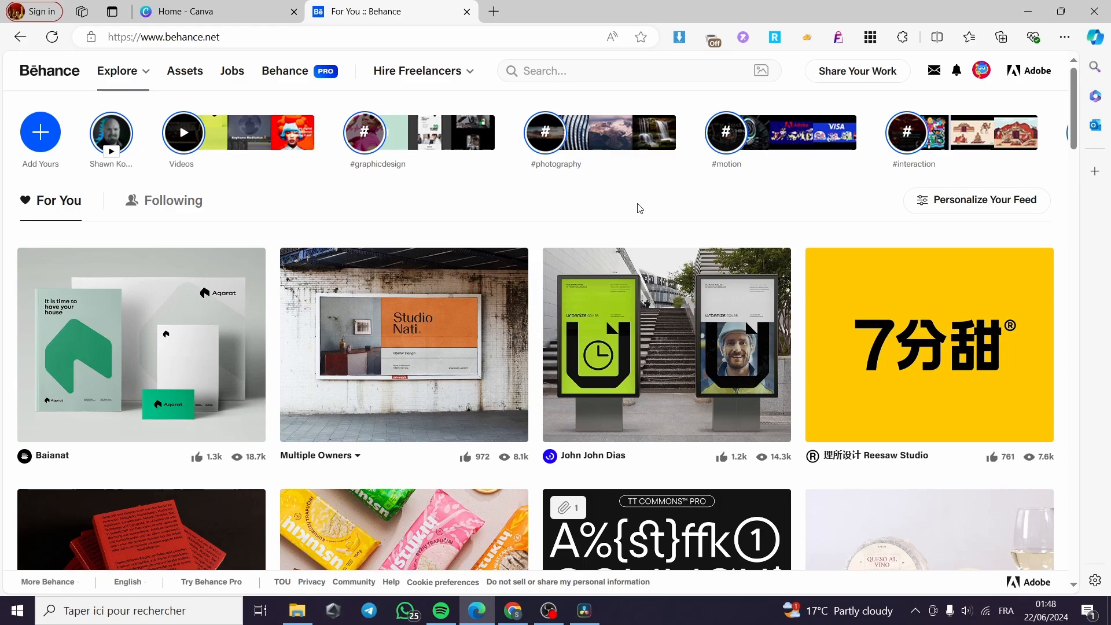
After checking Canva and Behance notifications, open Behance's Share Your Work menu
click(214, 8)
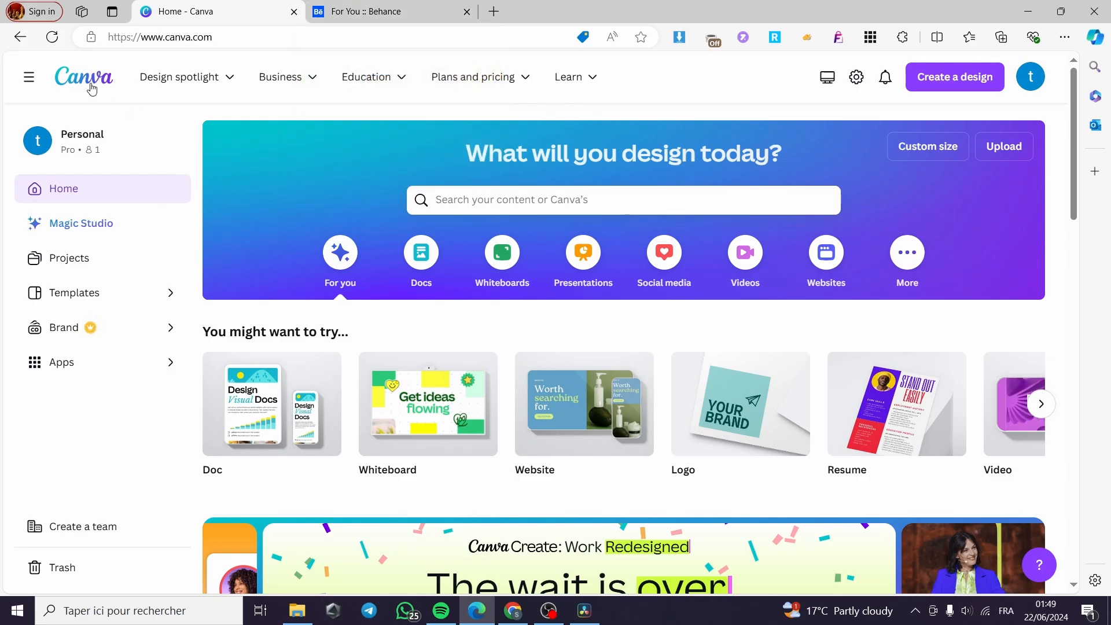
click(371, 7)
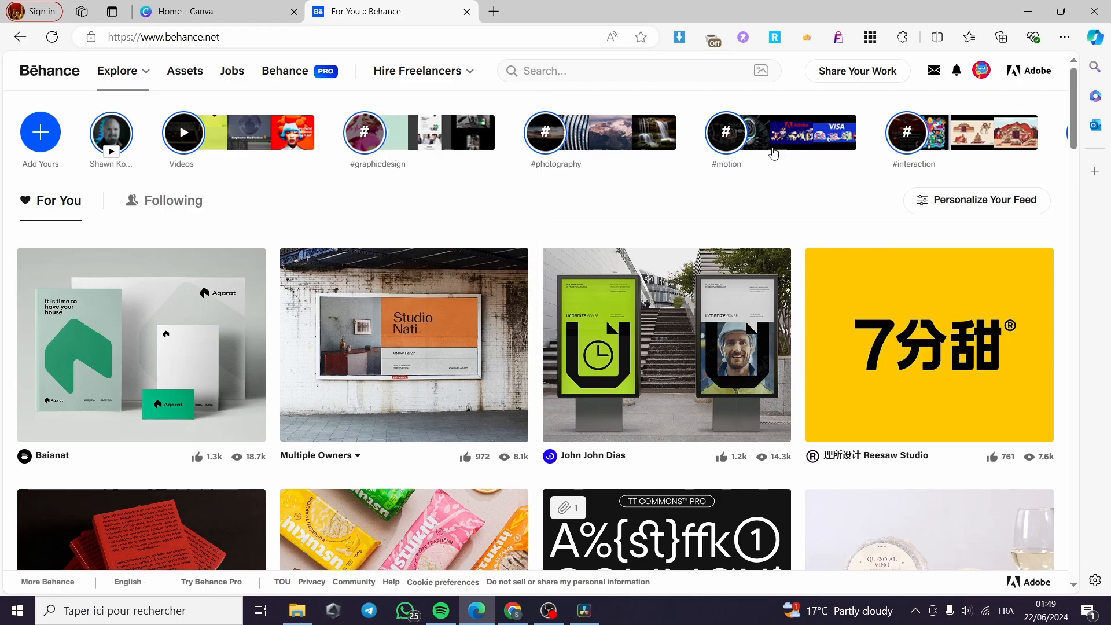
click(956, 71)
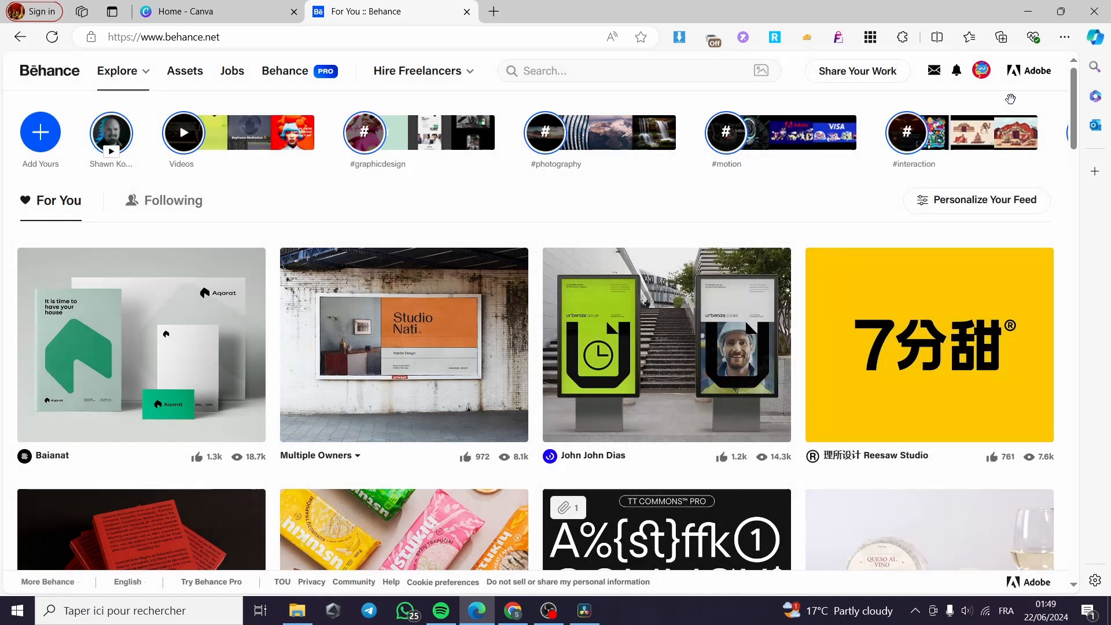
click(220, 11)
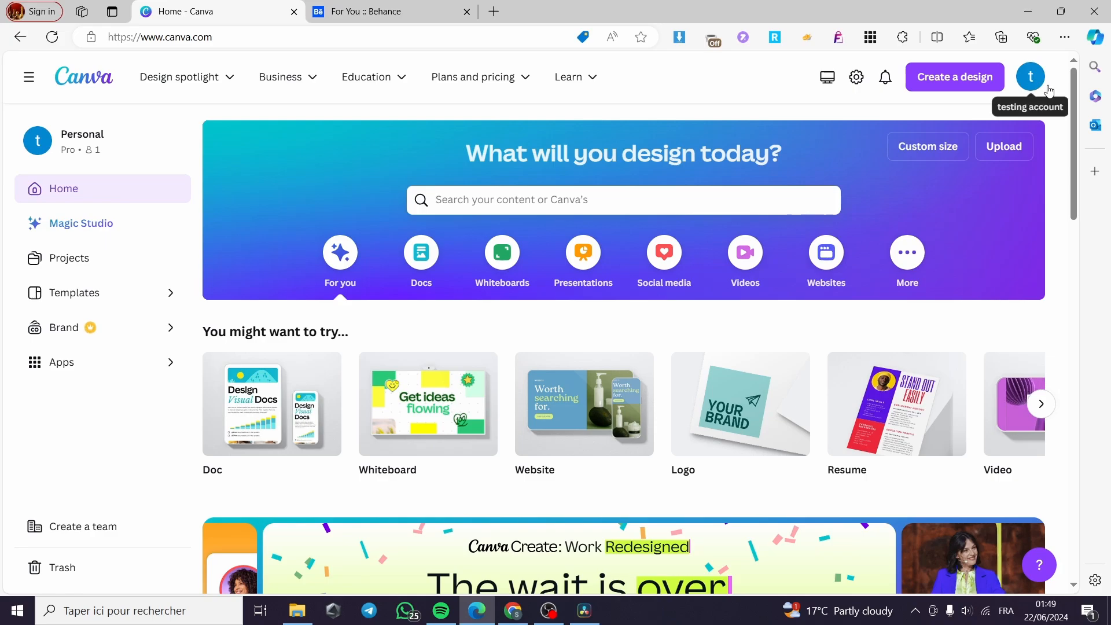
click(322, 7)
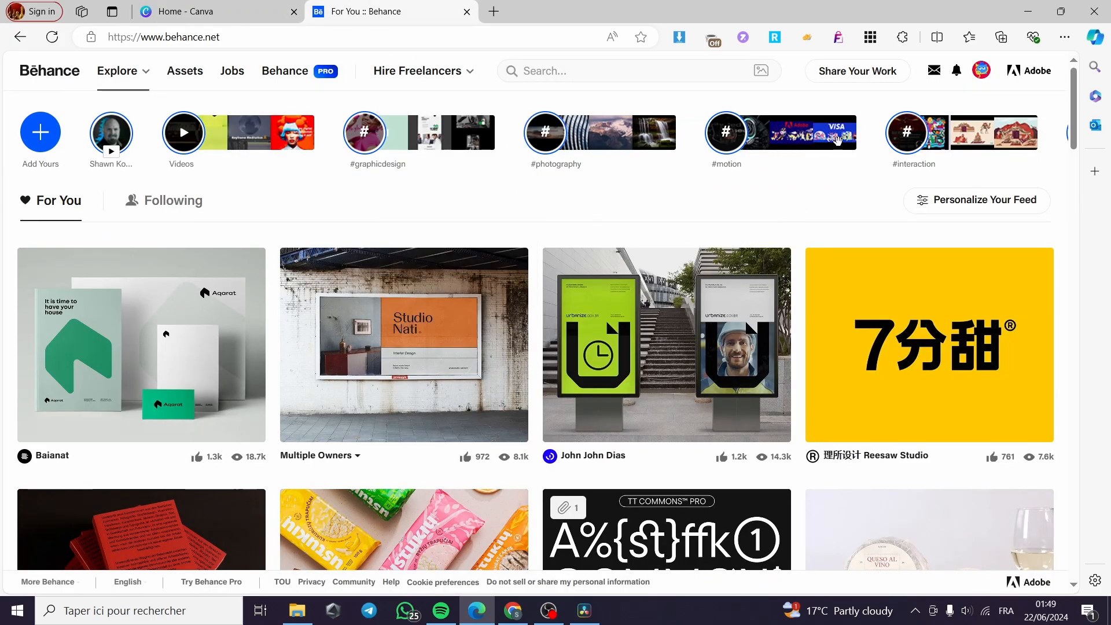
click(861, 80)
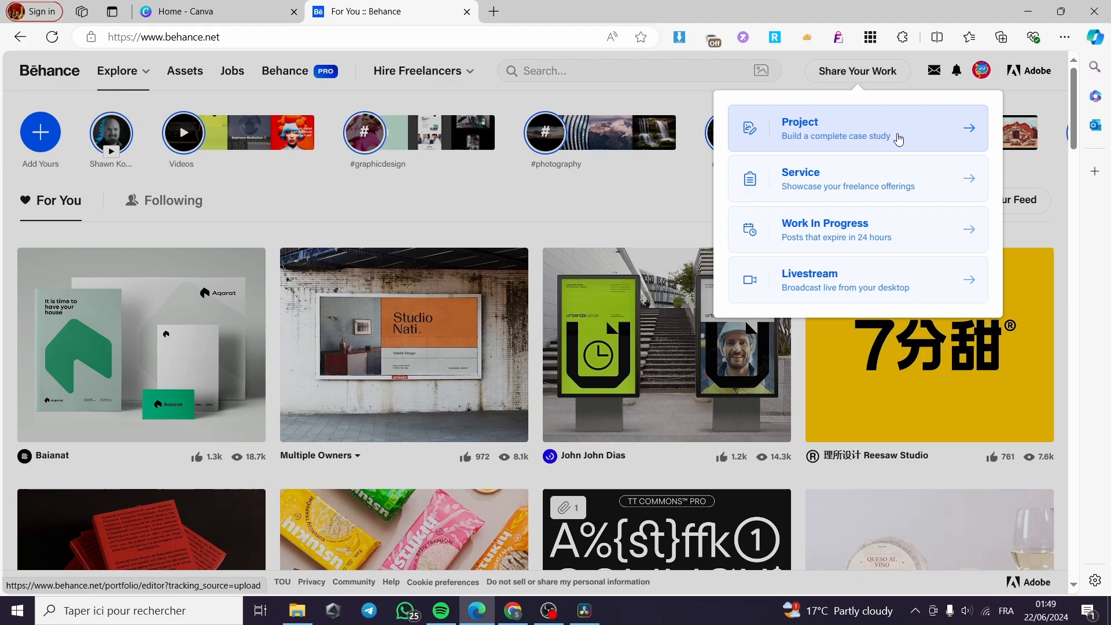
Start a new Behance project, then go back to the Canva home tab
click(872, 139)
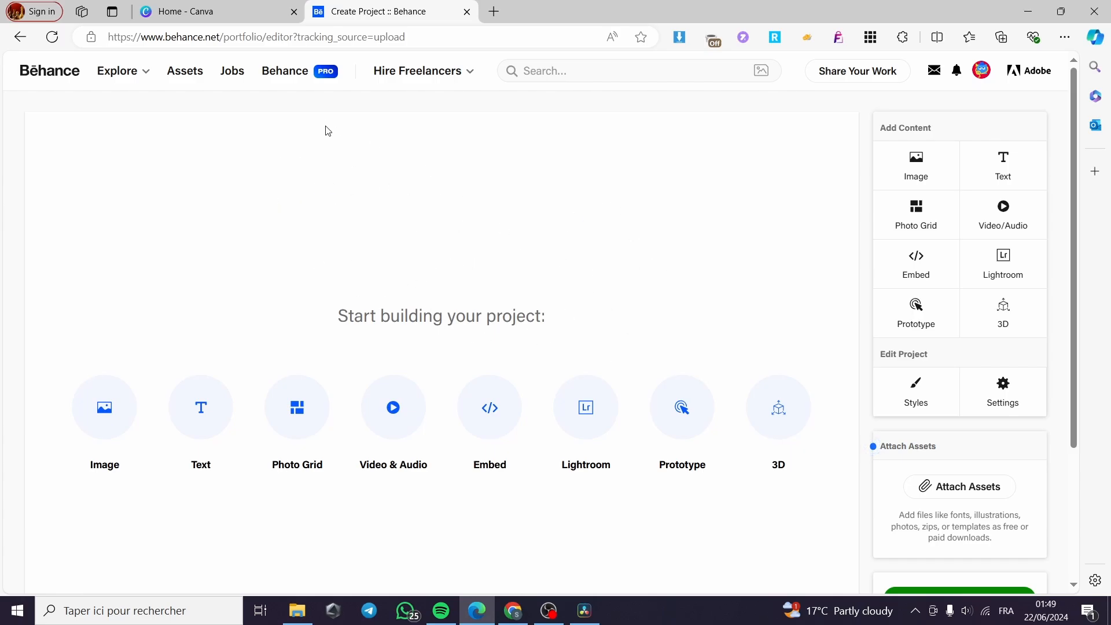
click(211, 11)
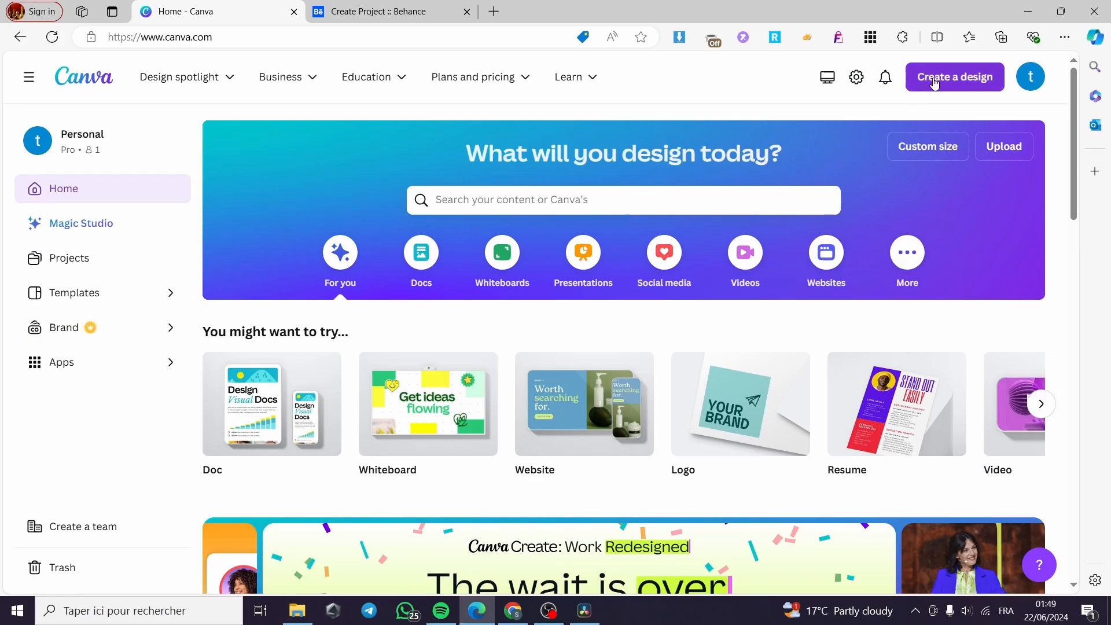
Enter a 1920 × 1080 px custom design size and search Windows for the calculator
click(957, 83)
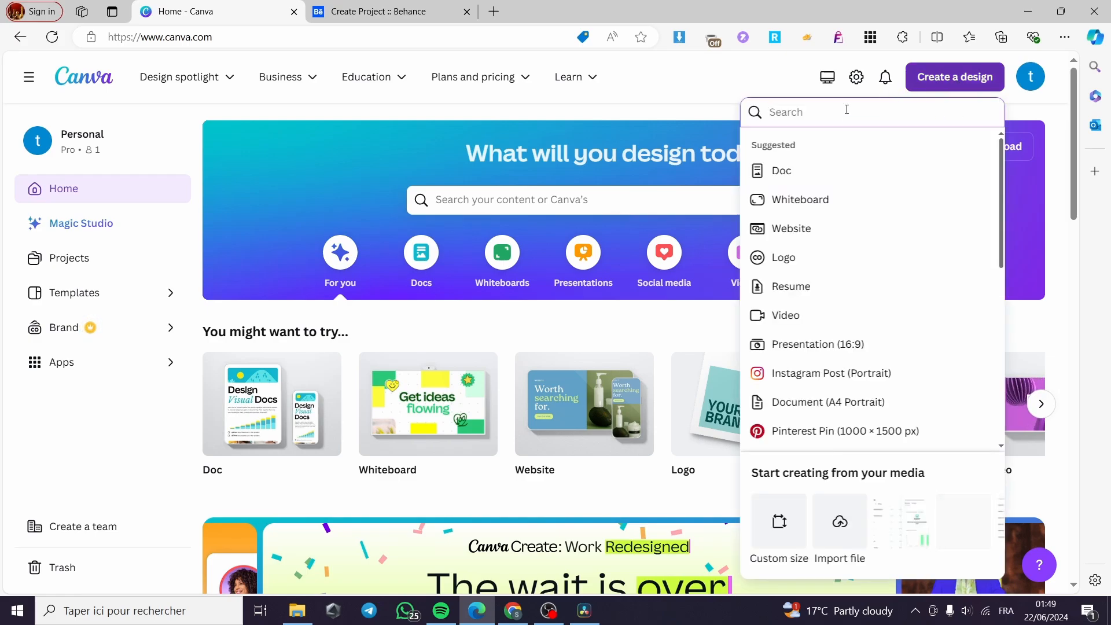
click(776, 522)
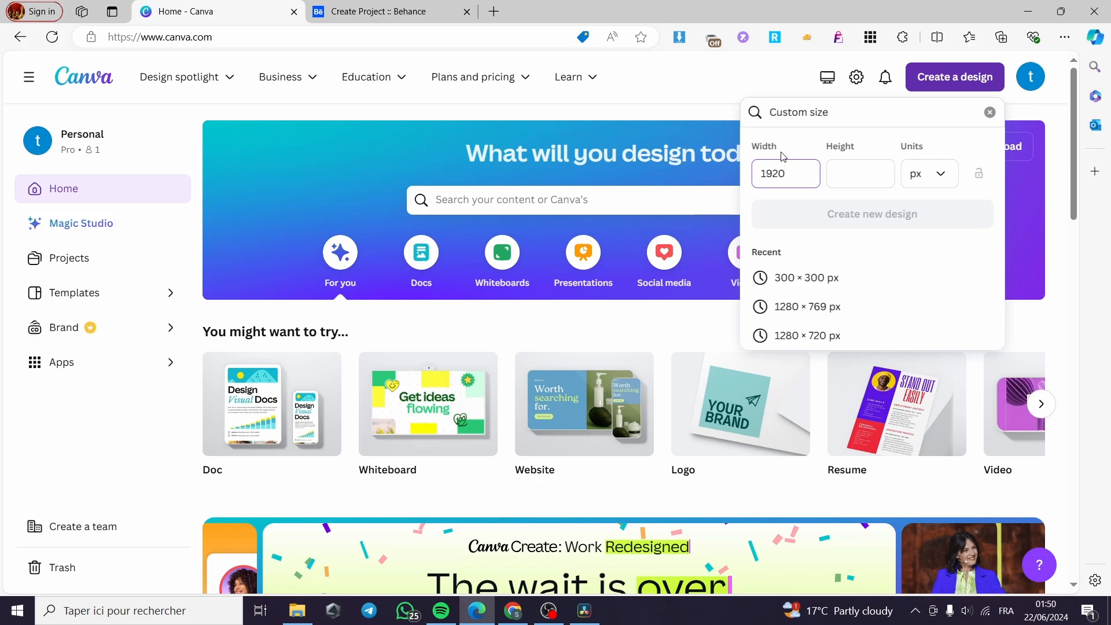
click(863, 169)
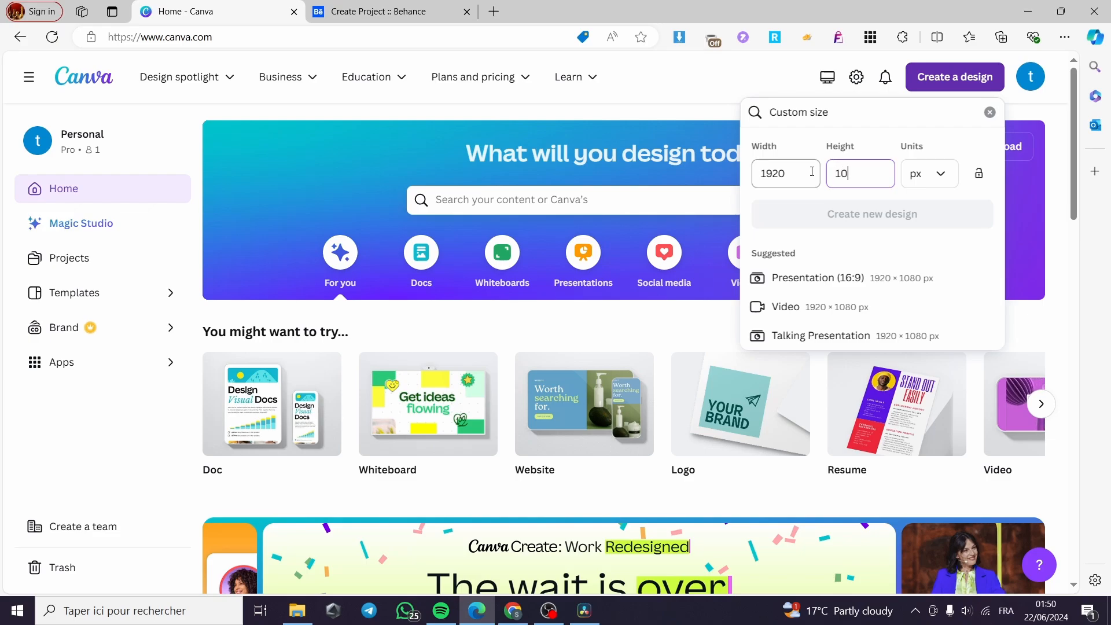
text(80)
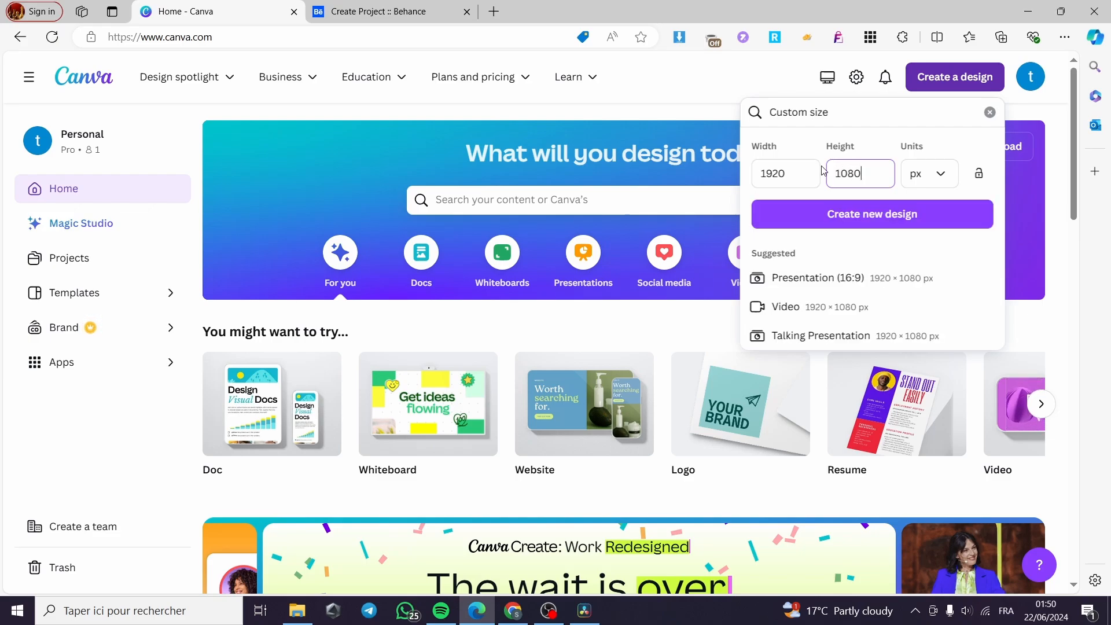
click(97, 611)
Compute 1080 × 5 in Calculator and start replacing Canva's height value
text(ca)
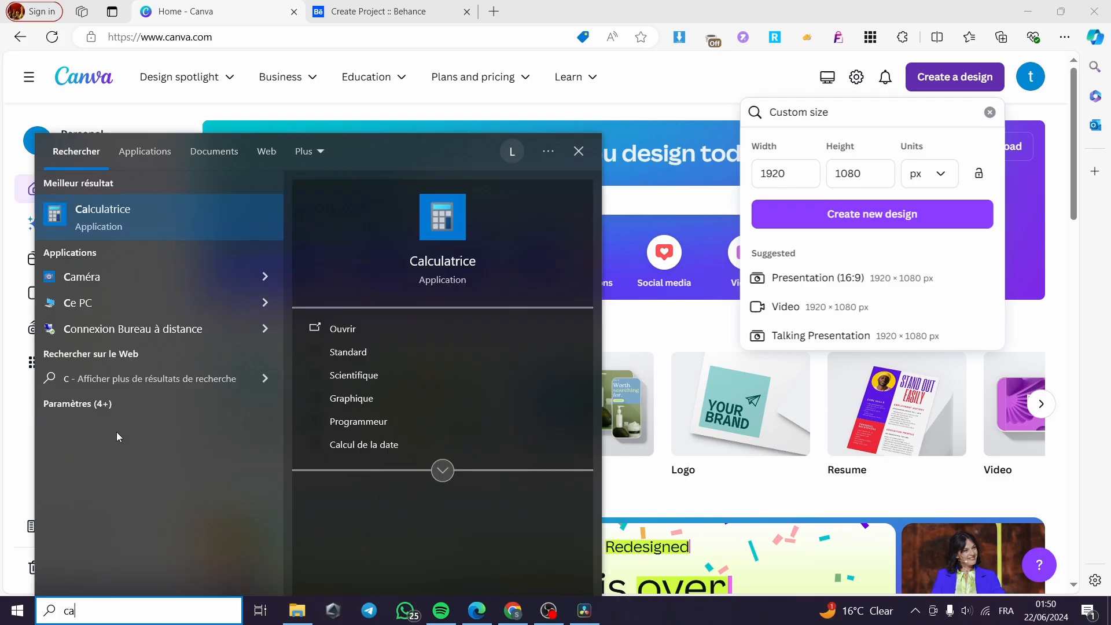
key(Escape)
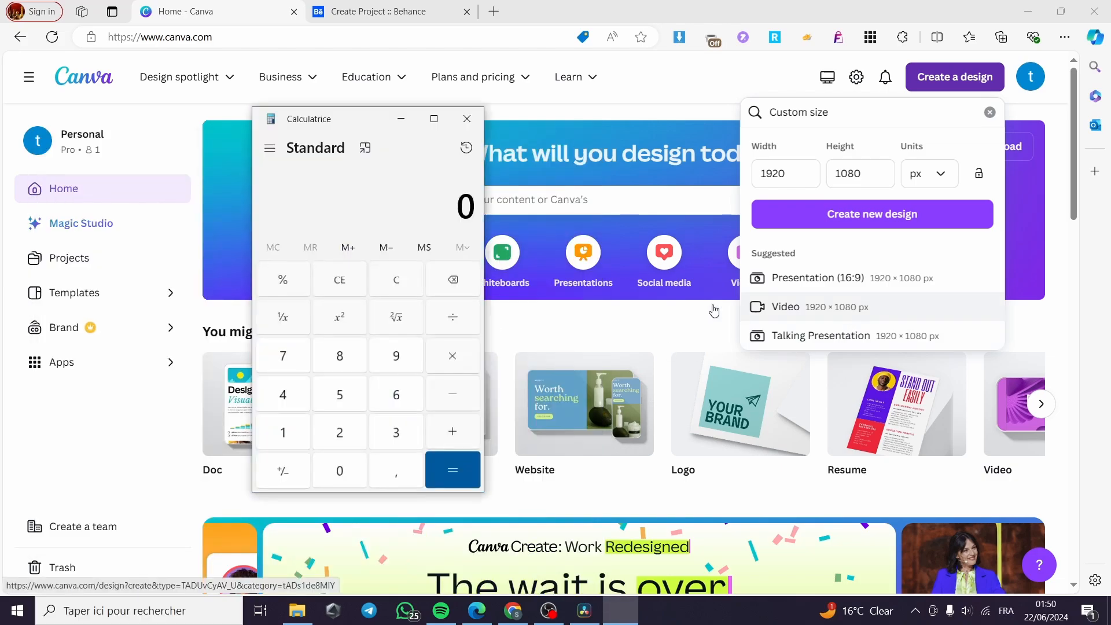
text(1080*)
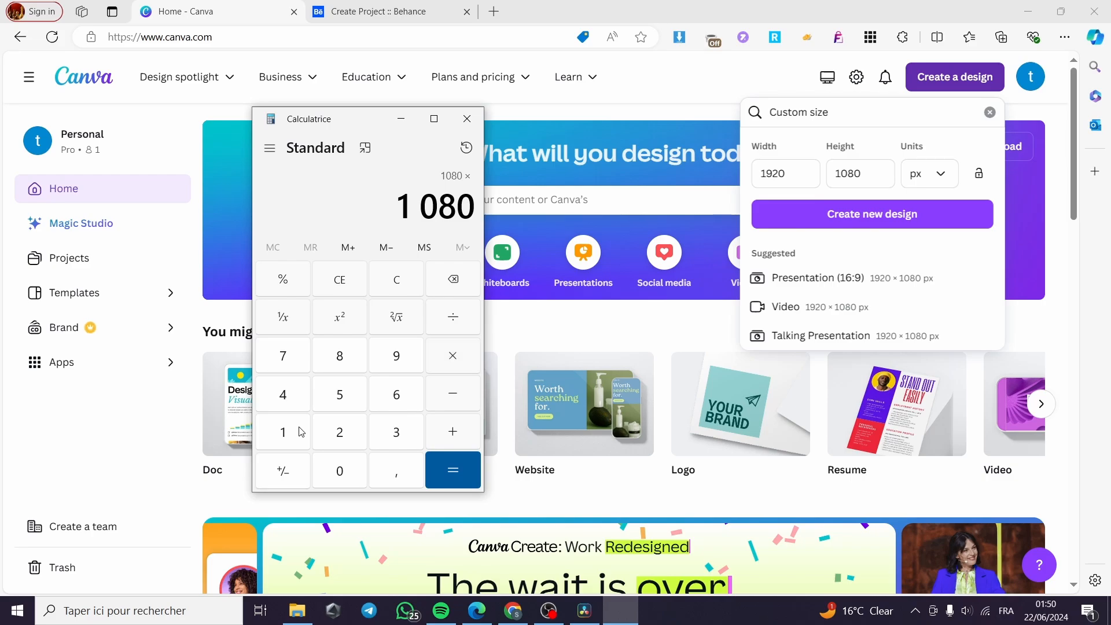
text(5)
key(Return)
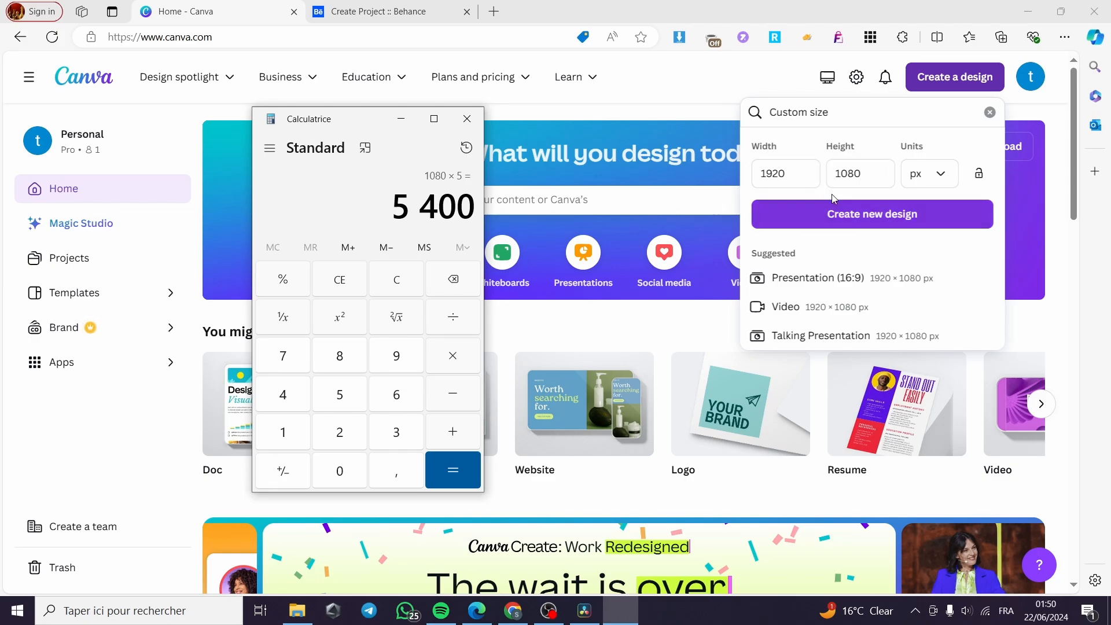
click(829, 176)
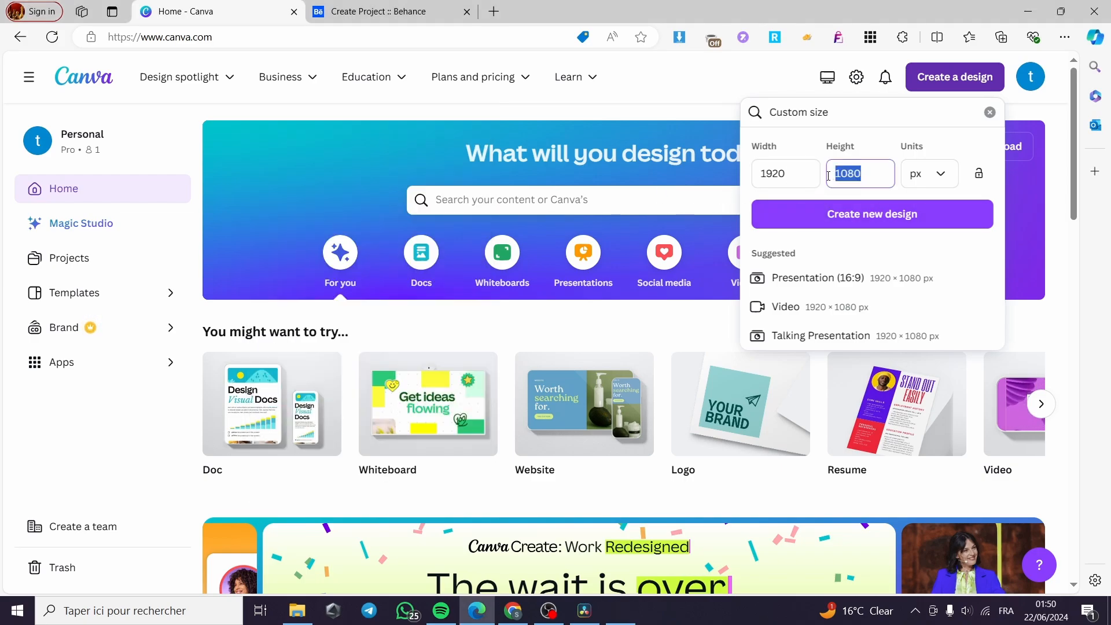
text(5)
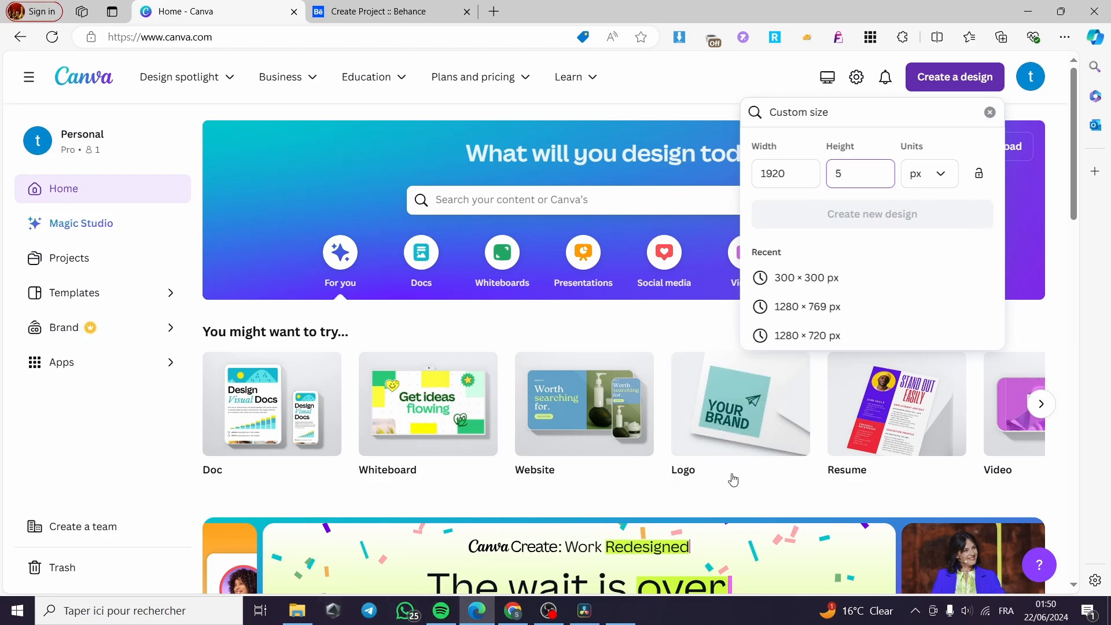
Reopen Calculator and recompute 1080 × 5 to get 5400
click(184, 610)
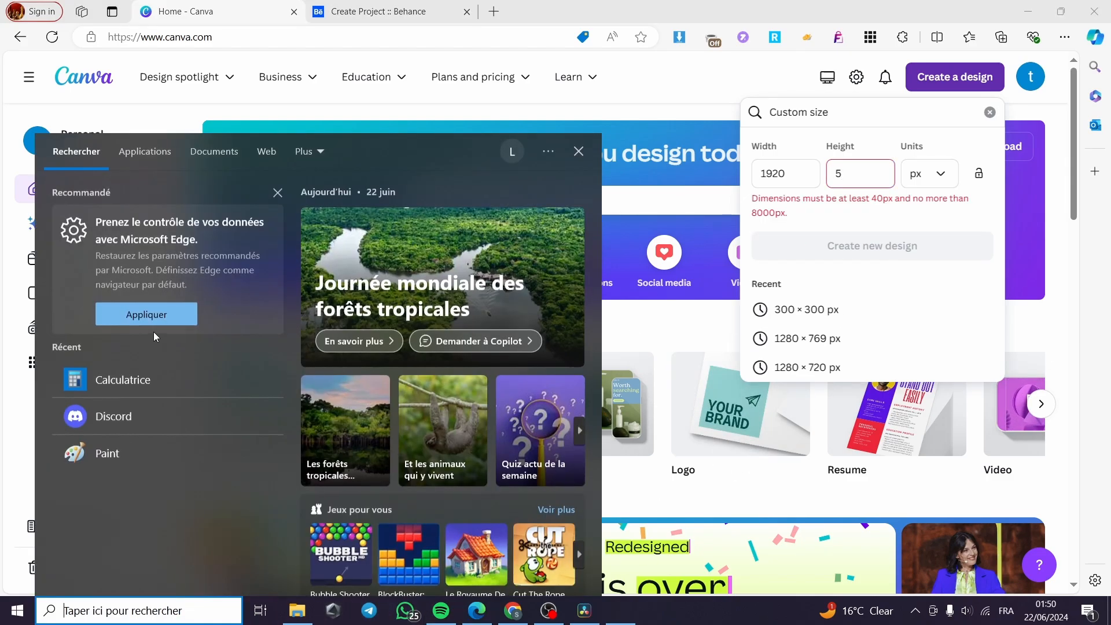
click(133, 373)
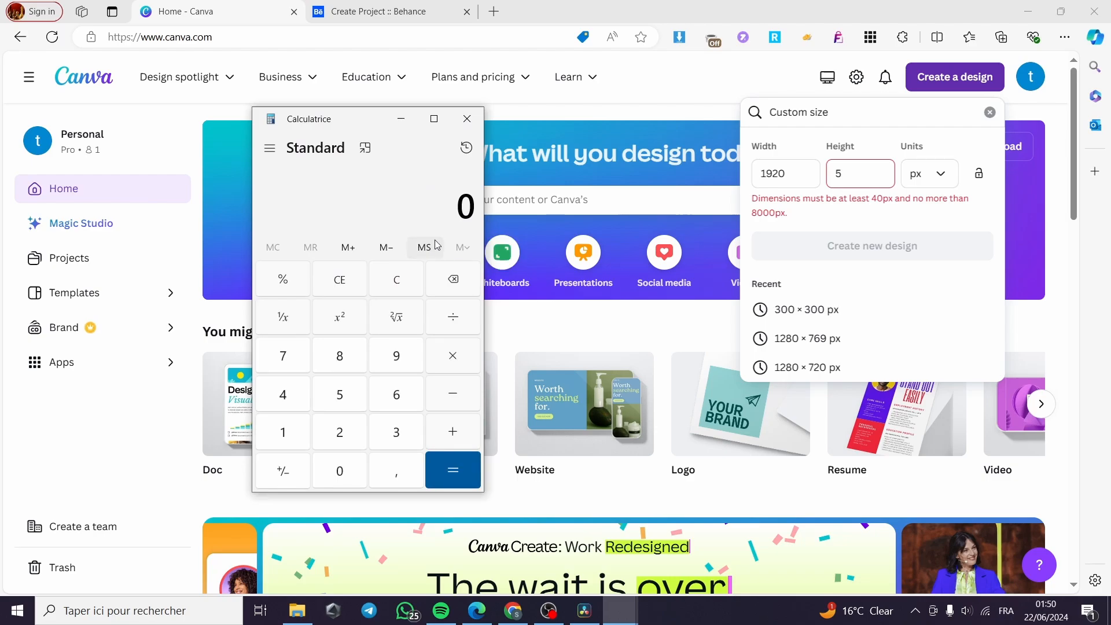
text(18)
key(BackSpace)
text(080)
text(*5)
key(Return)
Set the height to 5400 and create the 1920 × 5400 px design
click(895, 172)
text(5400)
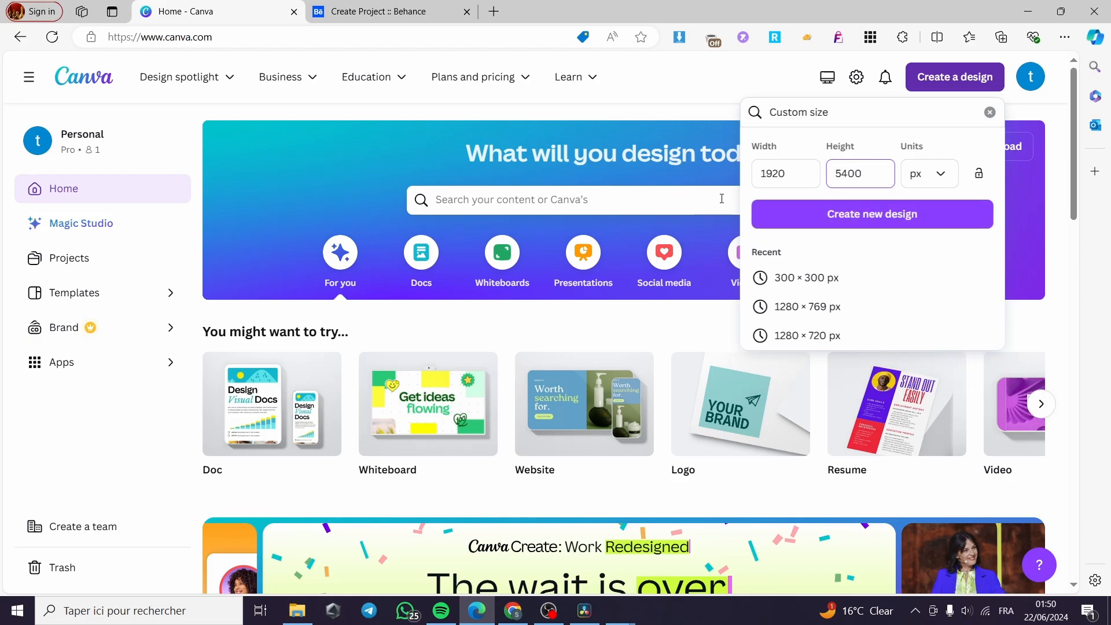
click(895, 216)
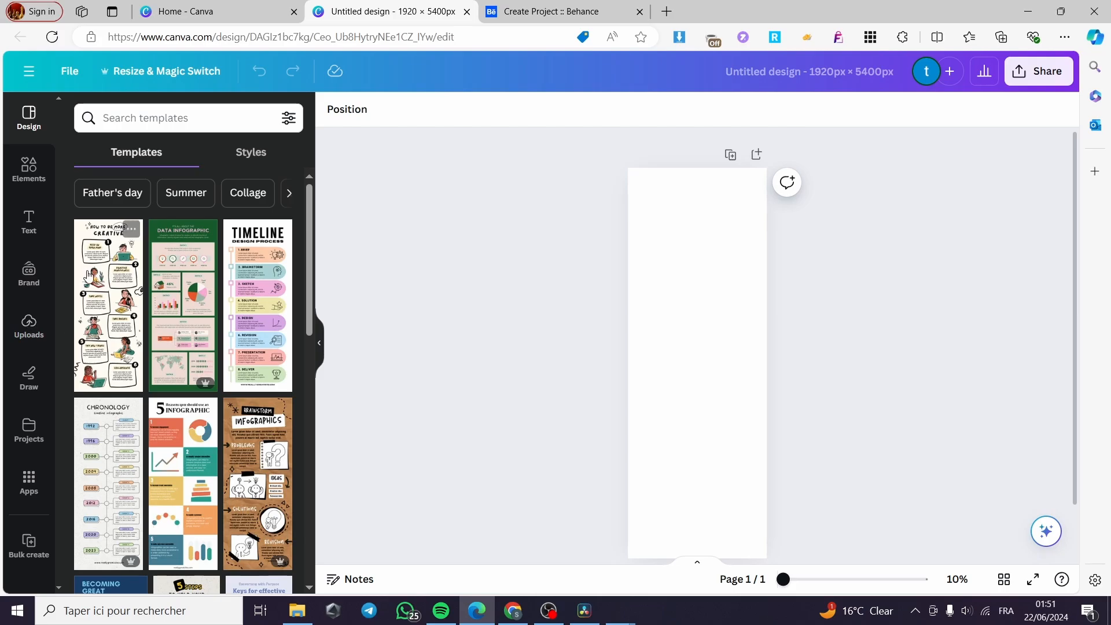
Look through the Uploads and Elements panels and select the blank page
click(29, 324)
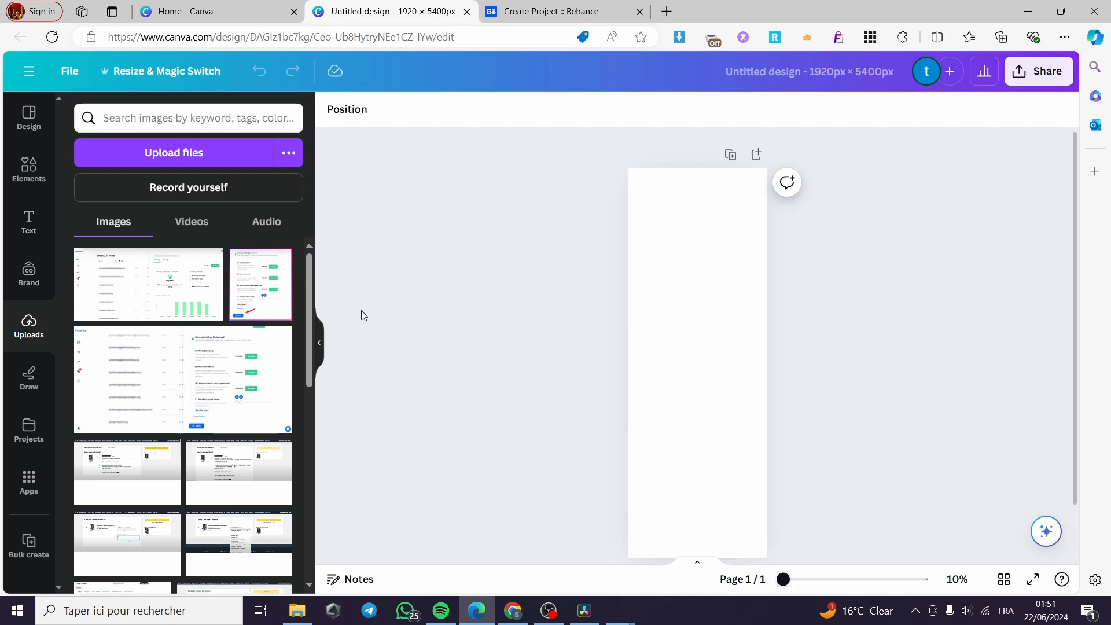
scroll(113, 346, down, 3)
click(29, 168)
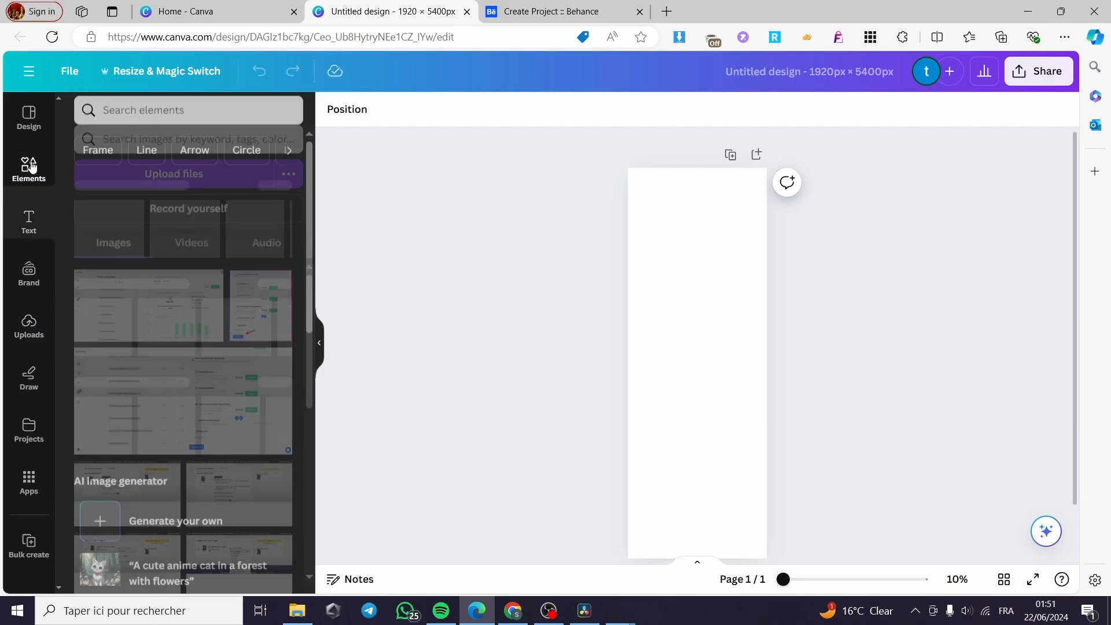
click(745, 242)
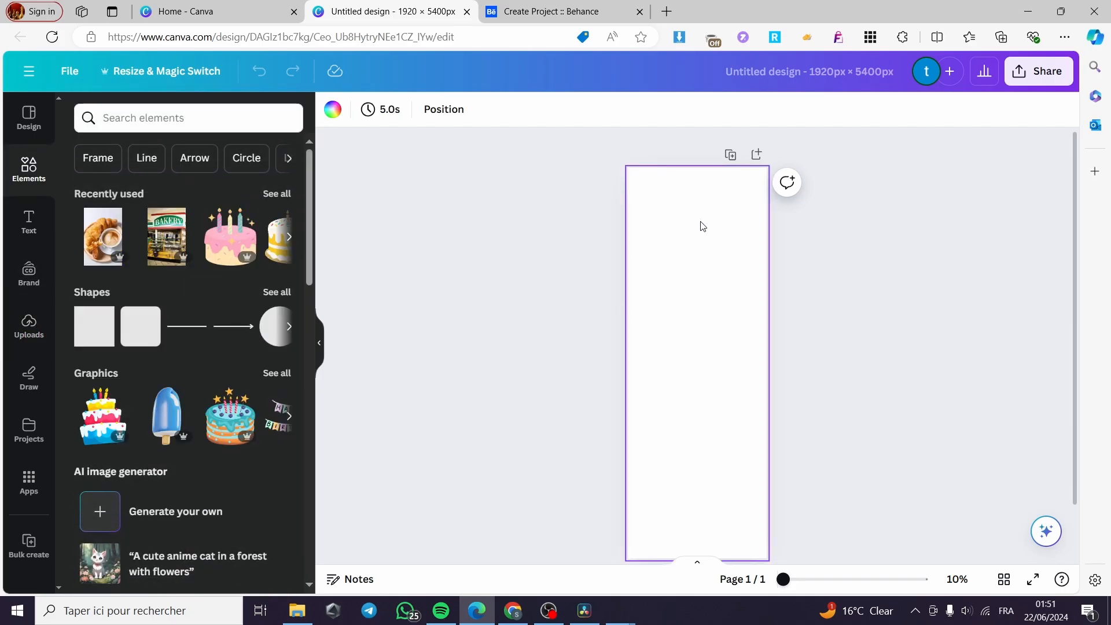
Fill the page background with light purple and bring back the Elements panel
click(330, 112)
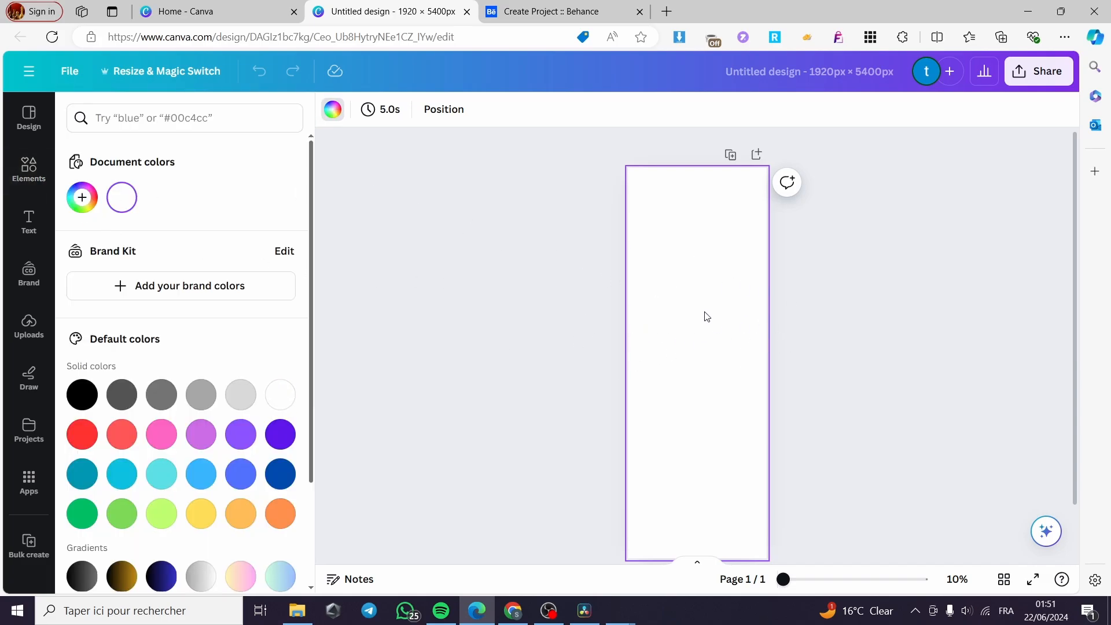
click(201, 434)
scroll(836, 363, down, 2)
scroll(725, 424, up, 2)
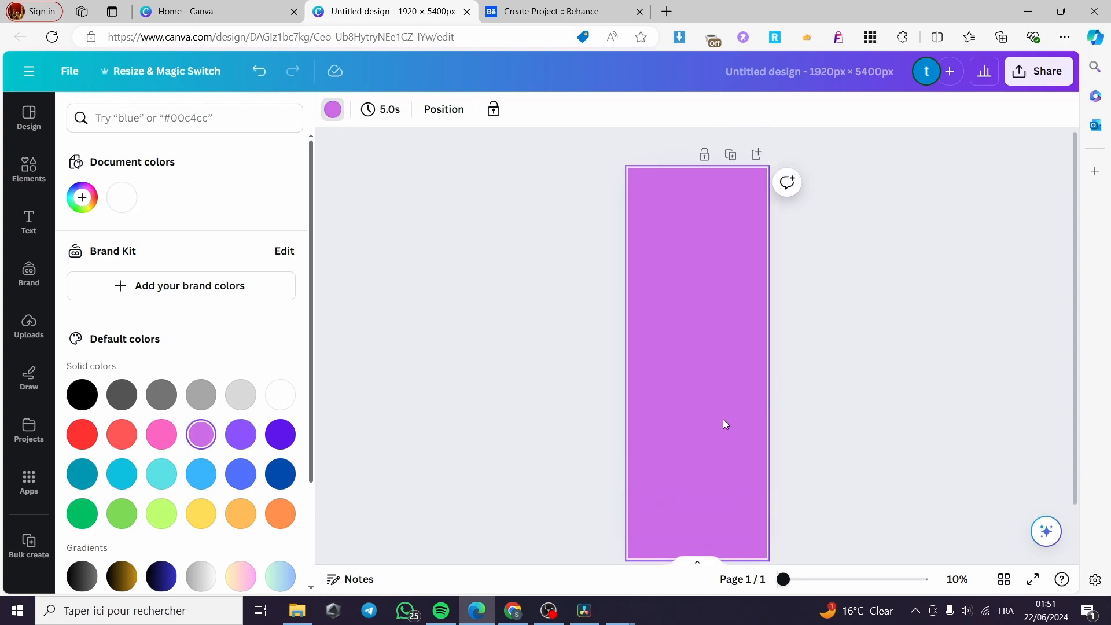
scroll(666, 292, up, 5)
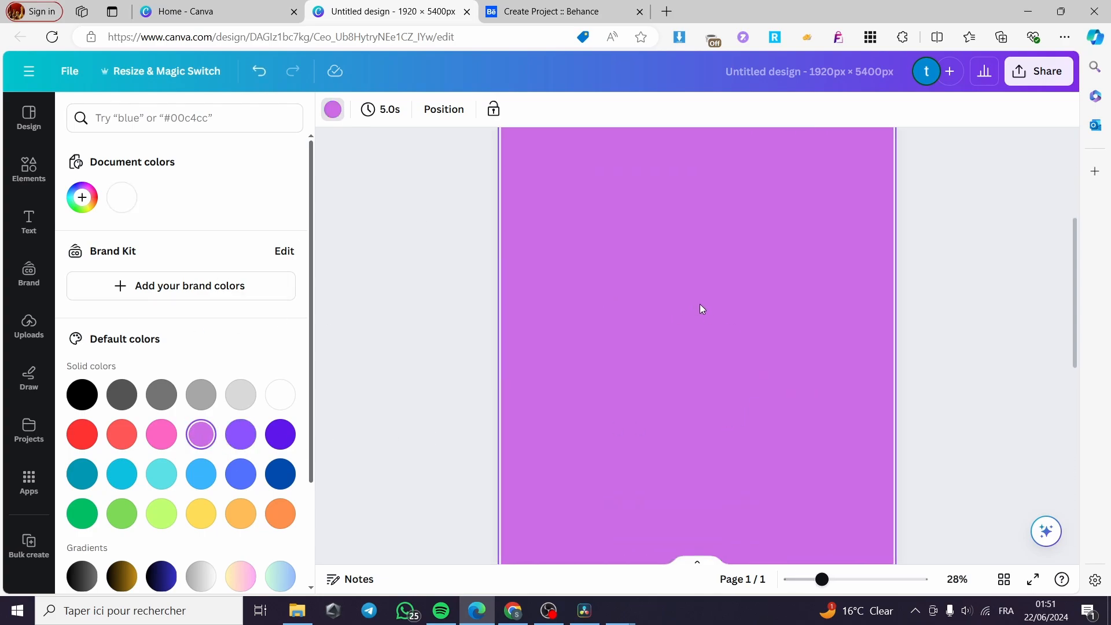
scroll(884, 349, up, 1)
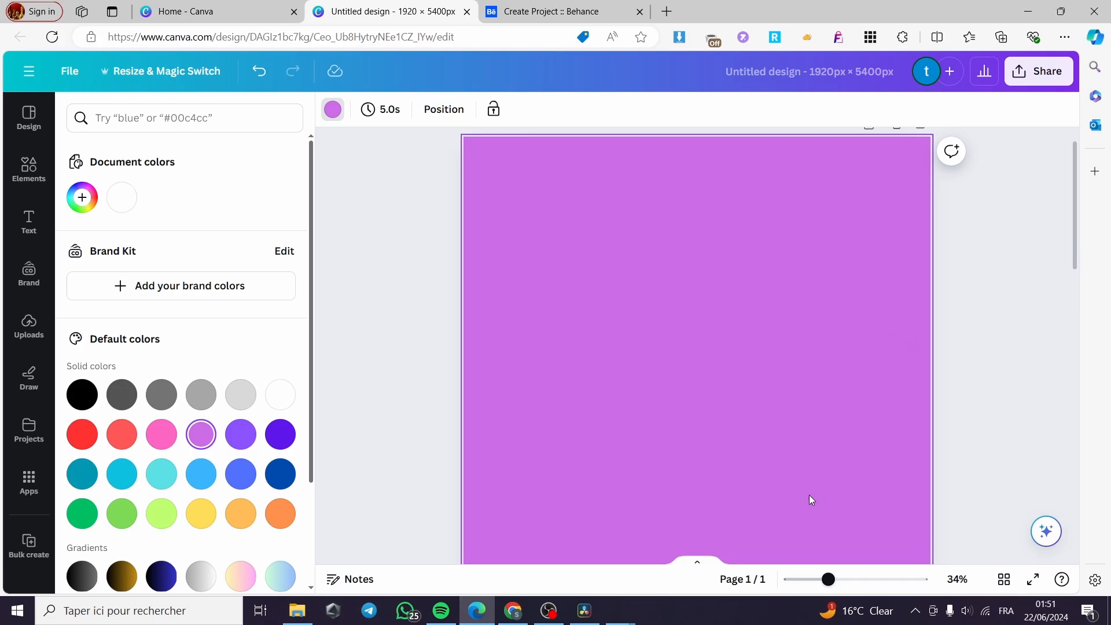
click(833, 427)
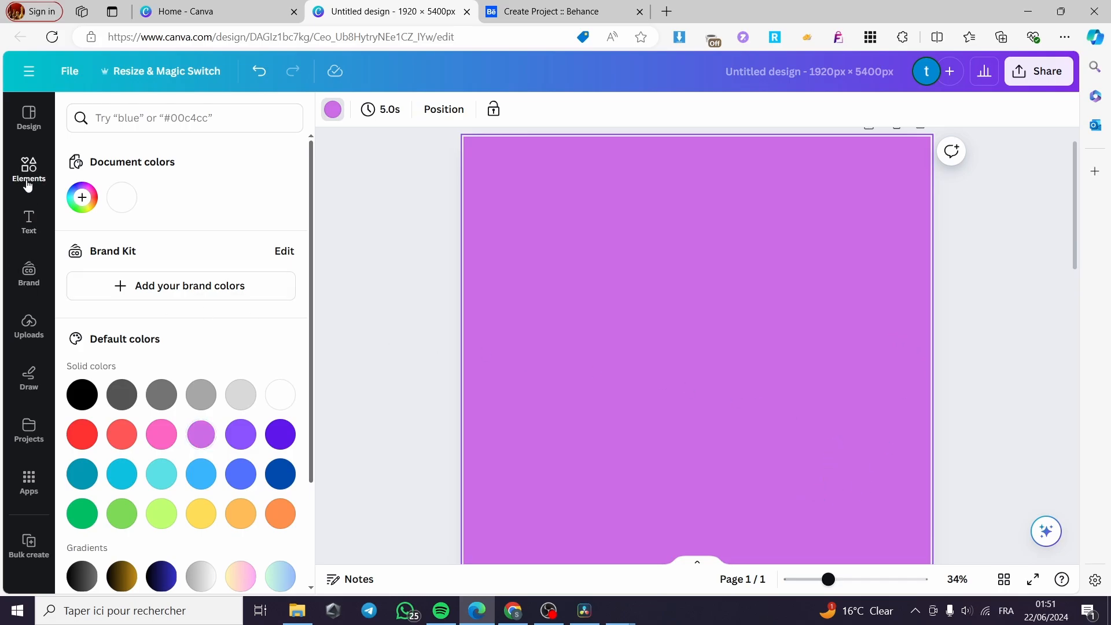
scroll(655, 293, up, 1)
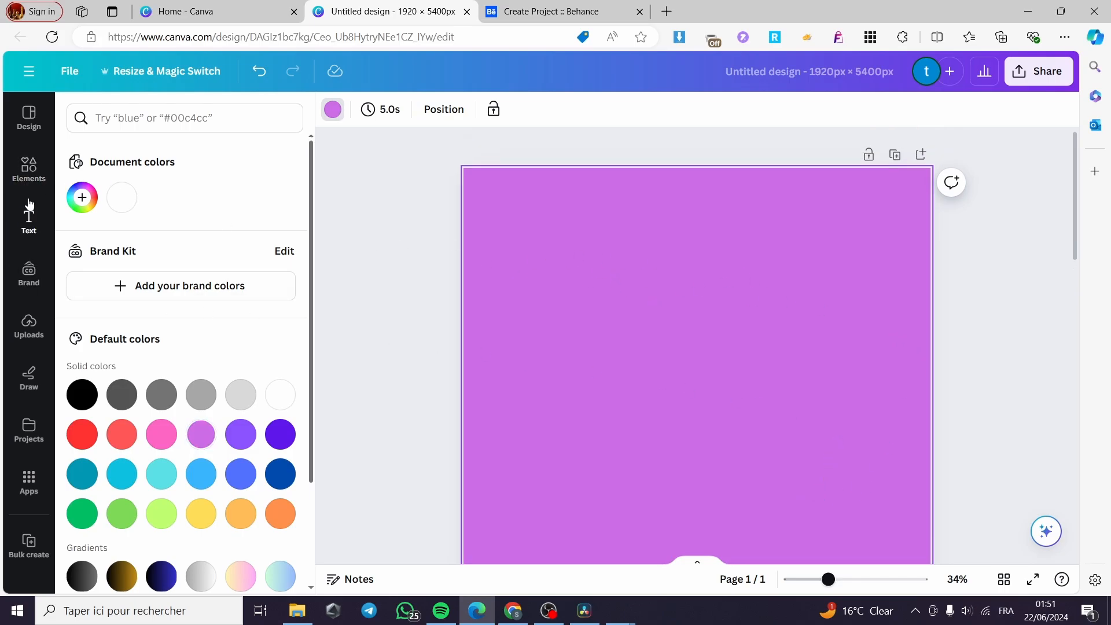
click(29, 169)
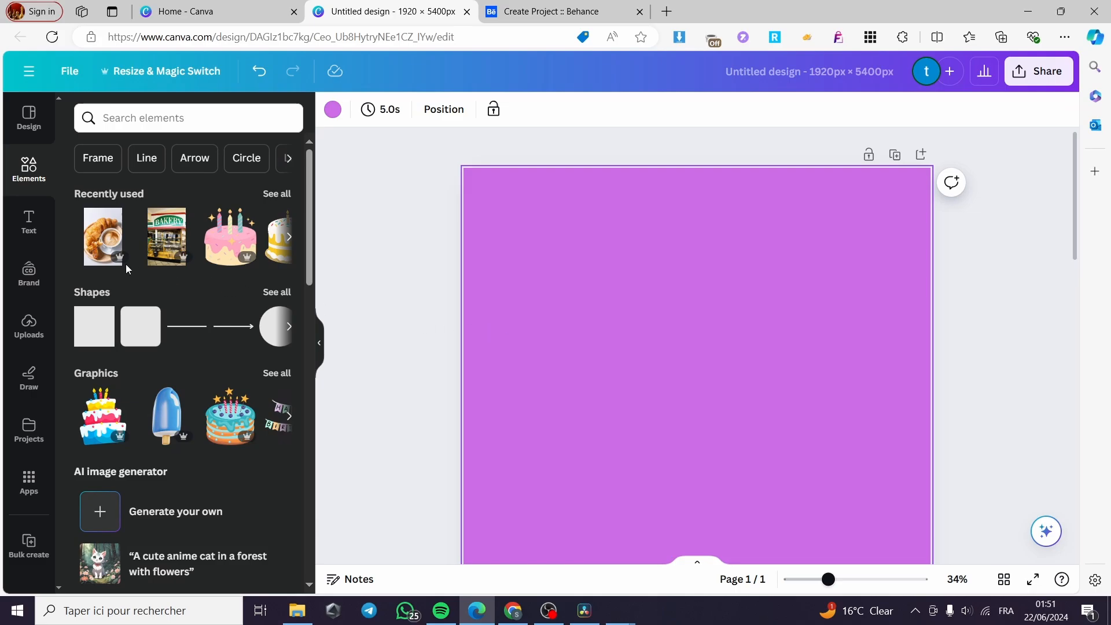
Add the croissant-and-coffee photo at the page's top-left, stretched to full page width
click(102, 238)
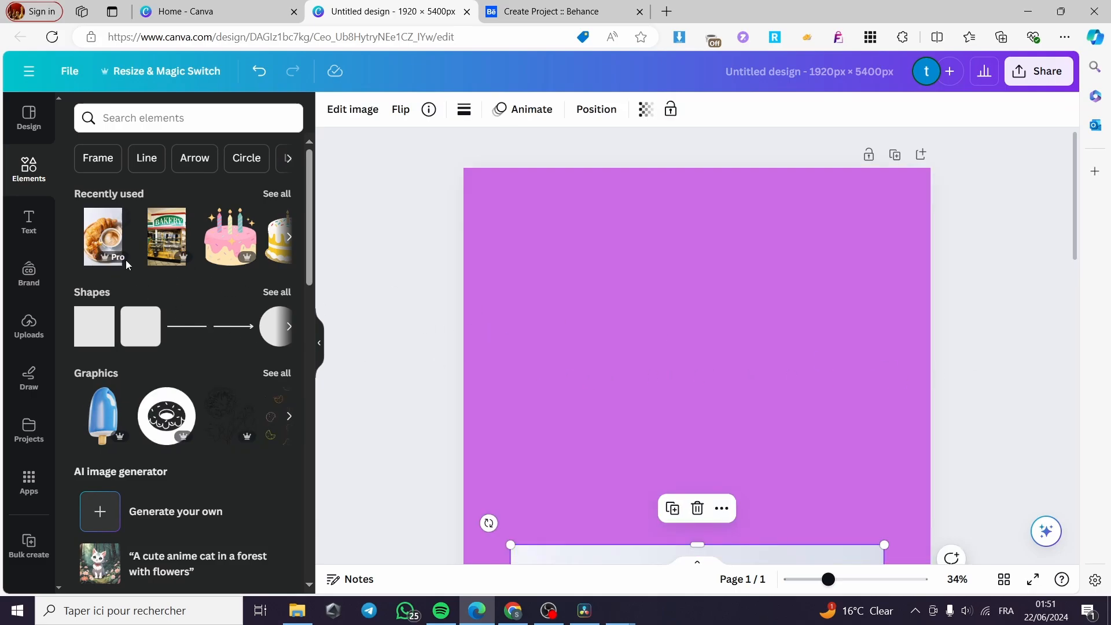
scroll(786, 412, down, 3)
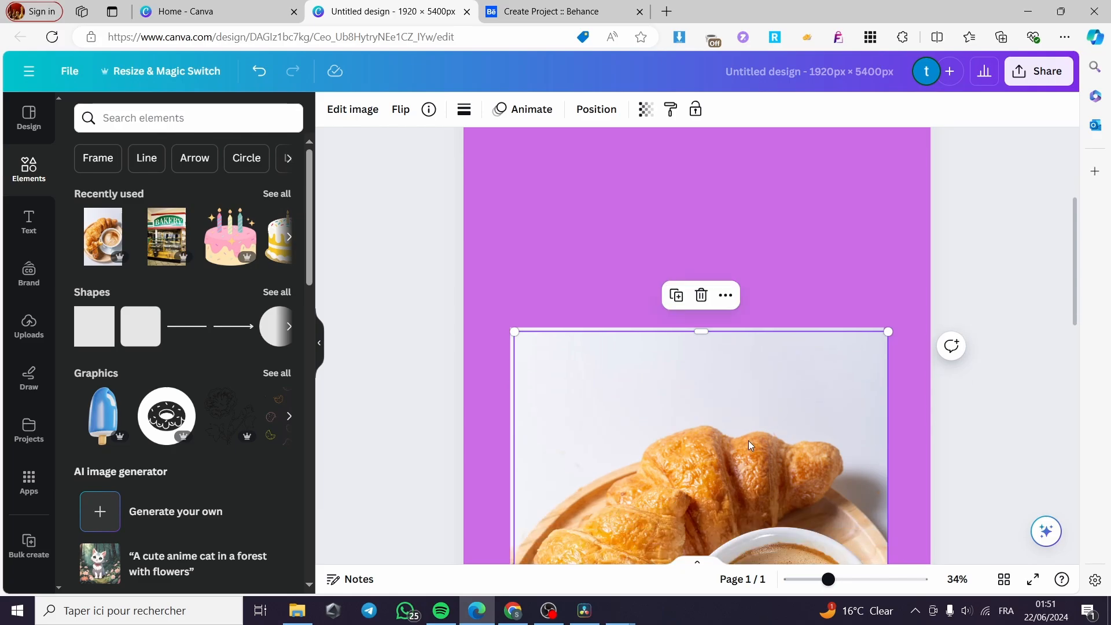
drag(748, 440, 707, 254)
scroll(698, 328, up, 2)
drag(682, 363, 699, 180)
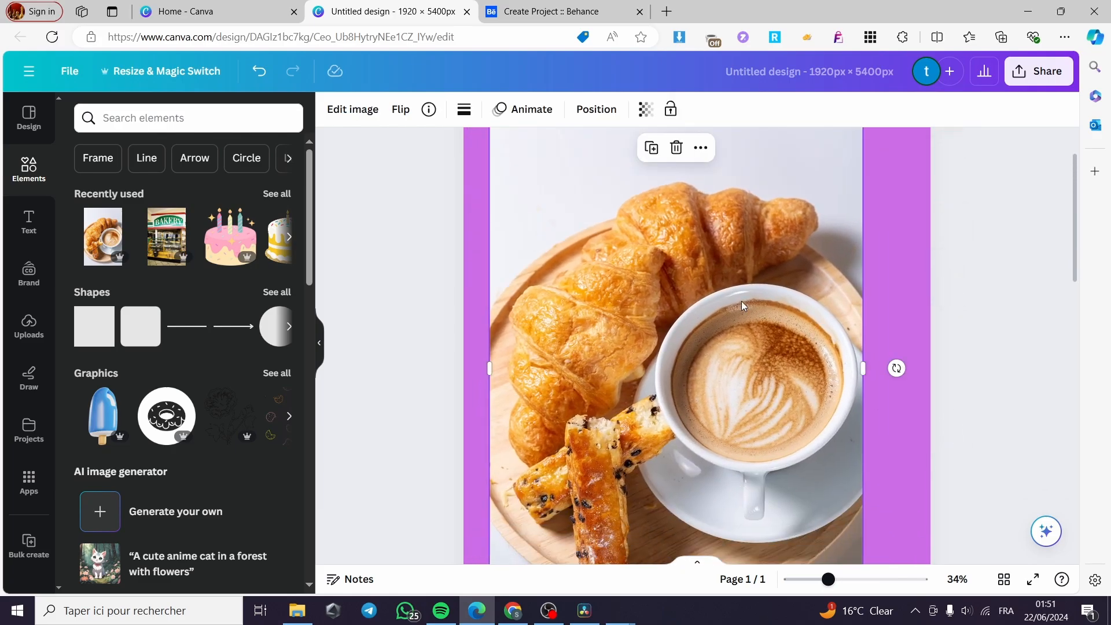
scroll(808, 461, up, 1)
scroll(809, 468, down, 5)
scroll(832, 379, up, 2)
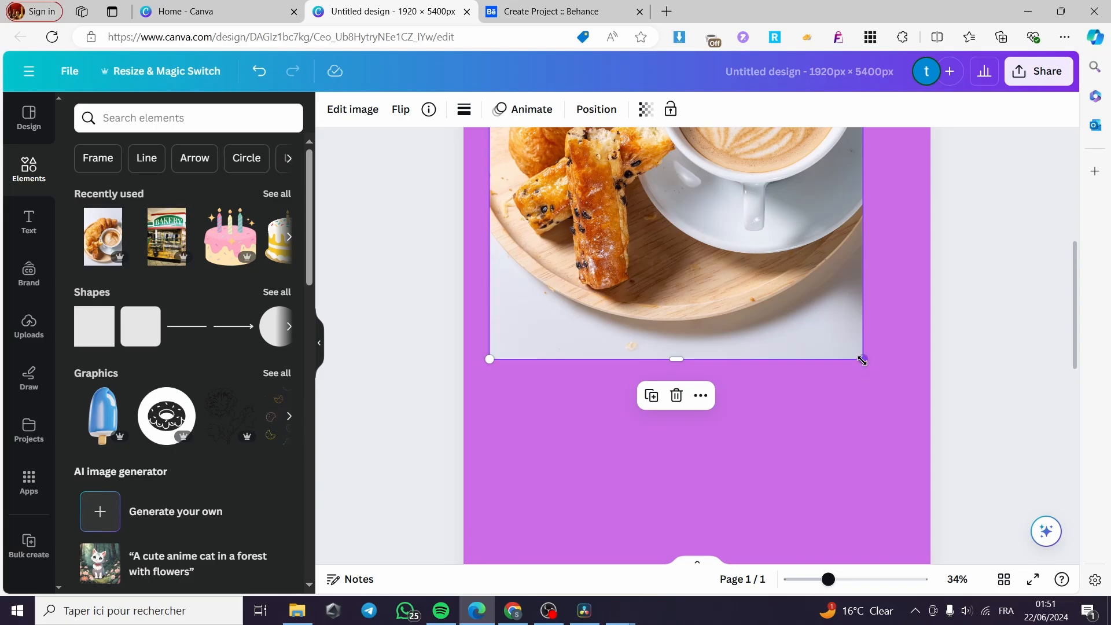
drag(862, 360, 698, 204)
scroll(658, 362, up, 6)
drag(653, 367, 621, 369)
drag(699, 340, 934, 346)
scroll(693, 344, down, 3)
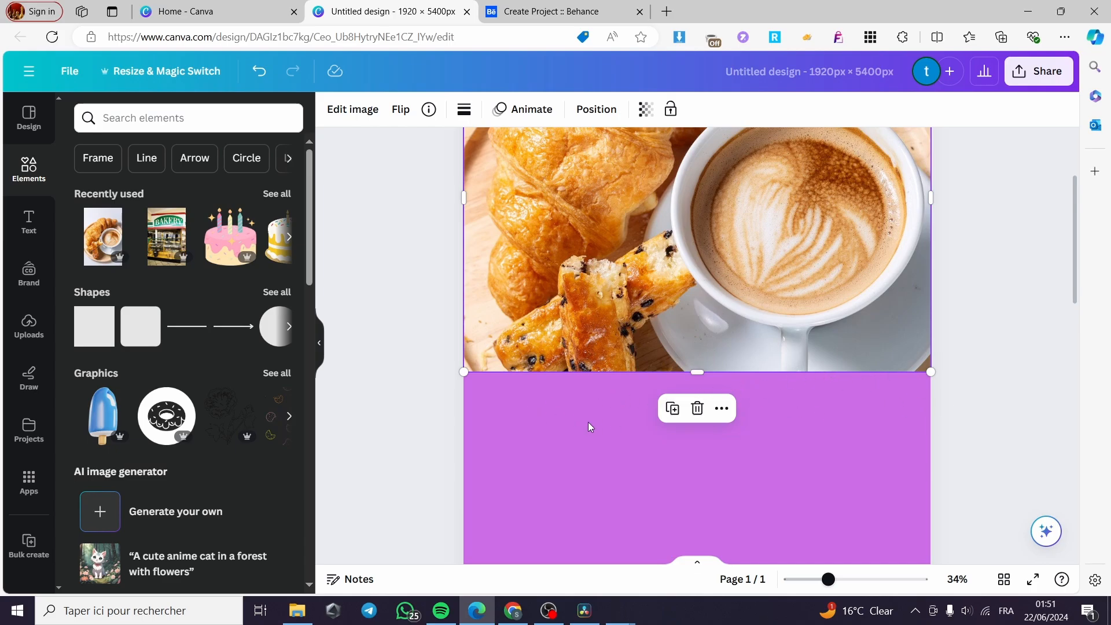
Place the bakery photo below the croissant photo, stretched to full page width
click(167, 236)
drag(725, 478, 680, 348)
drag(839, 430, 930, 429)
scroll(579, 388, down, 5)
scroll(517, 402, down, 3)
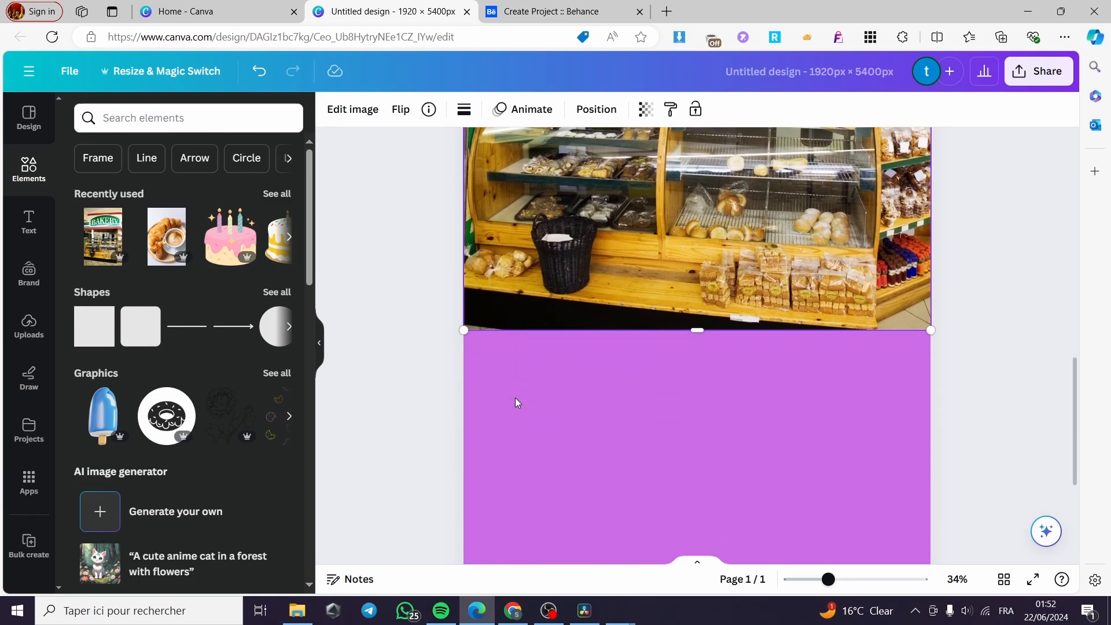
click(29, 223)
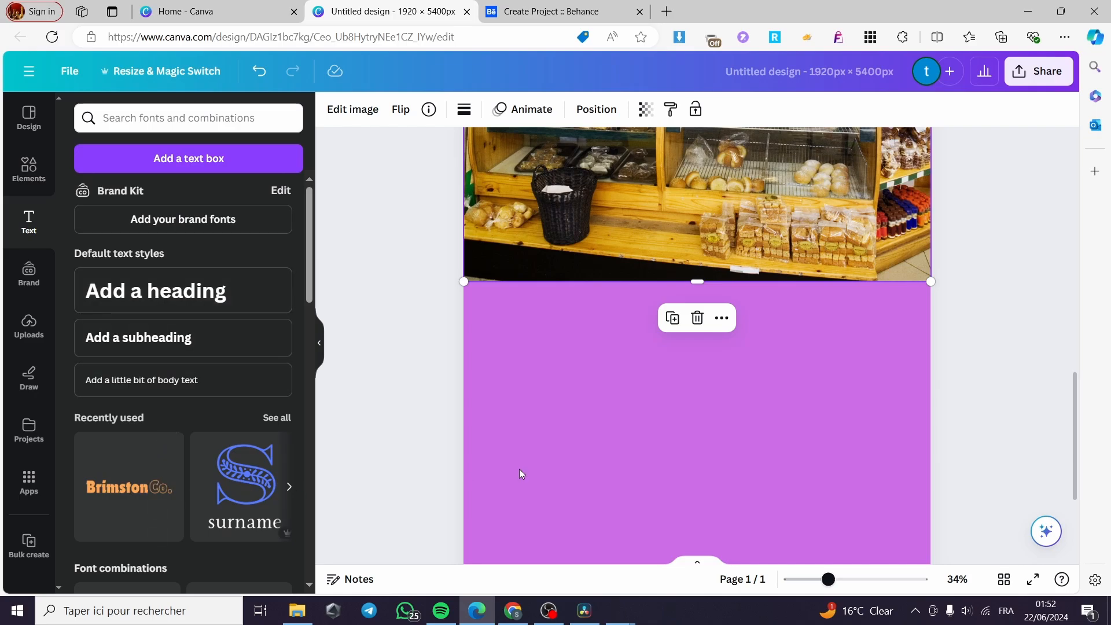
Add the Brimston Co. text design to the page
click(584, 409)
scroll(724, 431, down, 2)
scroll(724, 429, up, 10)
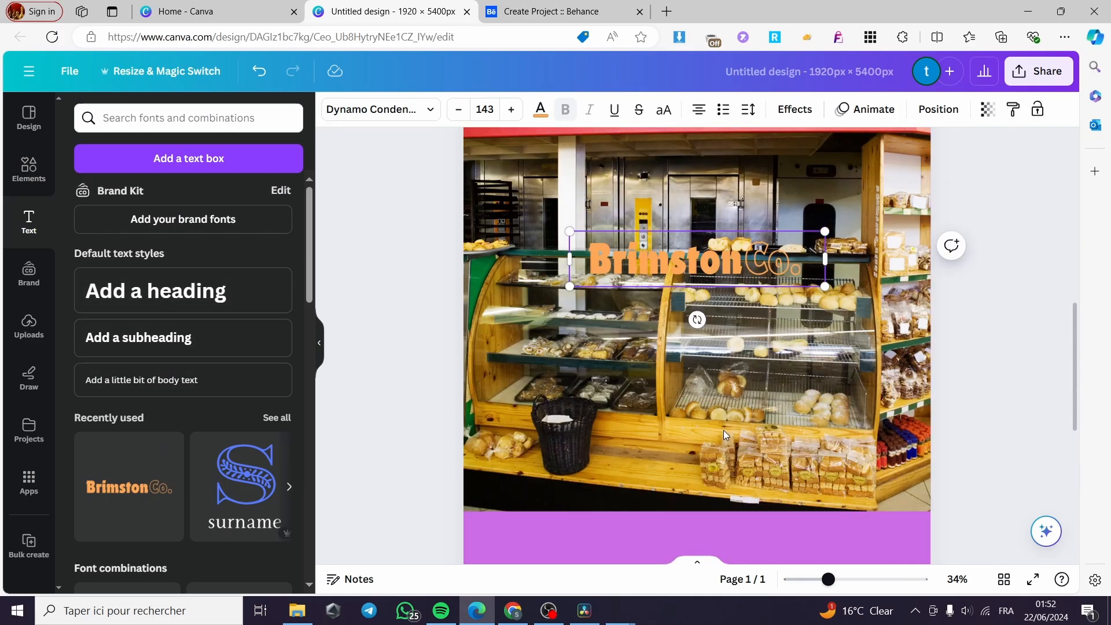
scroll(729, 417, up, 2)
Reposition and resize the croissant-and-coffee photo to span the page top
click(729, 401)
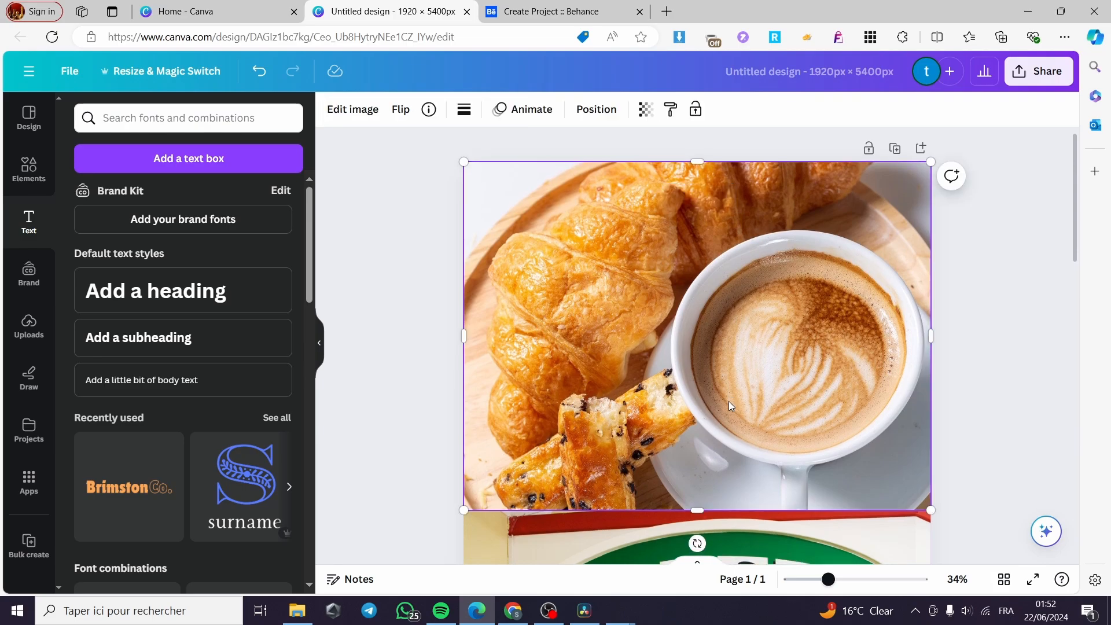
scroll(753, 382, down, 4)
scroll(822, 368, up, 3)
drag(926, 374, 826, 146)
scroll(755, 305, up, 3)
drag(792, 283, 932, 285)
scroll(780, 399, down, 5)
Stretch the bakery photo to full width and extend its top to meet the croissant photo
click(781, 399)
scroll(781, 400, down, 5)
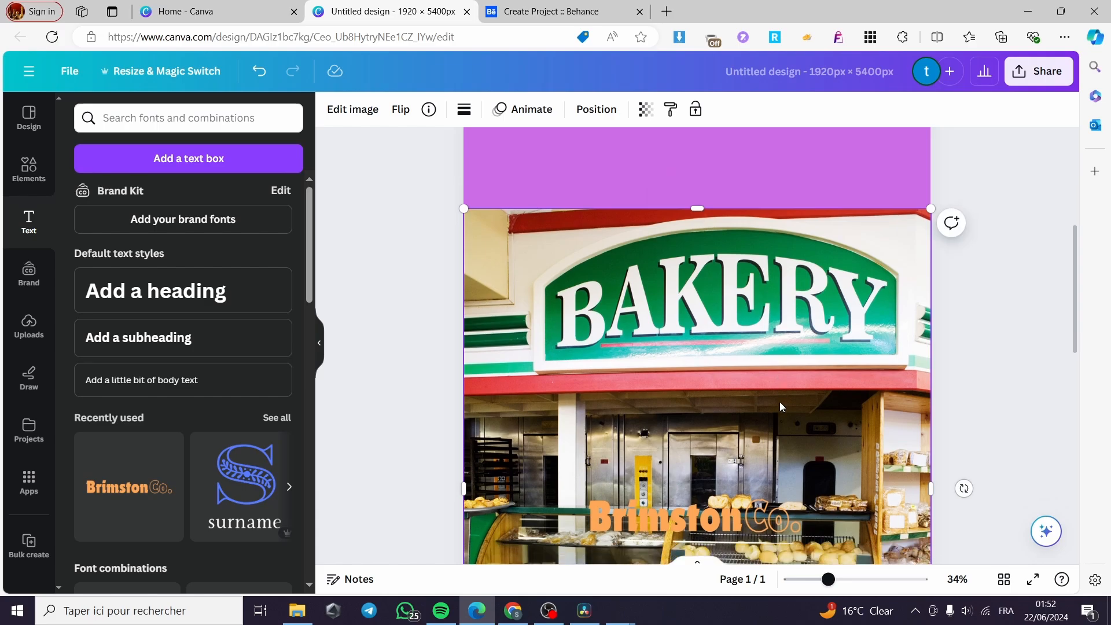
drag(931, 499, 738, 273)
scroll(787, 268, up, 4)
scroll(651, 284, up, 2)
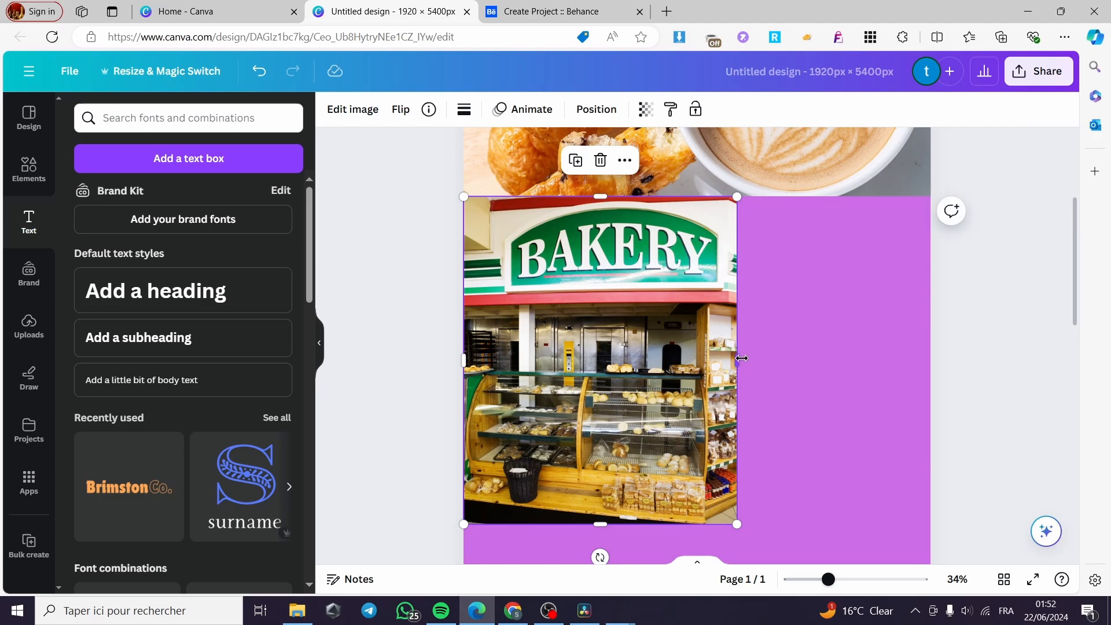
drag(742, 359, 931, 360)
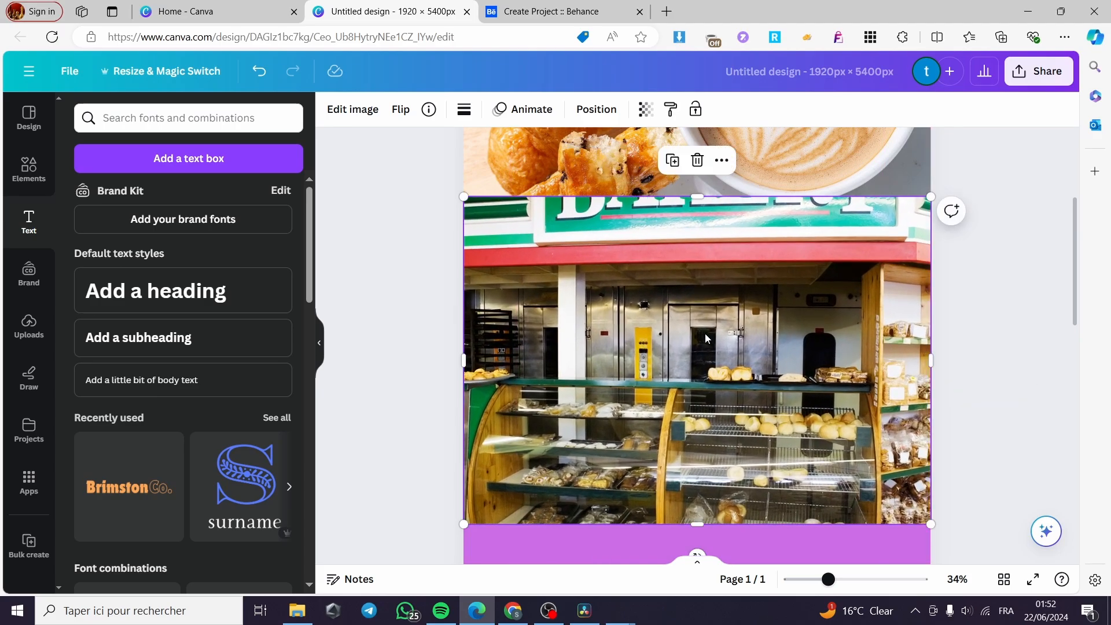
drag(705, 338, 707, 364)
drag(700, 223, 701, 195)
drag(695, 265, 695, 300)
mouse_move(697, 230)
mouse_down()
mouse_move(699, 201)
mouse_move(699, 241)
mouse_move(698, 196)
mouse_move(697, 233)
mouse_up()
Change the title to 'Jack Smith Designs' on one left-aligned line, centred on the purple area
scroll(704, 283, down, 7)
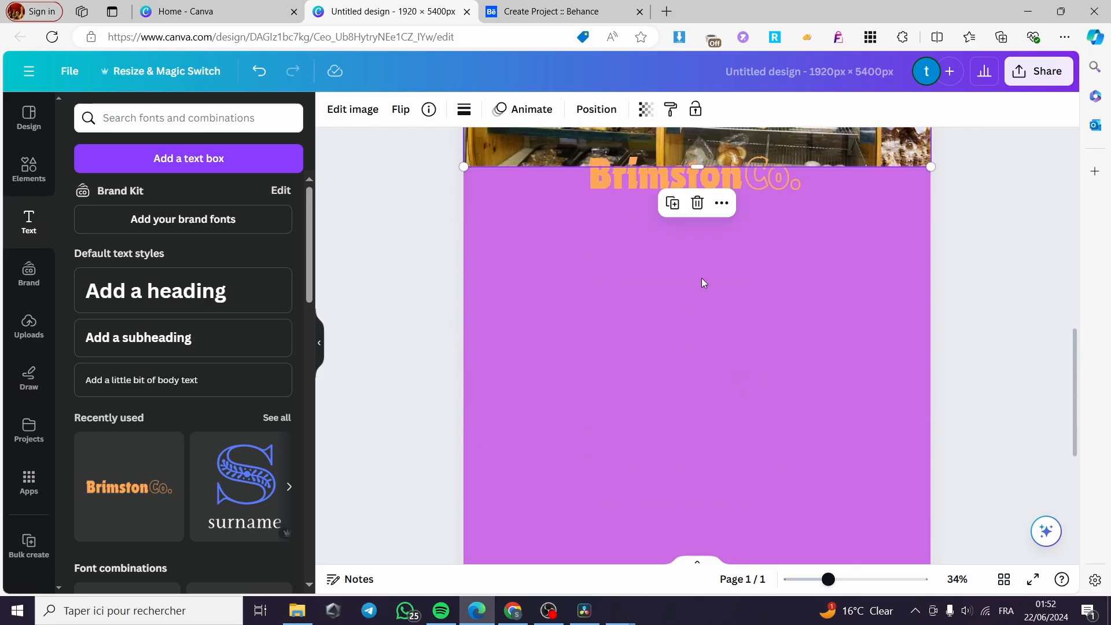
drag(736, 186, 726, 263)
double_click(701, 265)
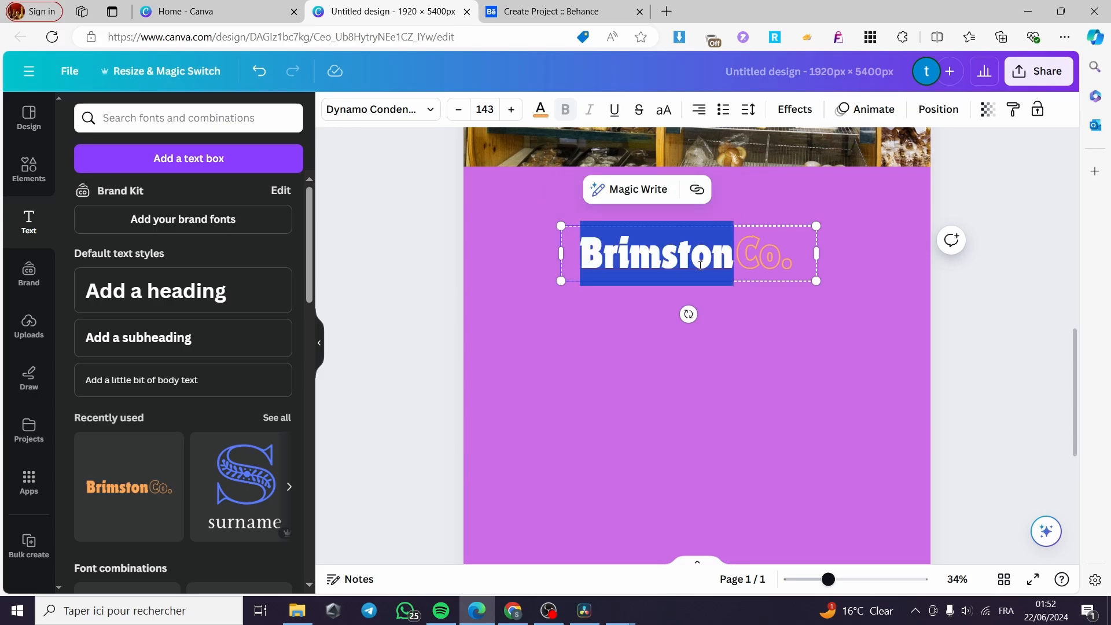
text(Jack Sm)
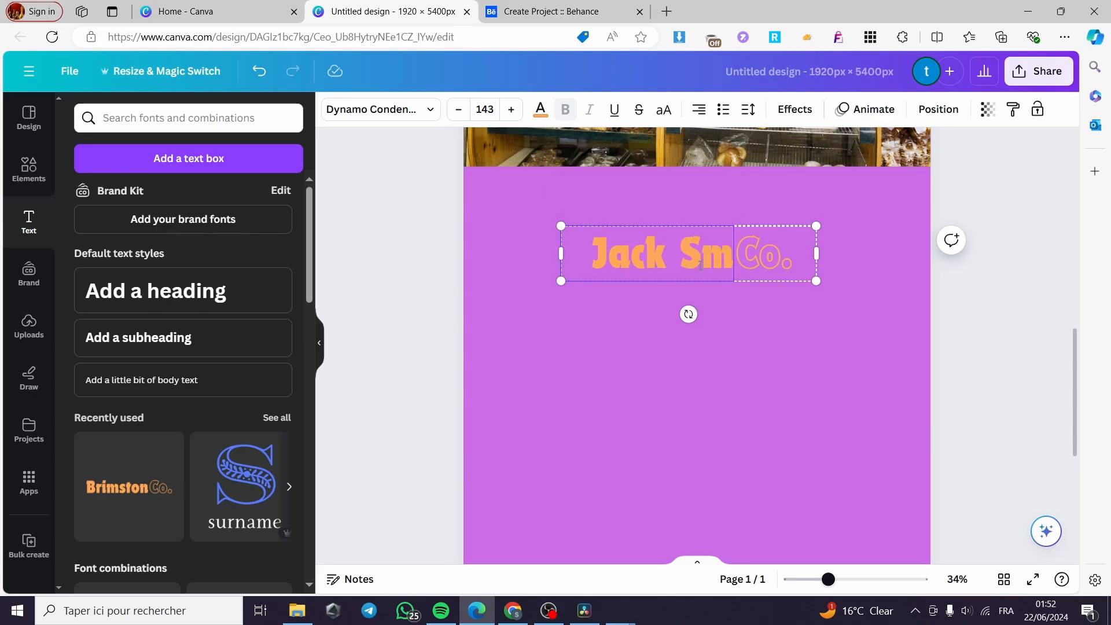
text(ith Designs)
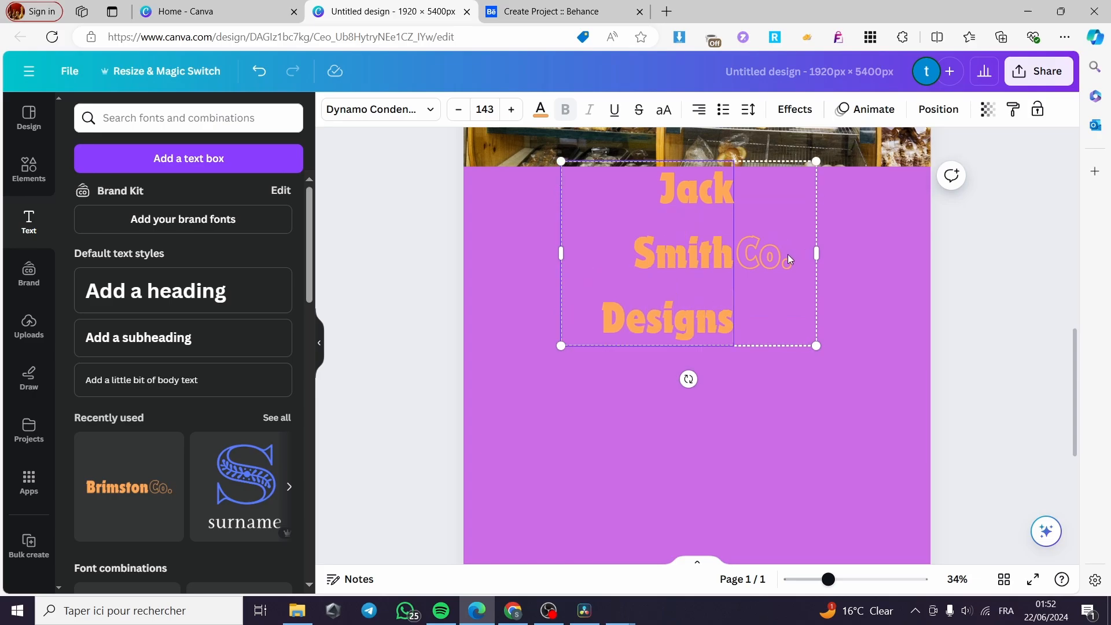
click(790, 258)
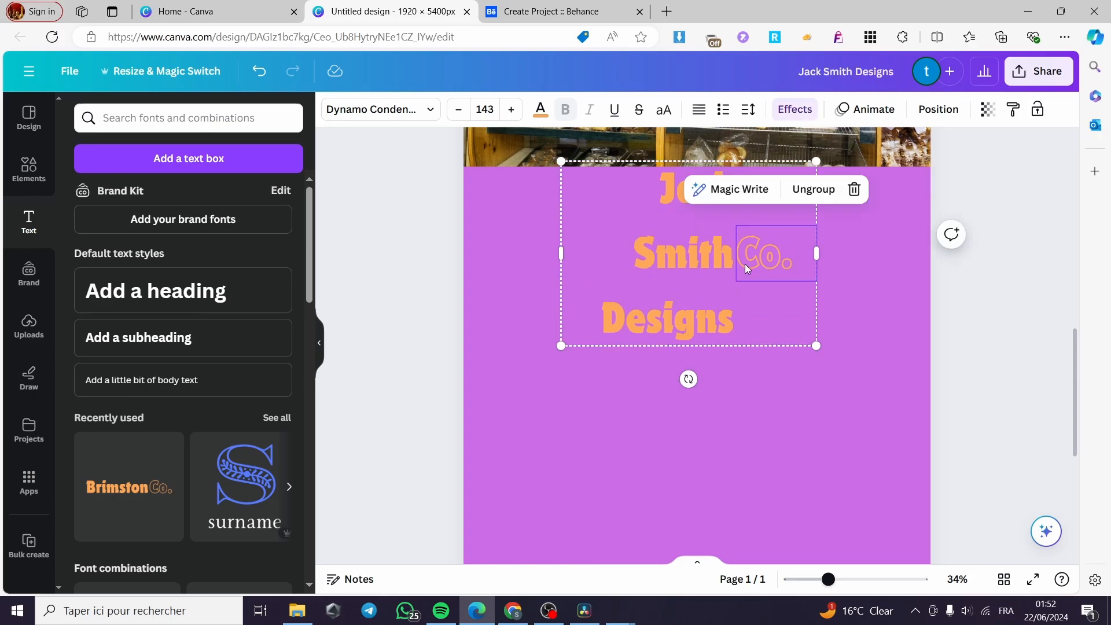
key(Delete)
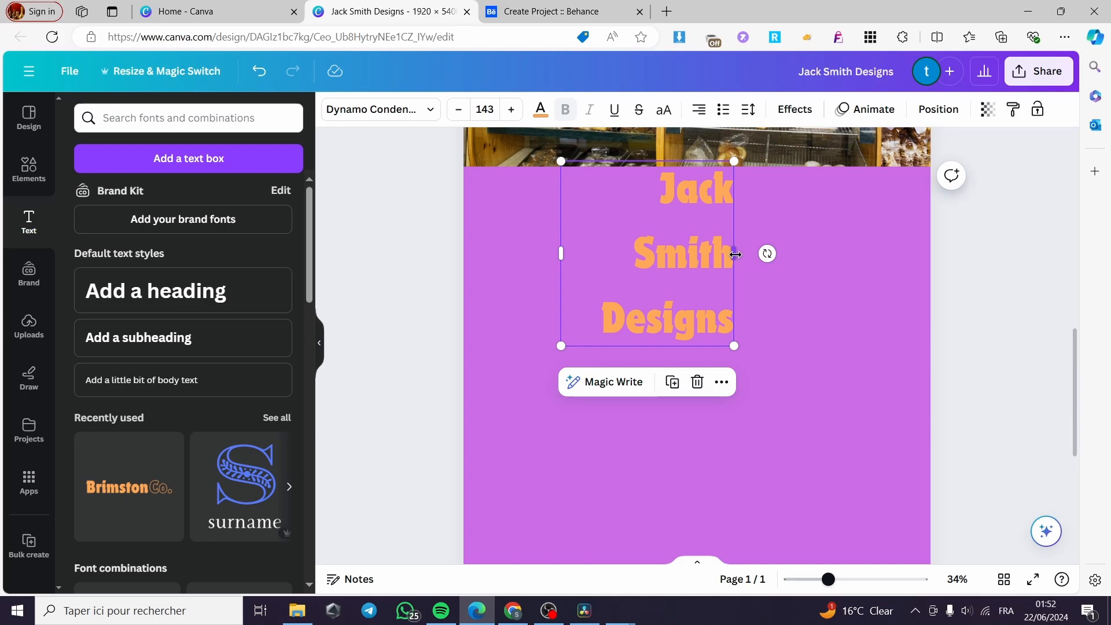
drag(735, 253, 915, 254)
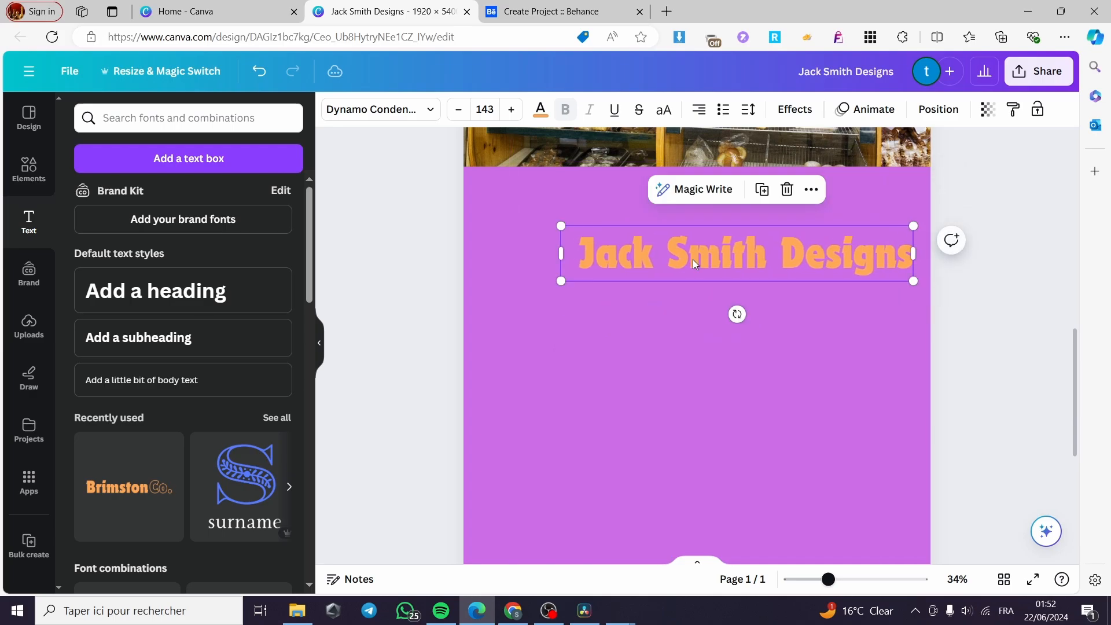
click(702, 110)
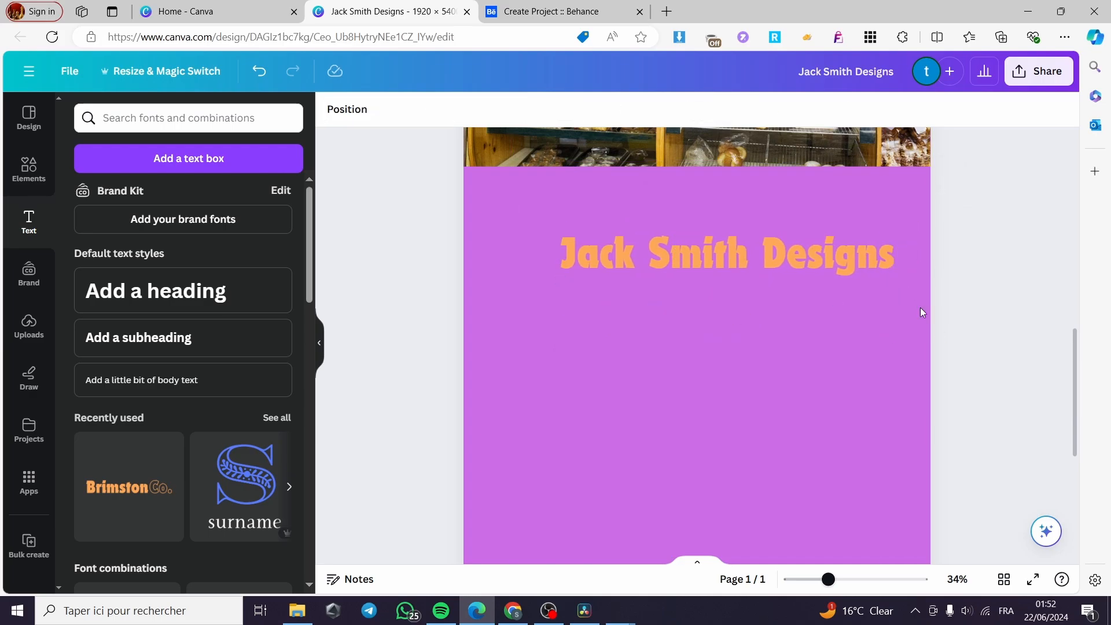
drag(801, 266, 758, 213)
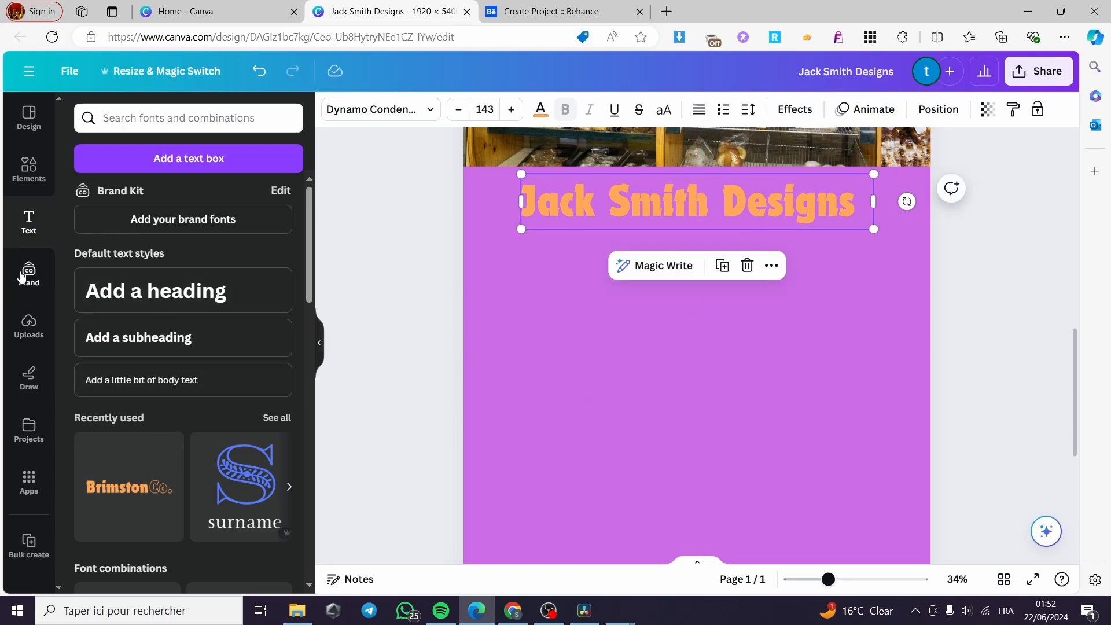
Add the pirates coloring book image, shrunk and placed under the title at the left edge
click(29, 326)
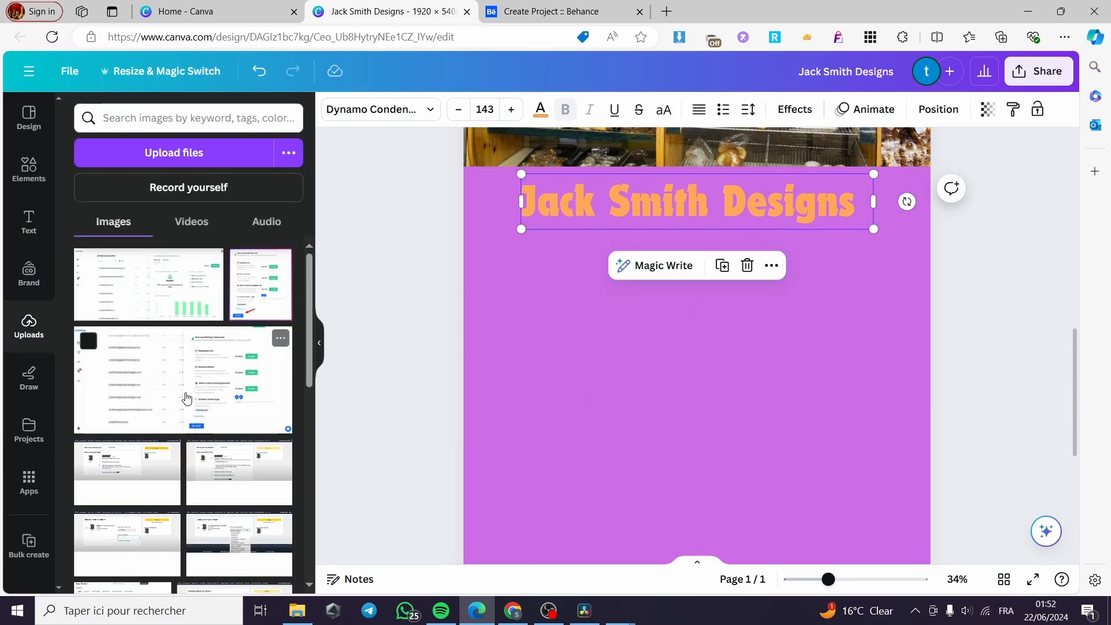
scroll(174, 414, down, 5)
click(169, 276)
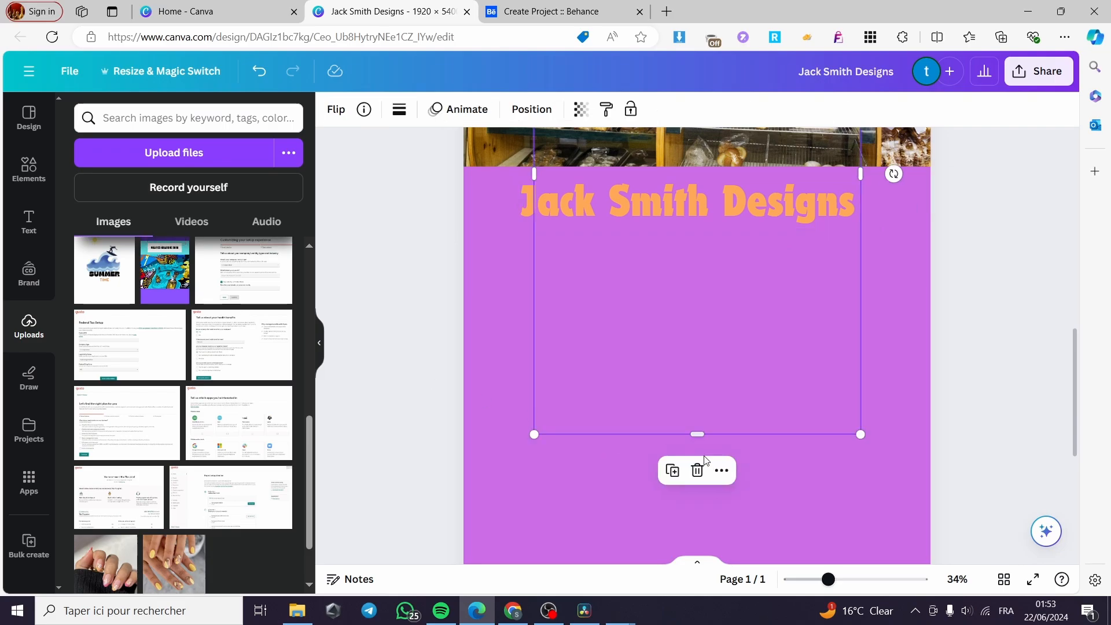
drag(857, 436, 733, 229)
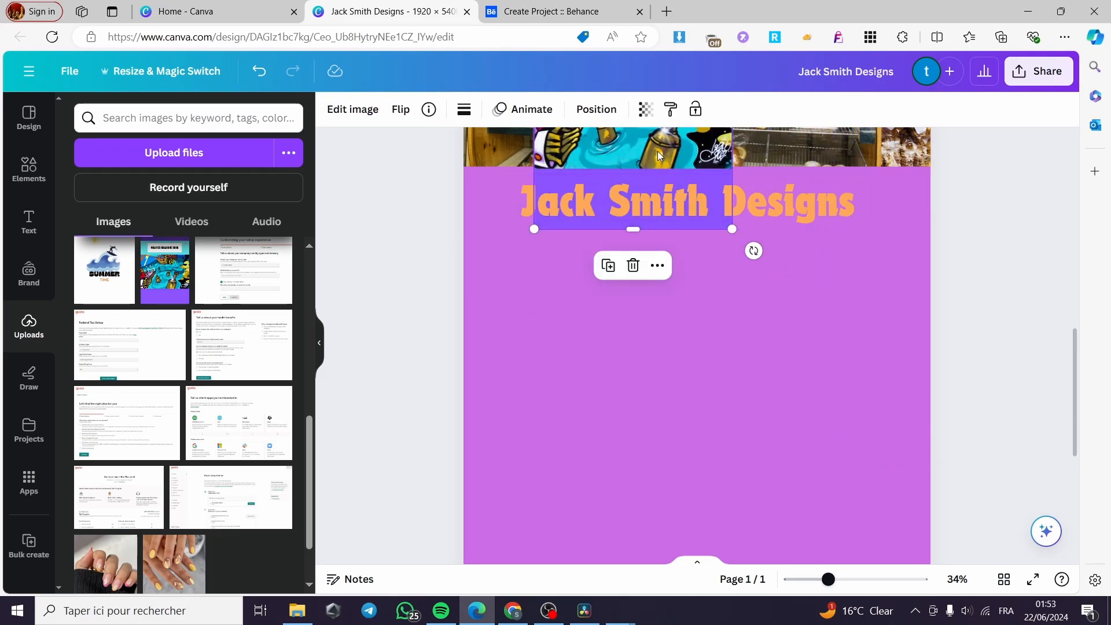
drag(659, 150, 589, 454)
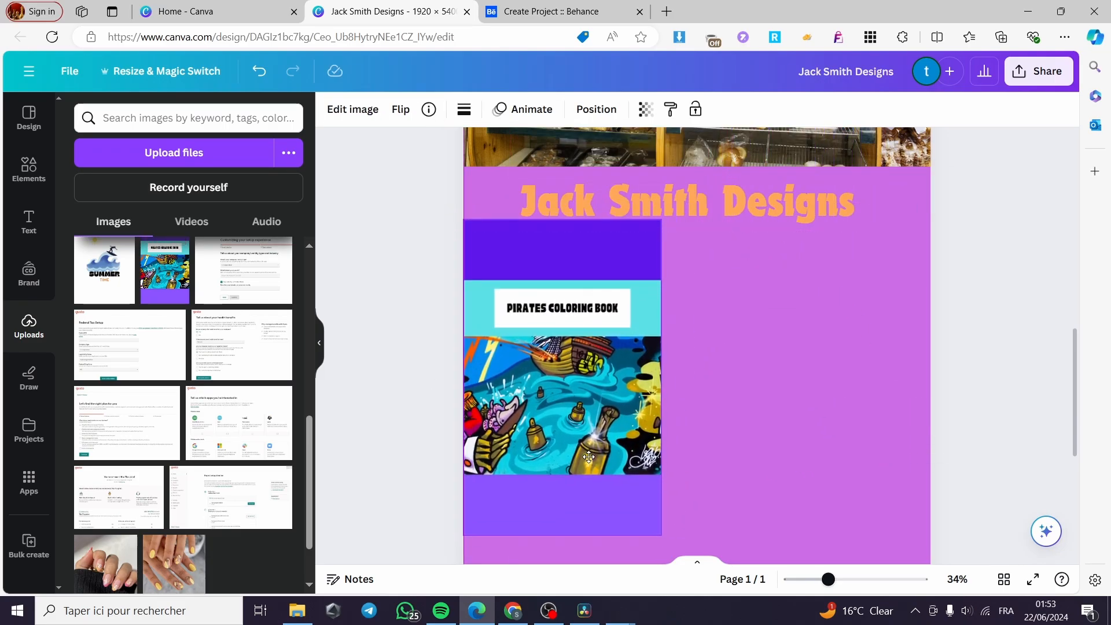
Add the Summer Time image, shrunk and placed at the right beside the title
click(105, 270)
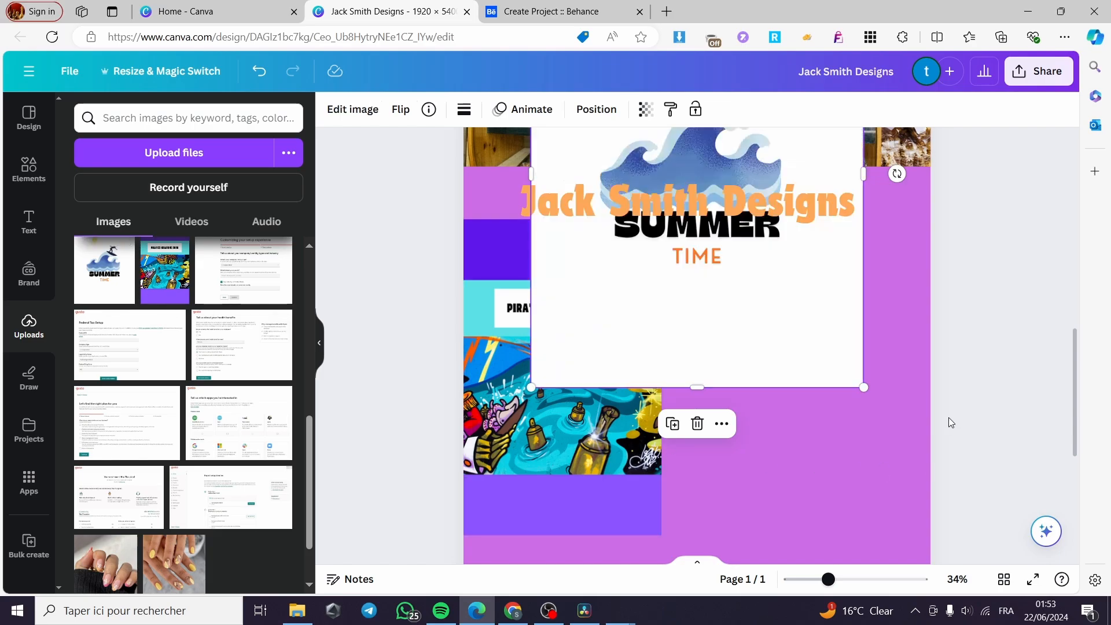
drag(863, 388, 784, 325)
drag(739, 289, 907, 330)
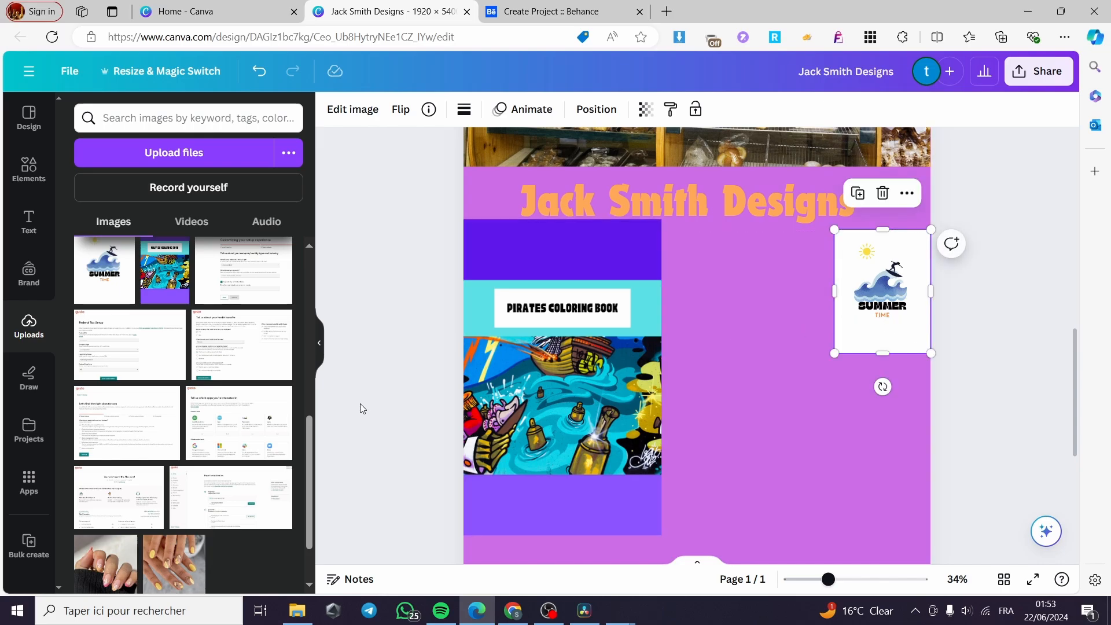
Add The basics image, rotated a quarter turn, beside the pirates panel aligned with Summer Time
scroll(164, 451, down, 5)
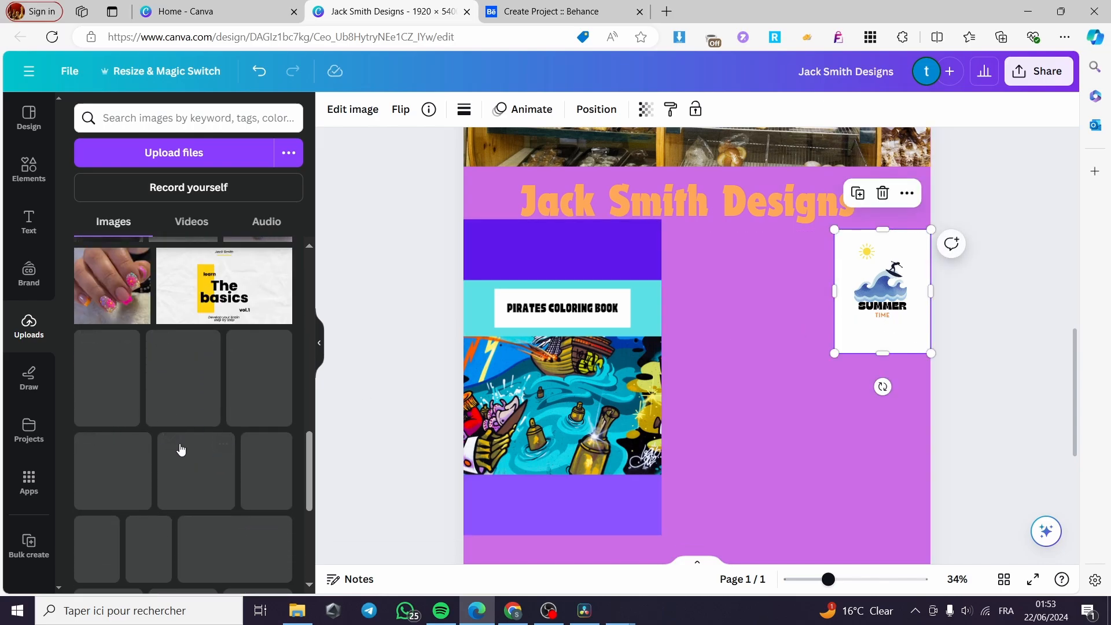
click(221, 313)
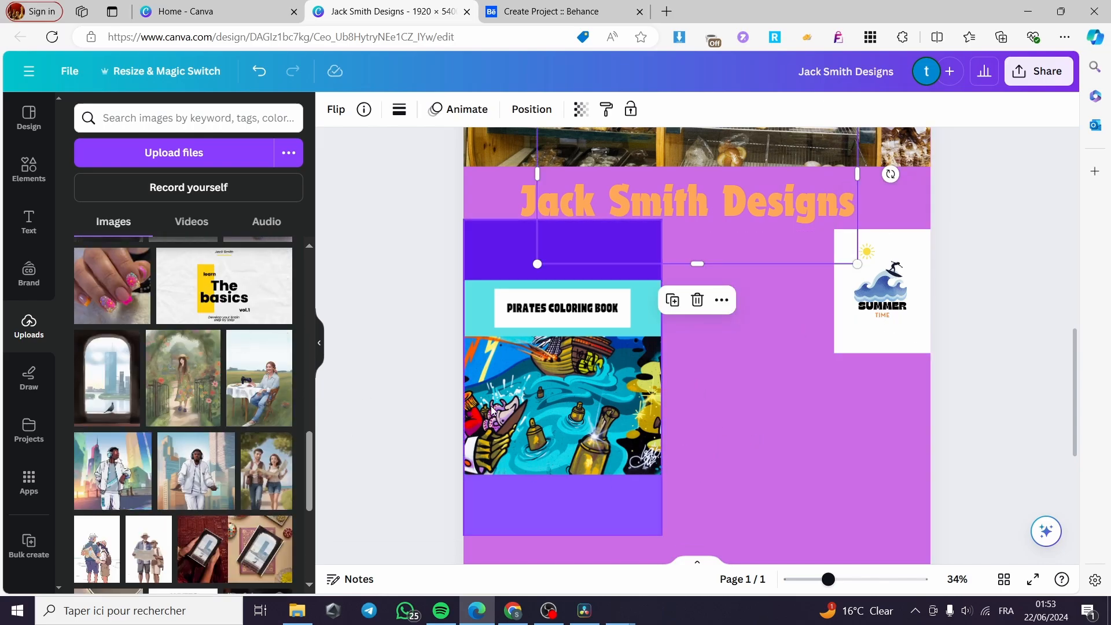
drag(586, 254, 559, 425)
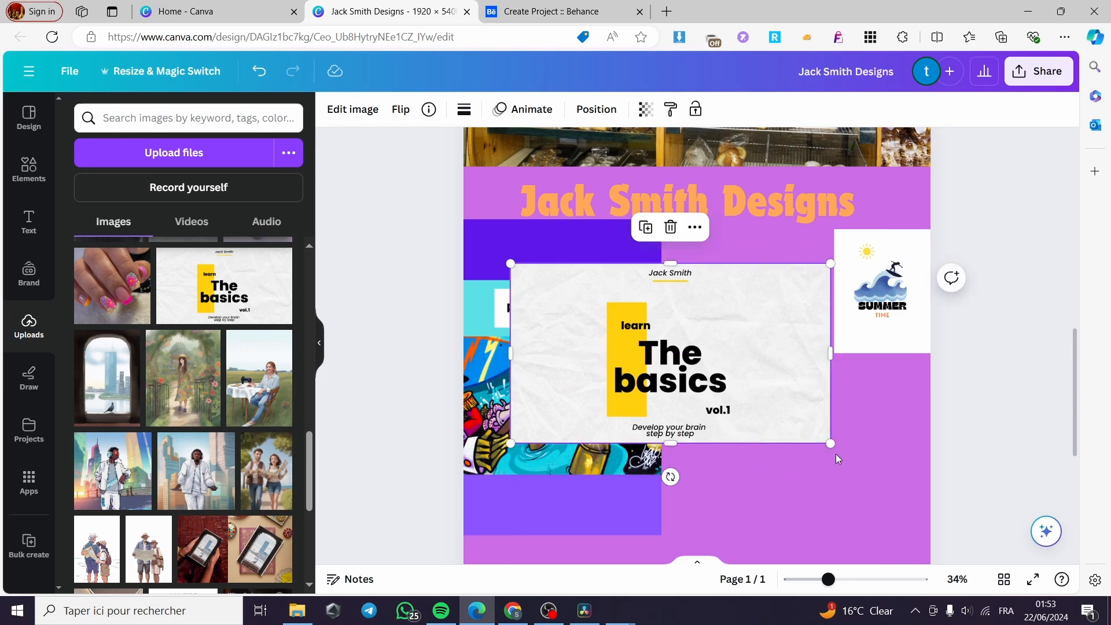
drag(829, 441, 675, 355)
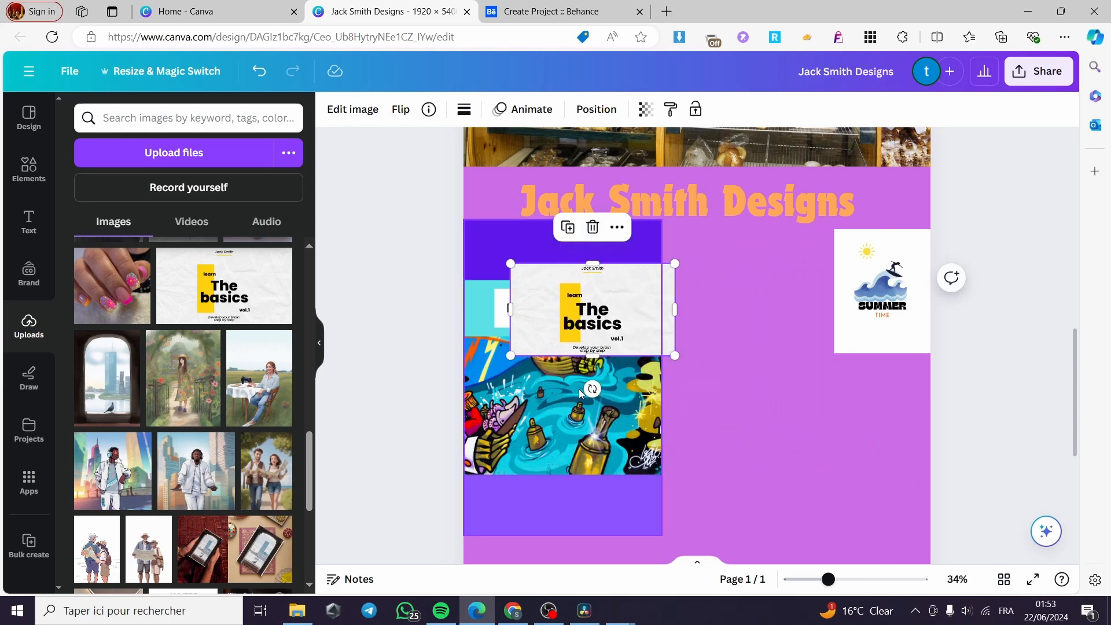
drag(594, 388, 653, 305)
drag(577, 299, 806, 326)
drag(610, 265, 610, 270)
Add the headphones-man image as a small tile below Summer Time
scroll(142, 438, down, 3)
drag(196, 326, 775, 294)
drag(845, 318, 751, 267)
drag(627, 238, 713, 516)
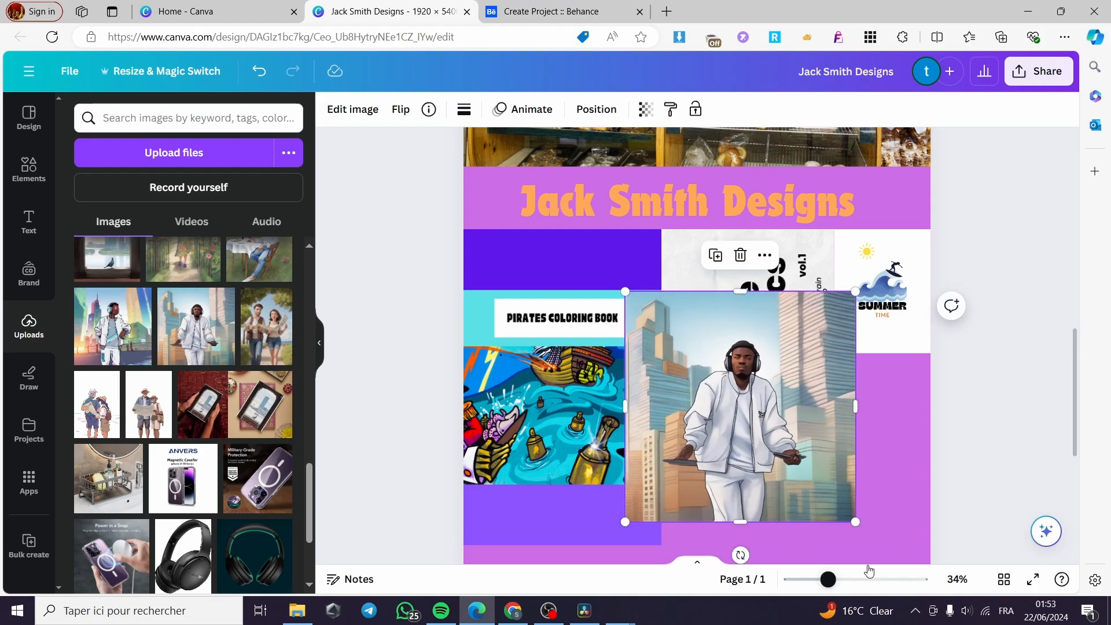
drag(850, 521, 748, 413)
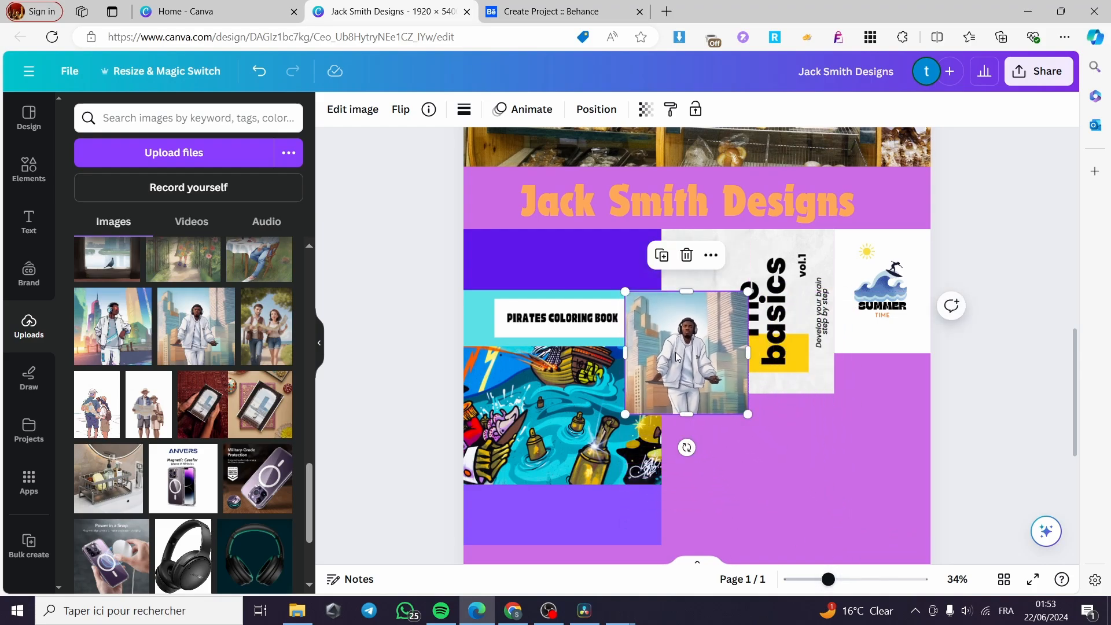
drag(679, 346, 862, 415)
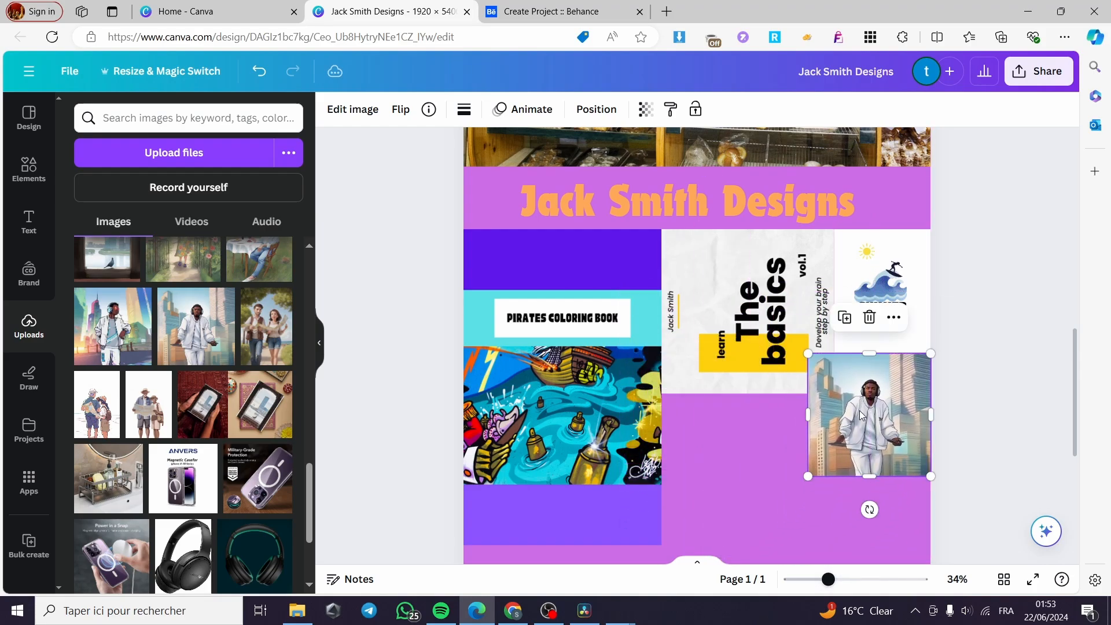
drag(806, 477, 847, 473)
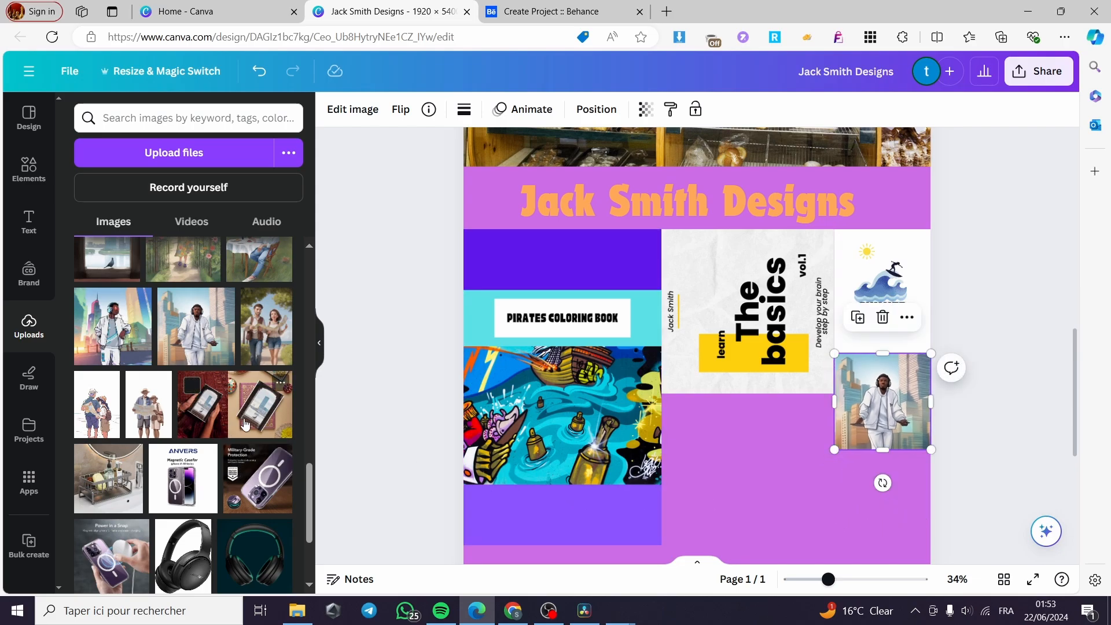
Add the young couple photo as a small tile under The basics
click(266, 349)
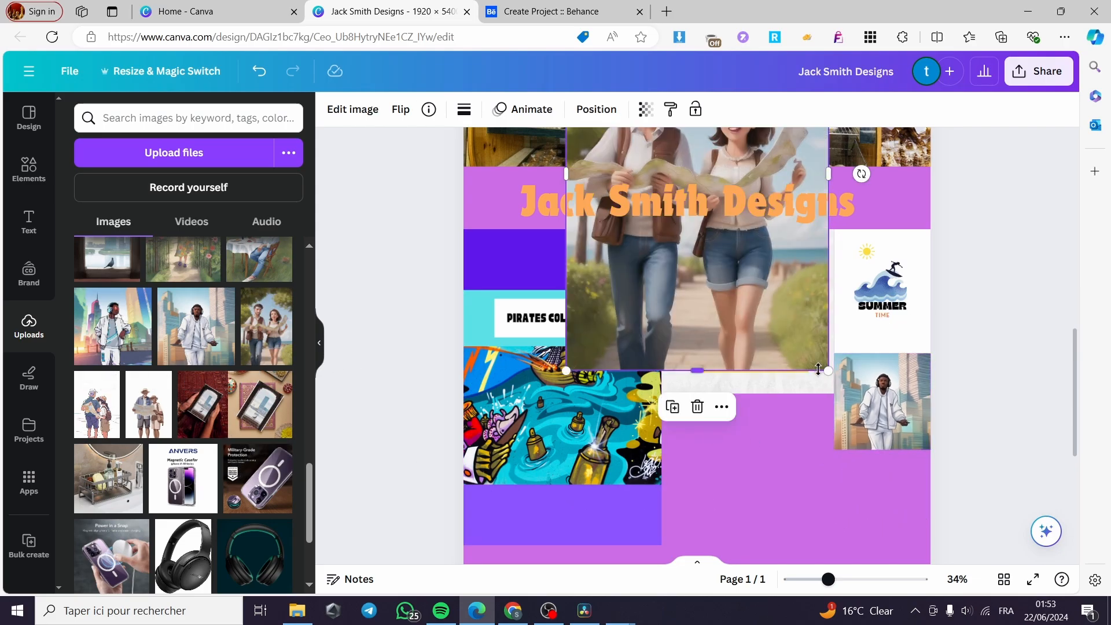
drag(828, 370, 777, 292)
drag(703, 280, 735, 525)
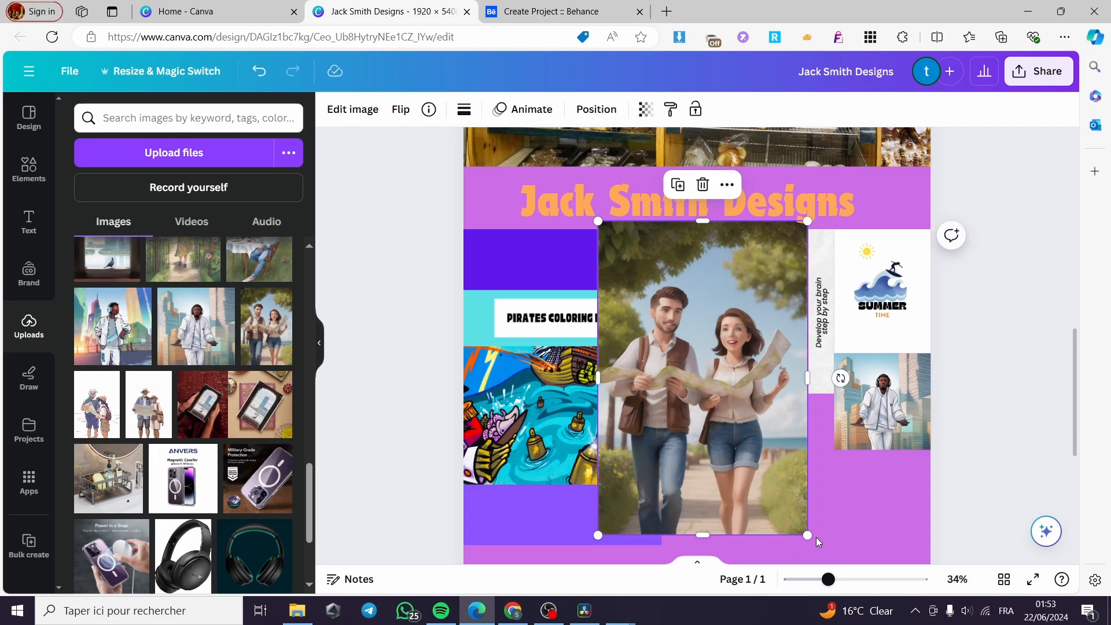
drag(816, 539, 697, 380)
drag(652, 316, 716, 483)
scroll(744, 458, down, 5)
scroll(695, 393, up, 2)
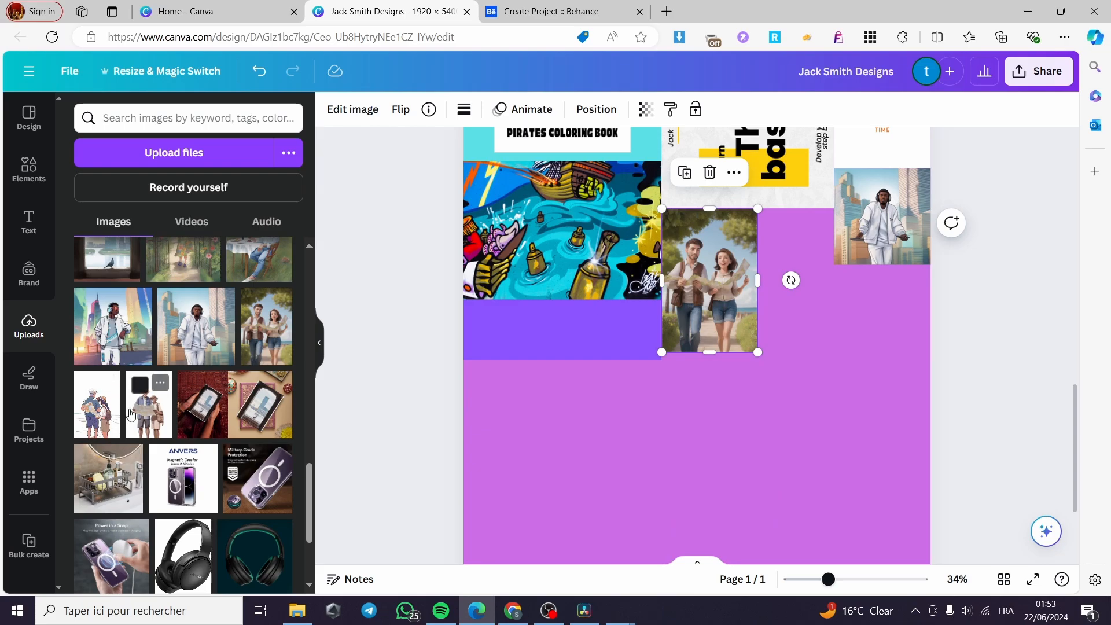
Add the old couple with map image as a small tile beside the young couple
click(105, 413)
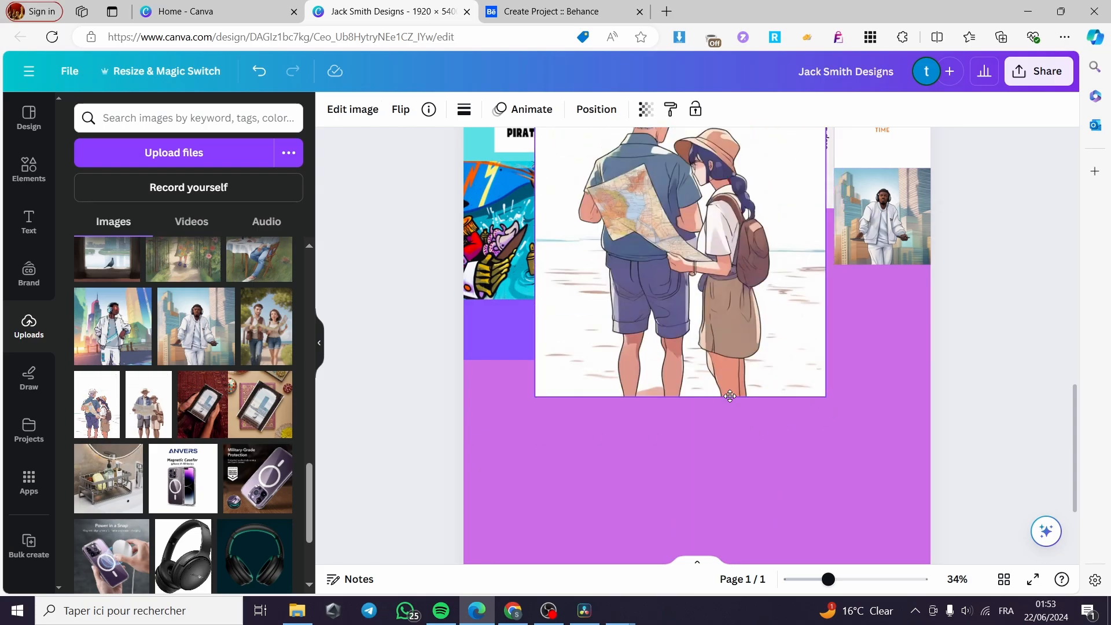
drag(825, 470, 657, 222)
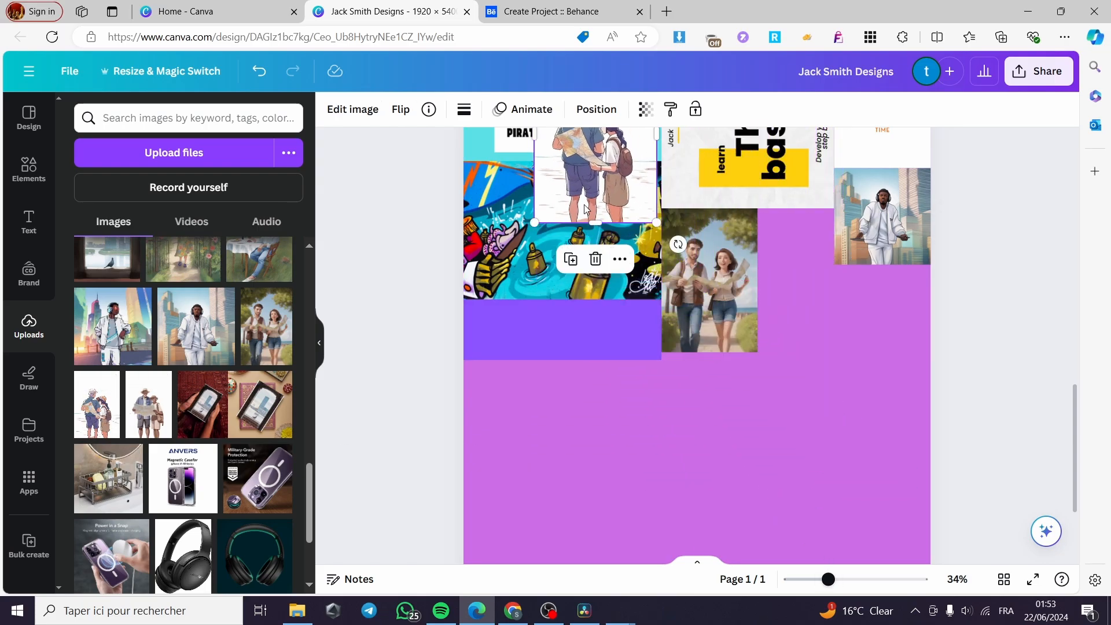
drag(624, 186, 837, 351)
drag(867, 388, 792, 346)
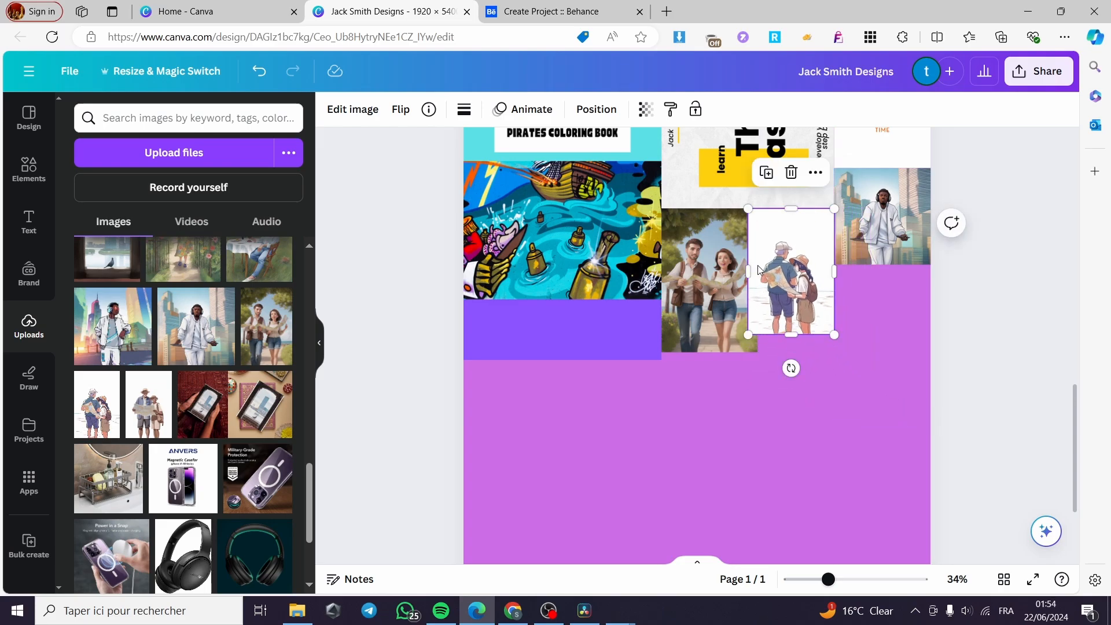
drag(751, 271, 766, 281)
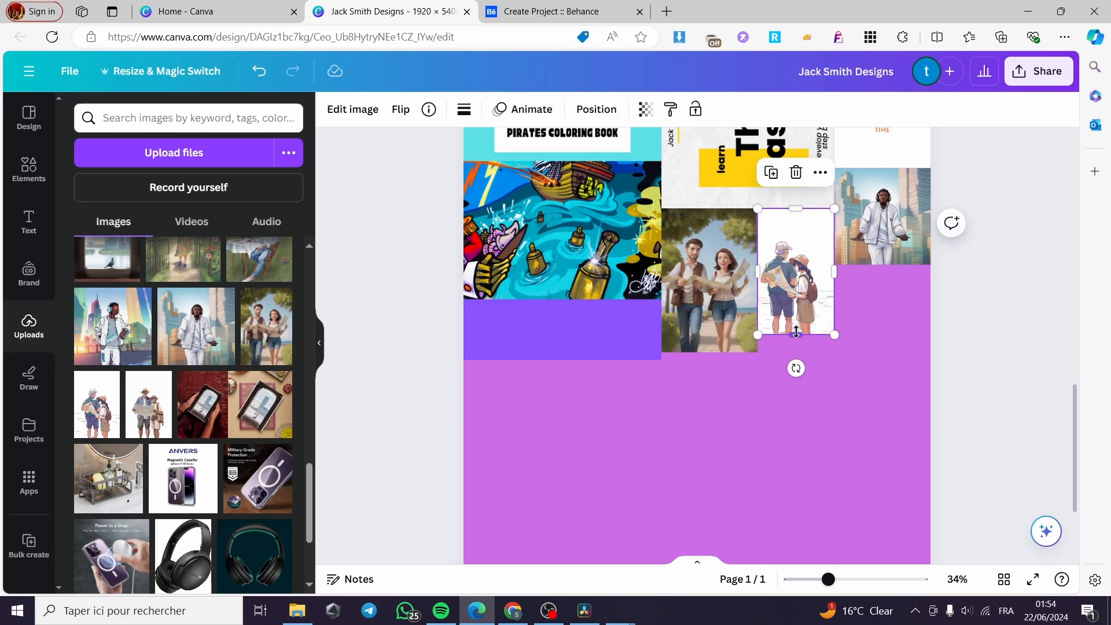
drag(797, 332, 816, 352)
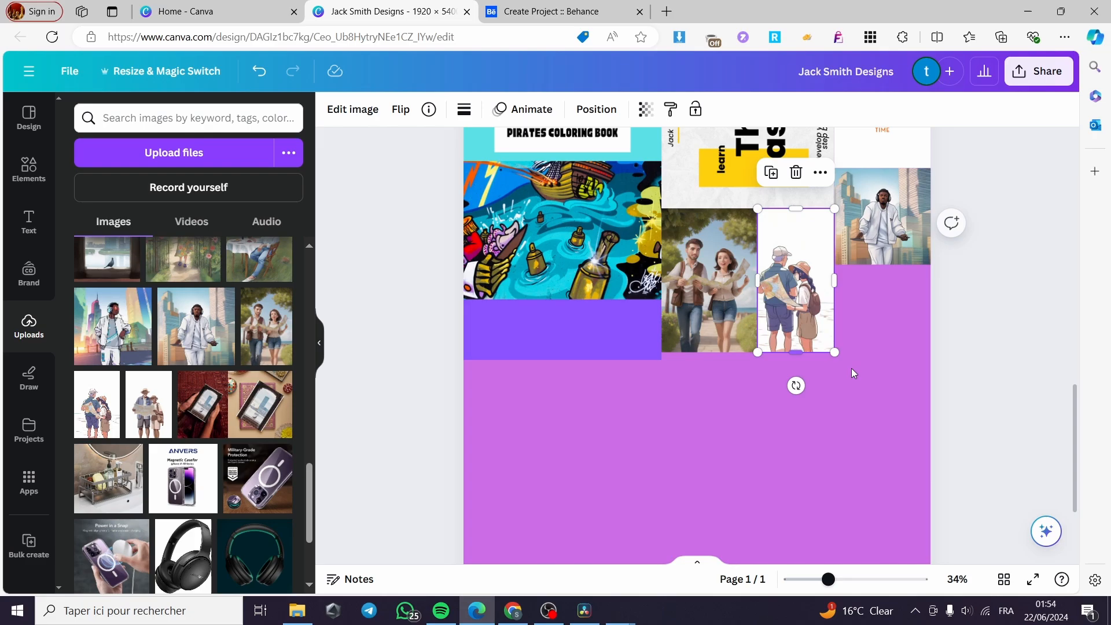
click(857, 406)
Stretch the young couple and old couple tiles to matching heights
click(711, 334)
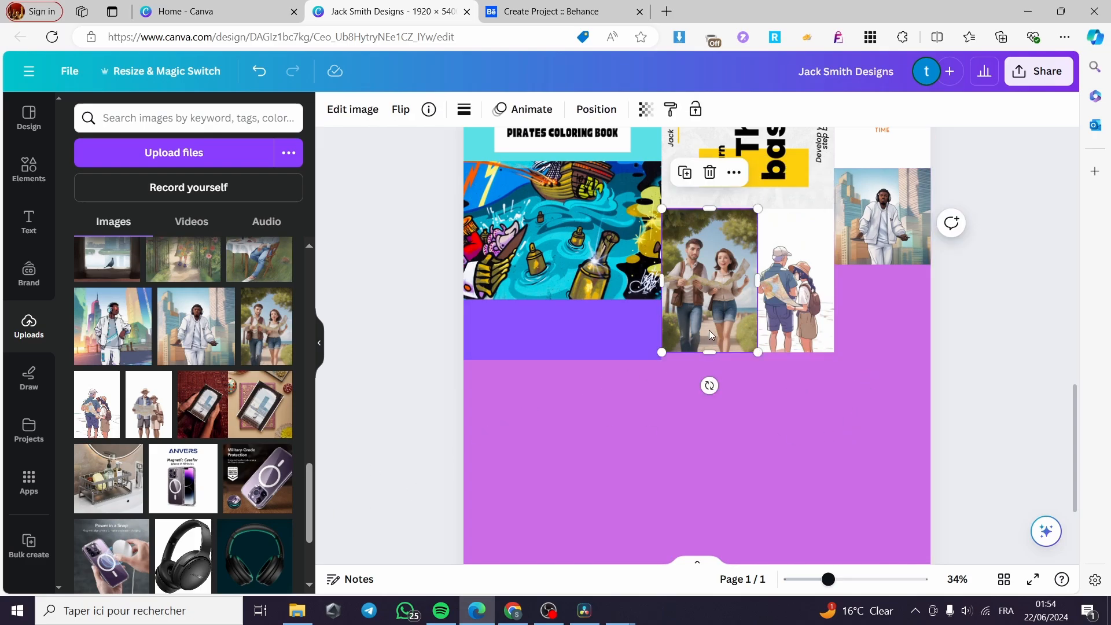
drag(706, 354, 706, 361)
click(797, 344)
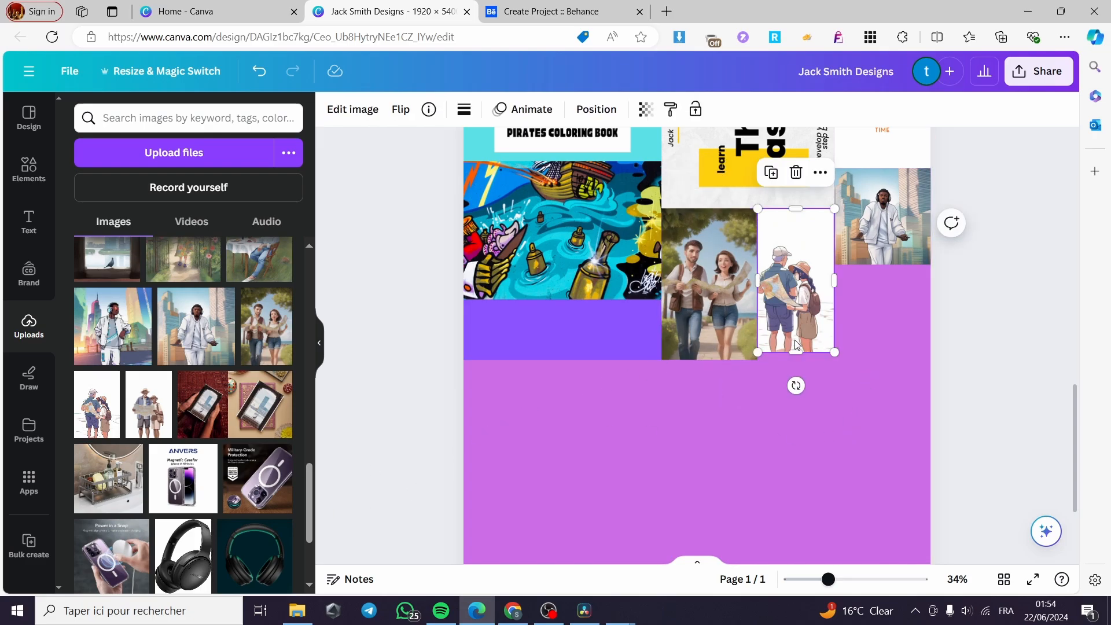
drag(797, 356, 796, 360)
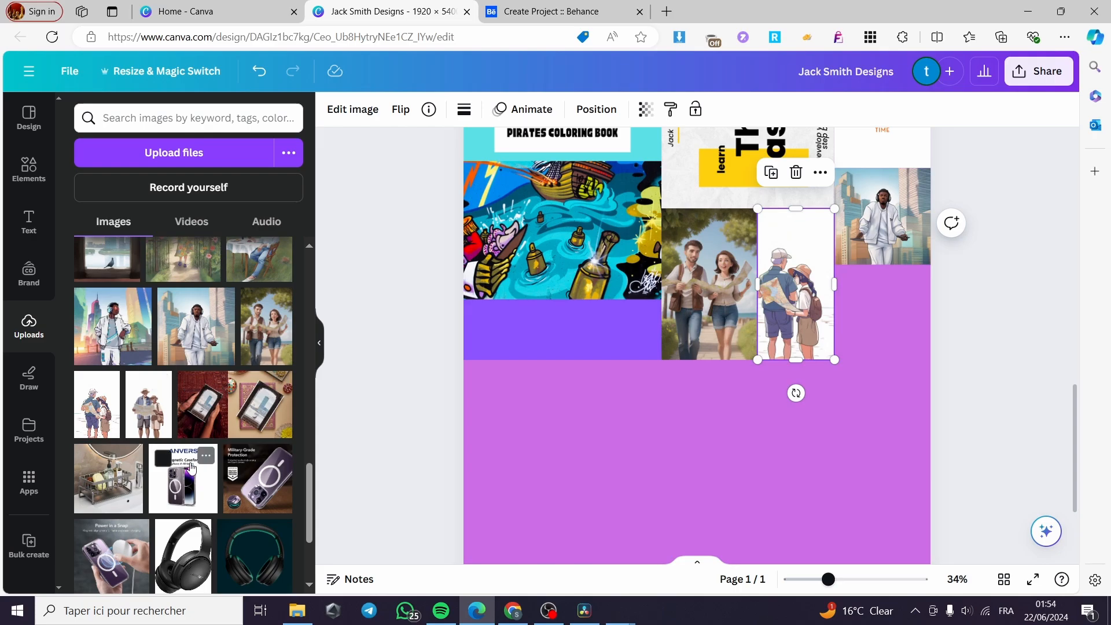
Add the garden-path image below the headphones-man tile, cropped to fit the column
scroll(126, 343, up, 2)
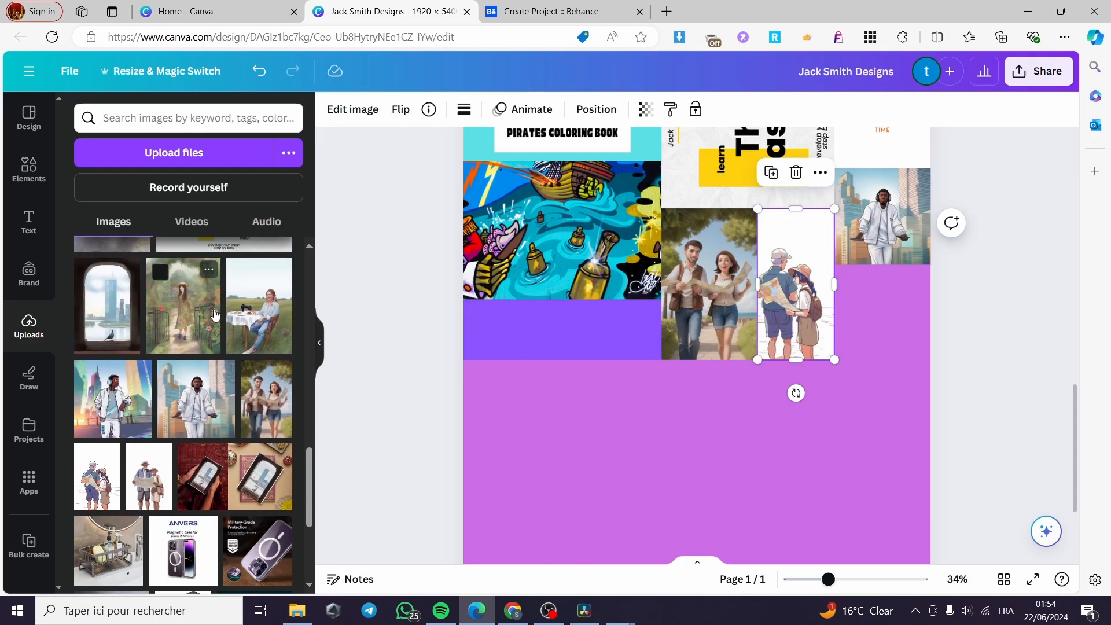
click(187, 322)
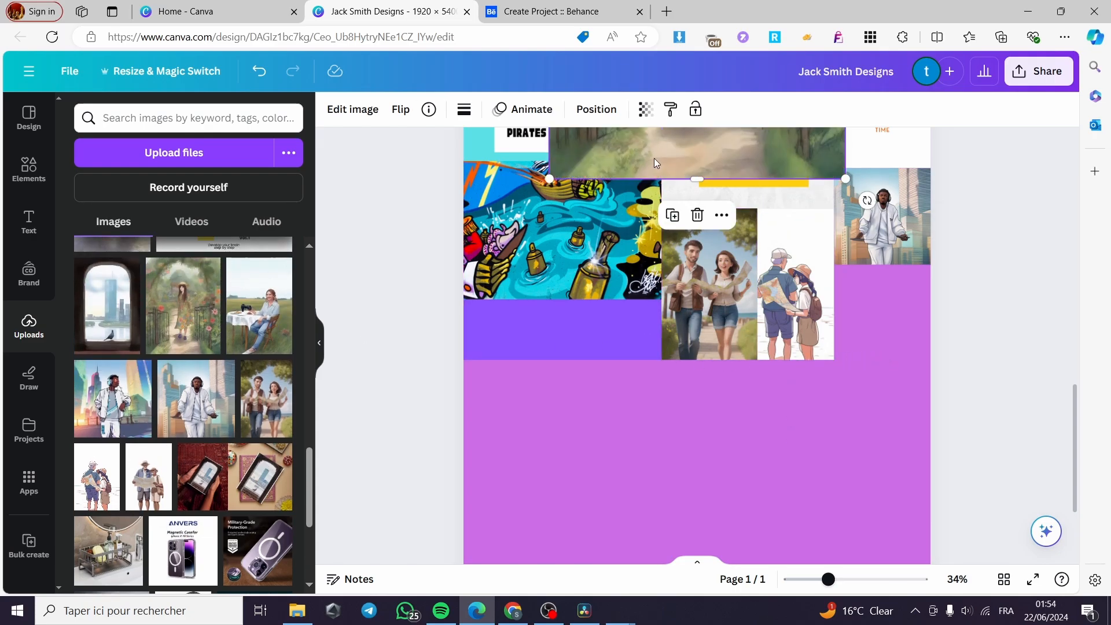
drag(656, 163, 625, 427)
drag(811, 444, 557, 265)
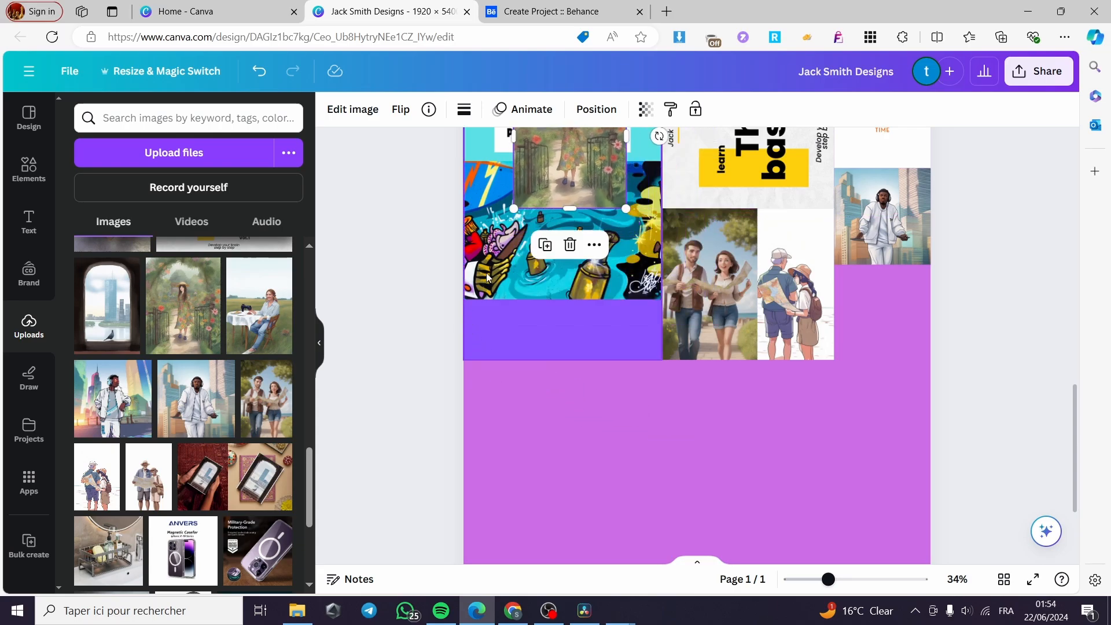
drag(554, 181, 857, 381)
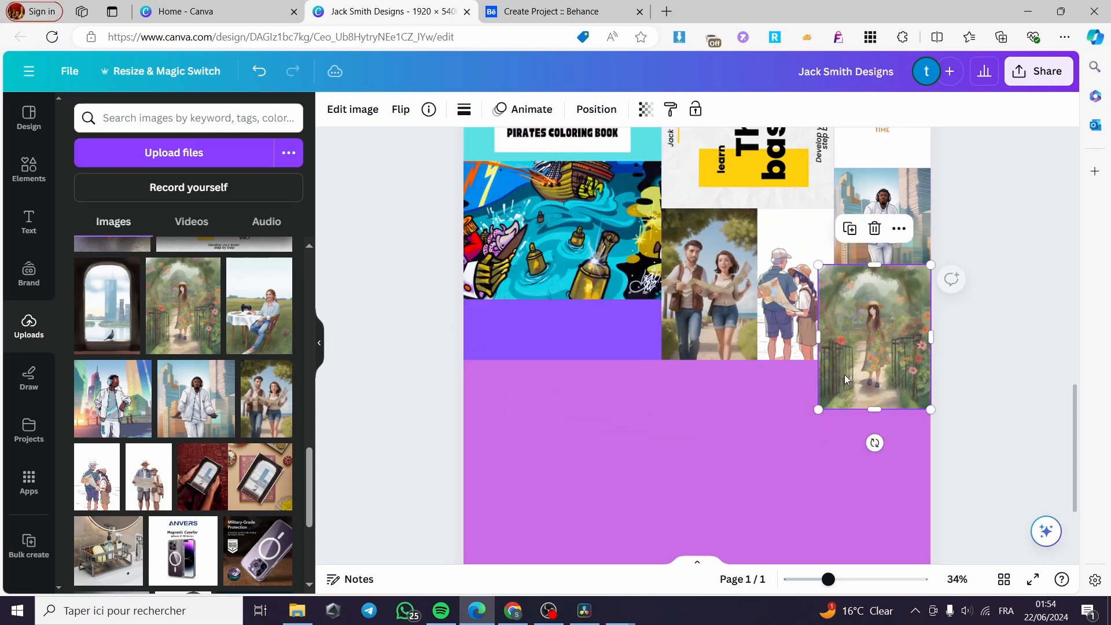
drag(820, 339, 836, 341)
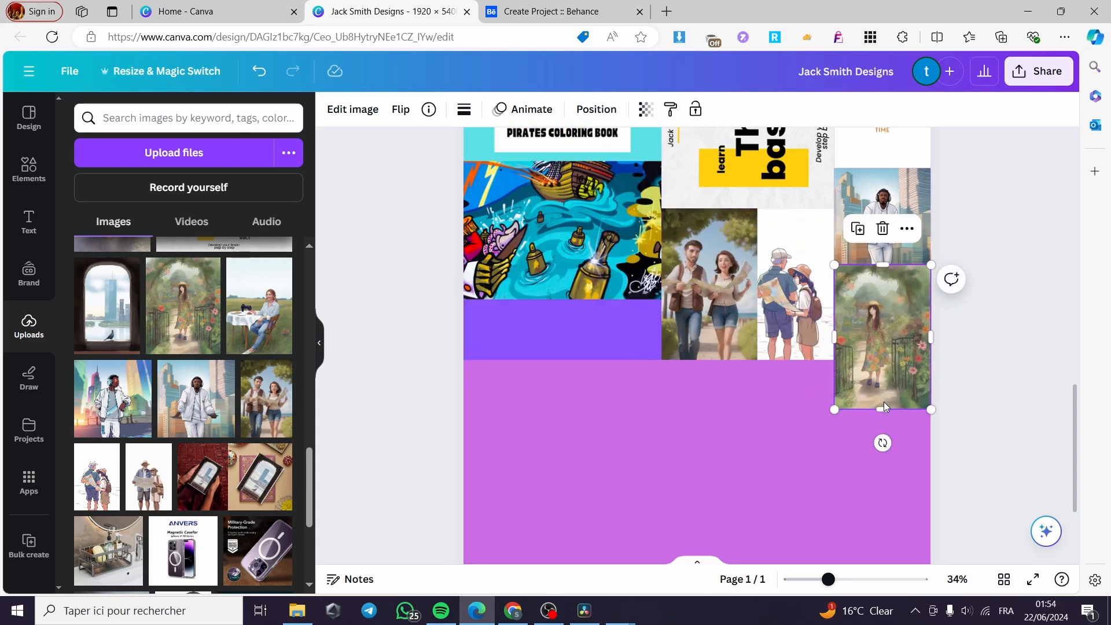
scroll(157, 498, down, 5)
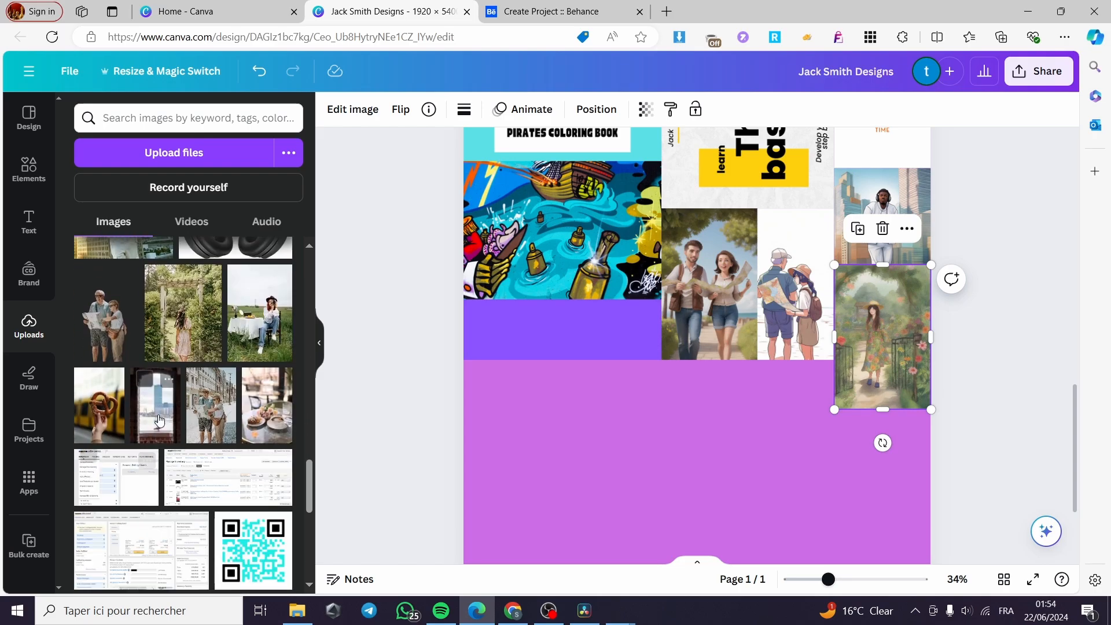
Place the pigeon archway photo, shrink it and set it lower over the purple area
drag(159, 421, 764, 208)
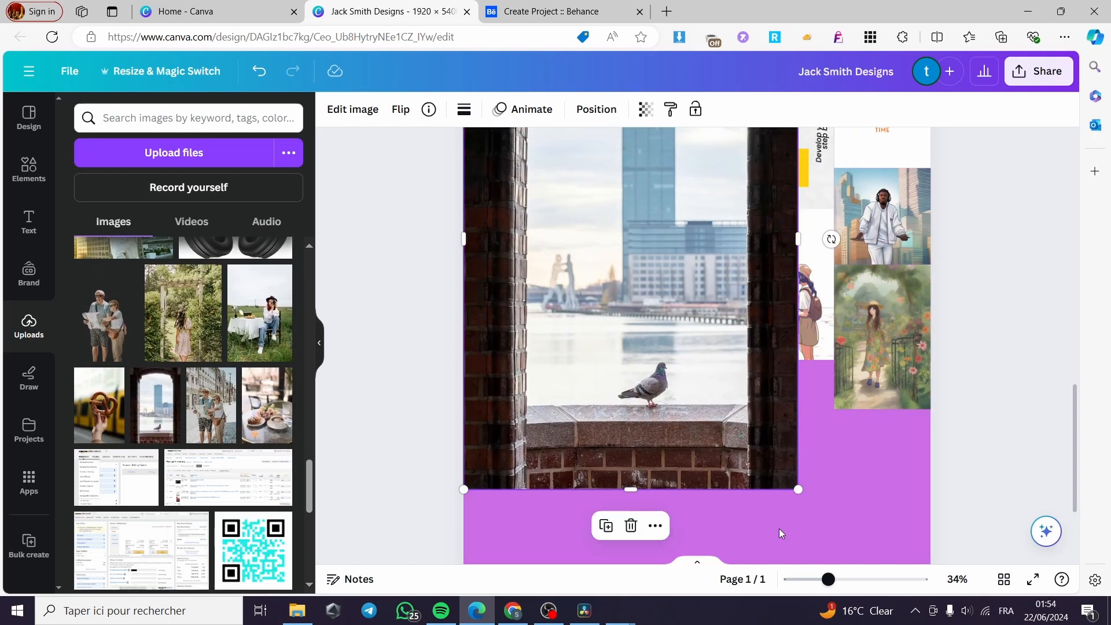
drag(799, 485, 650, 276)
drag(496, 225, 663, 481)
scroll(663, 484, down, 1)
drag(703, 428, 546, 447)
drag(605, 424, 599, 431)
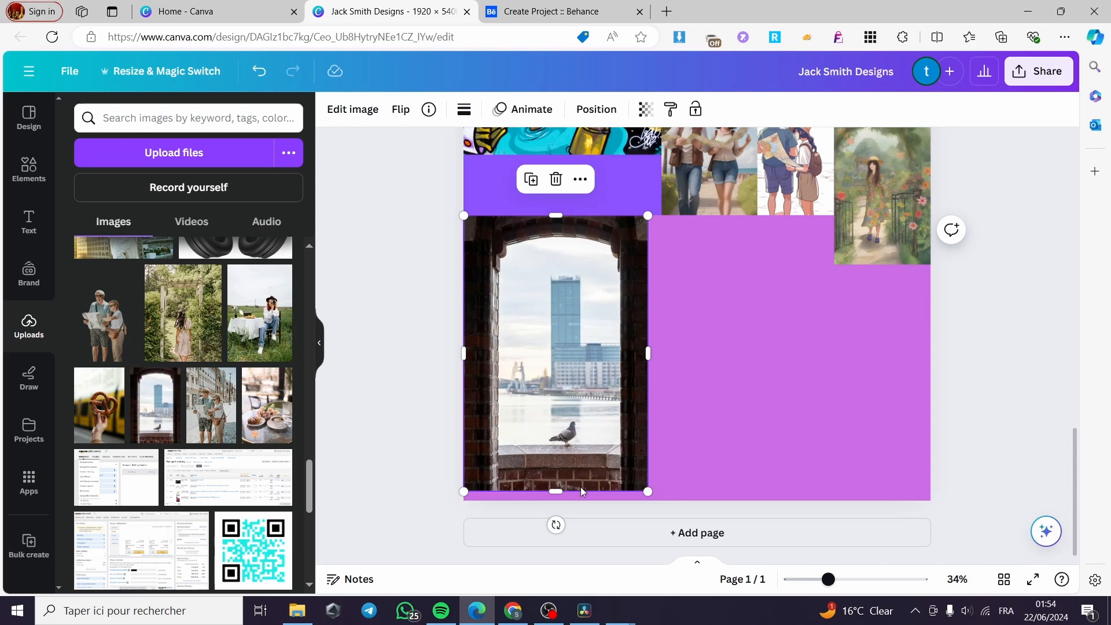
drag(562, 496, 567, 499)
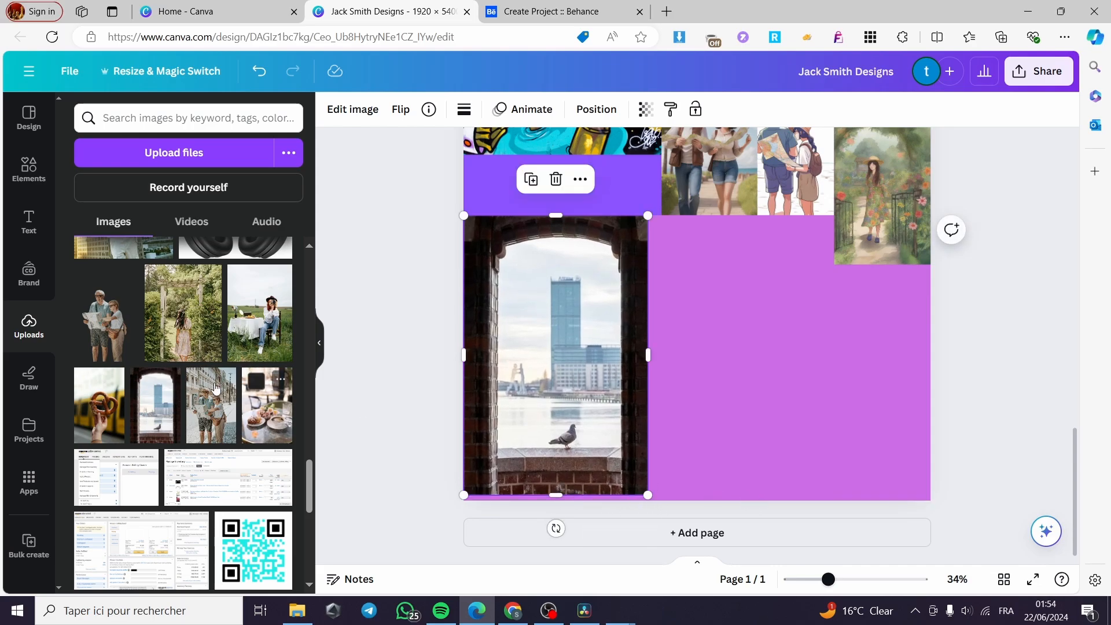
key(Escape)
Shrink the garden-woman photo and snap it beside the pigeon photo, widening it to close the gap
scroll(608, 324, up, 4)
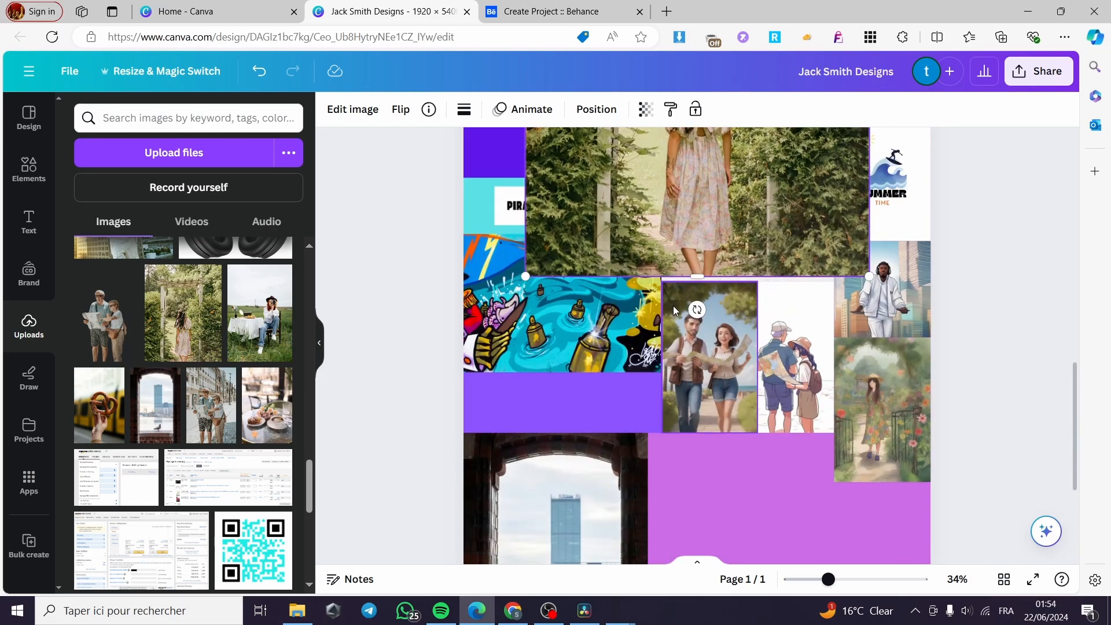
scroll(729, 388, down, 4)
drag(717, 277, 727, 355)
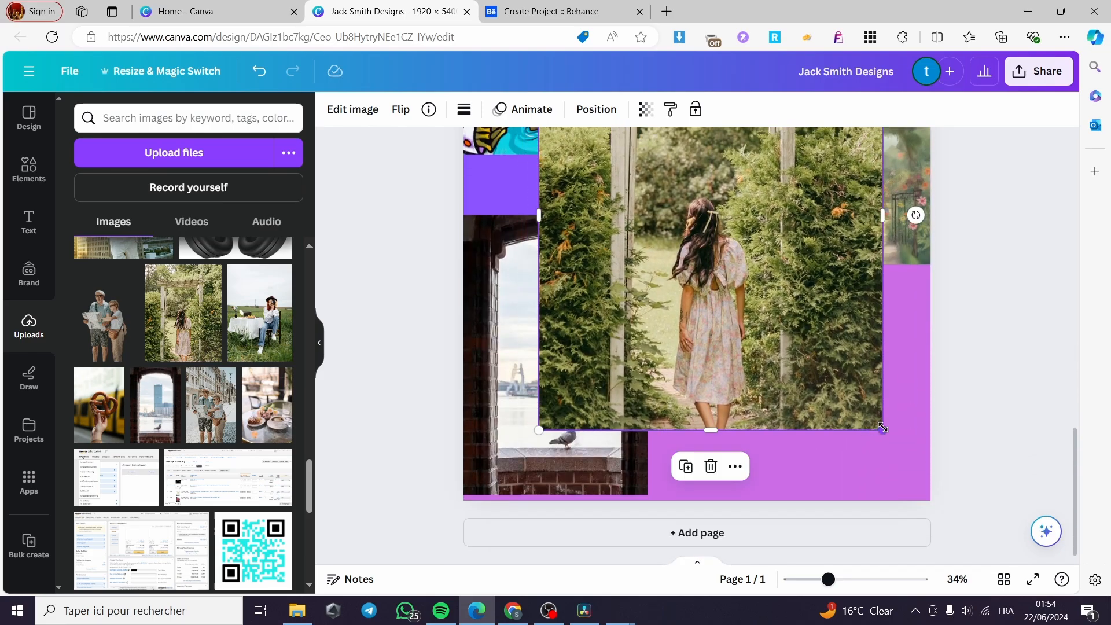
drag(883, 430, 570, 289)
drag(605, 148, 717, 370)
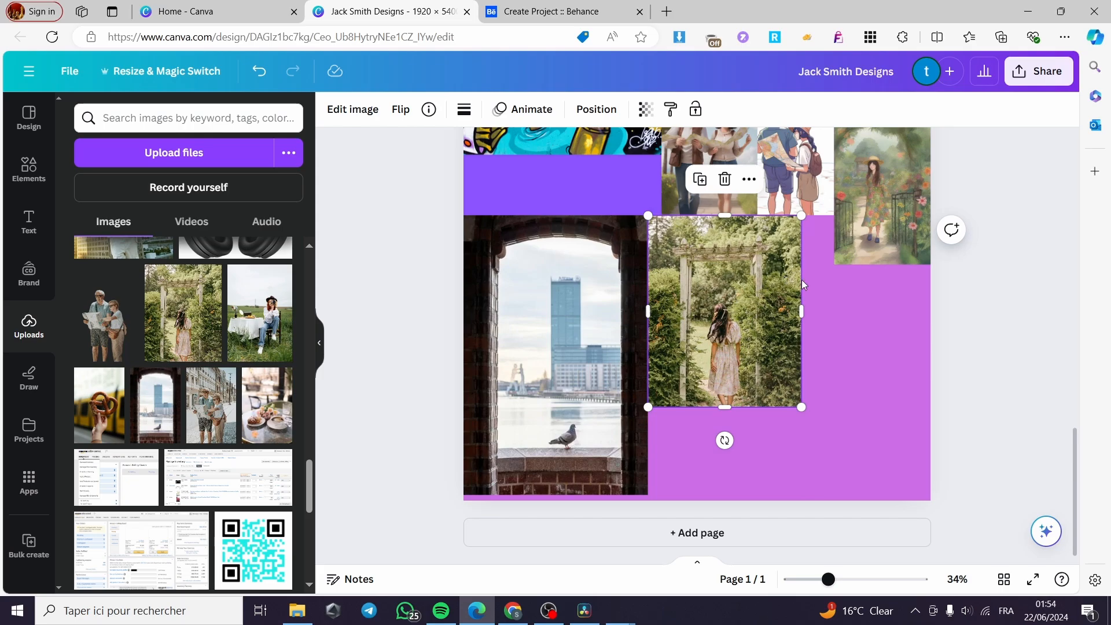
drag(805, 310, 835, 311)
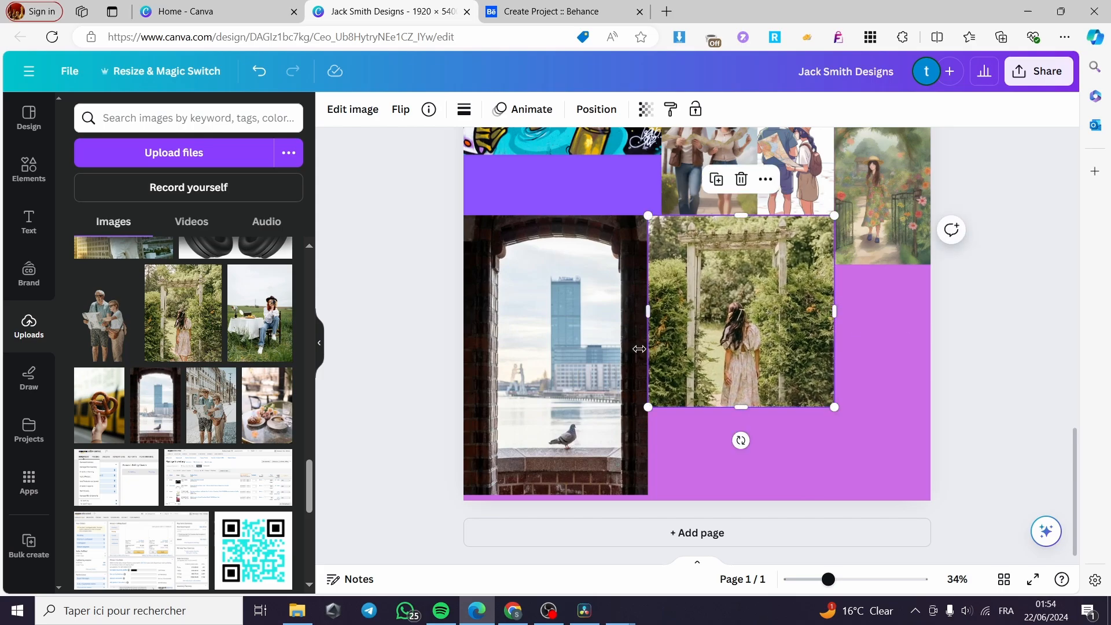
Add the map-reading couple photo and shrink it to fit the right column
click(209, 427)
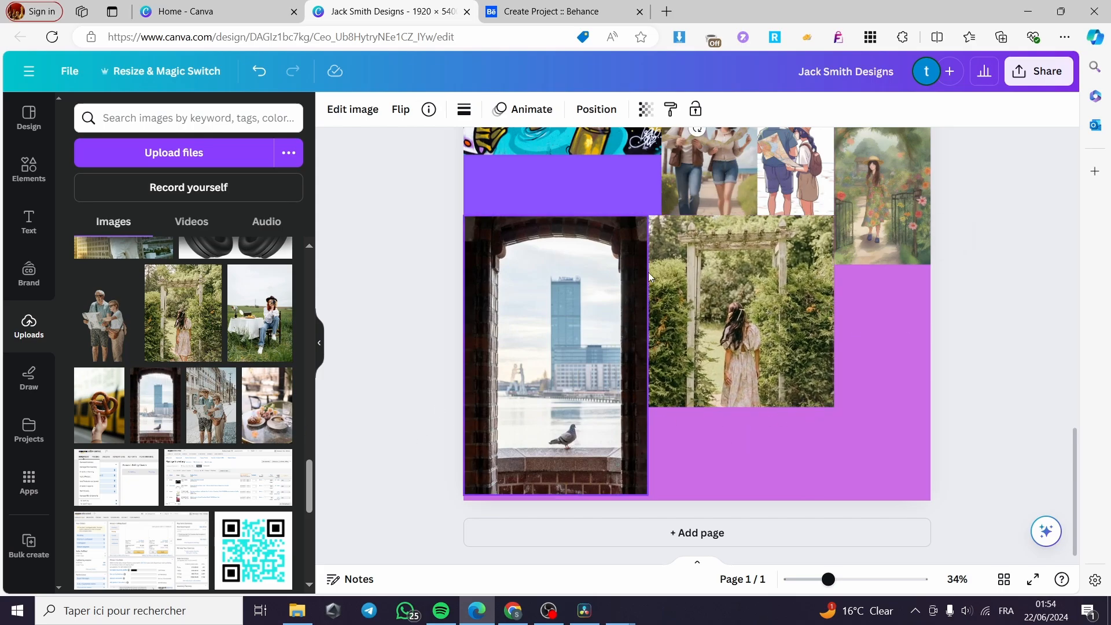
scroll(647, 221, up, 4)
drag(700, 219, 696, 409)
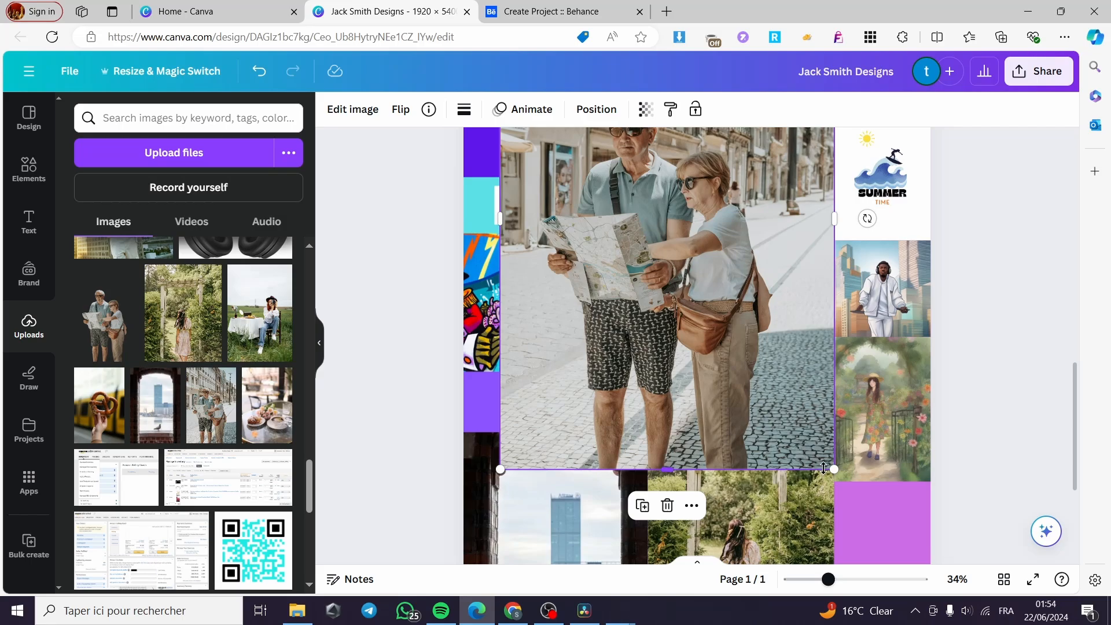
drag(836, 471, 660, 208)
drag(575, 168, 834, 416)
scroll(741, 399, down, 3)
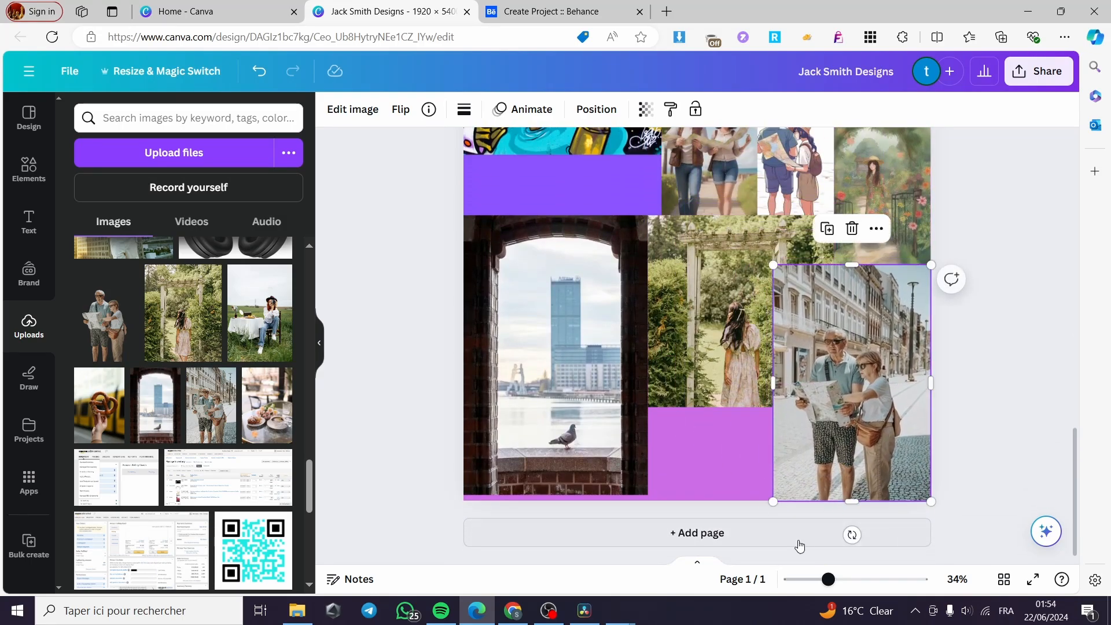
drag(776, 505, 883, 443)
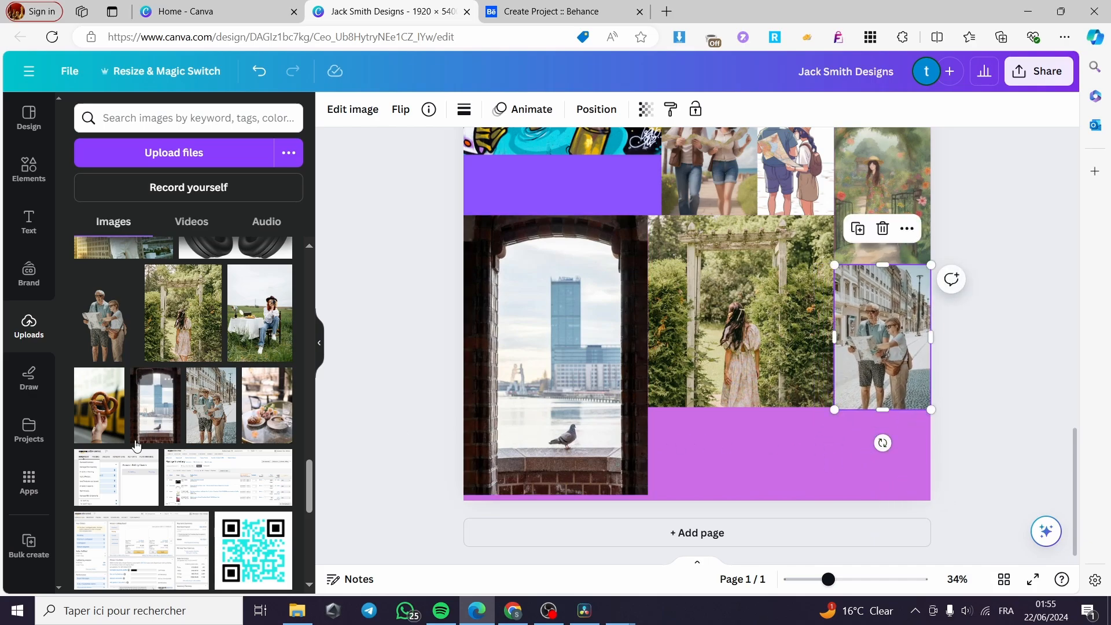
scroll(186, 453, down, 15)
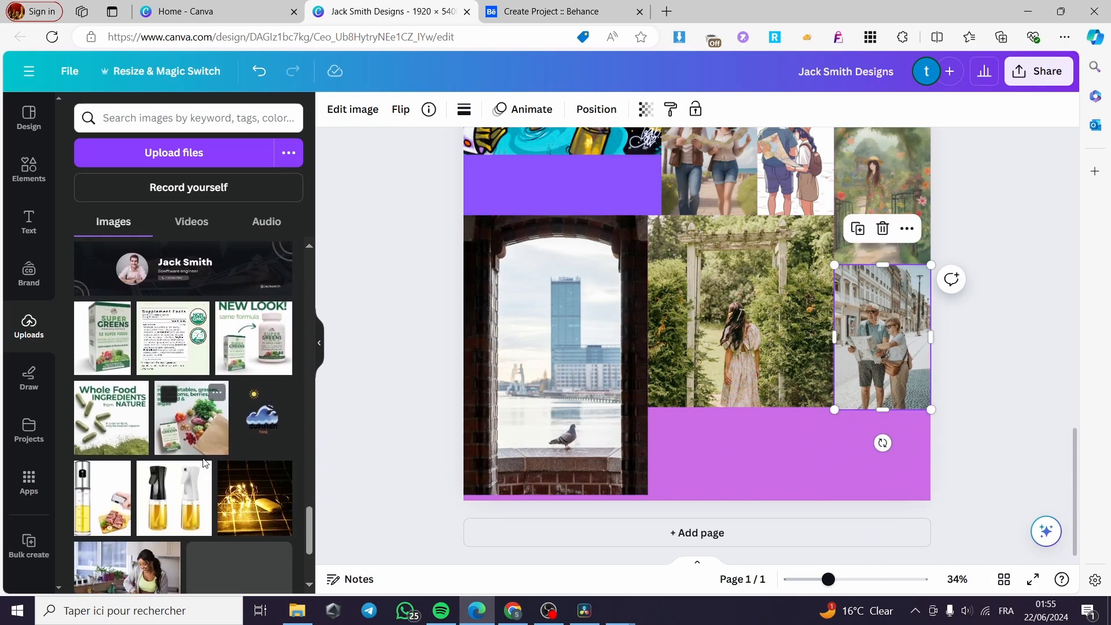
Add the kitchen-woman photo, shrink it and move it into the bottom-right purple area
scroll(213, 457, up, 5)
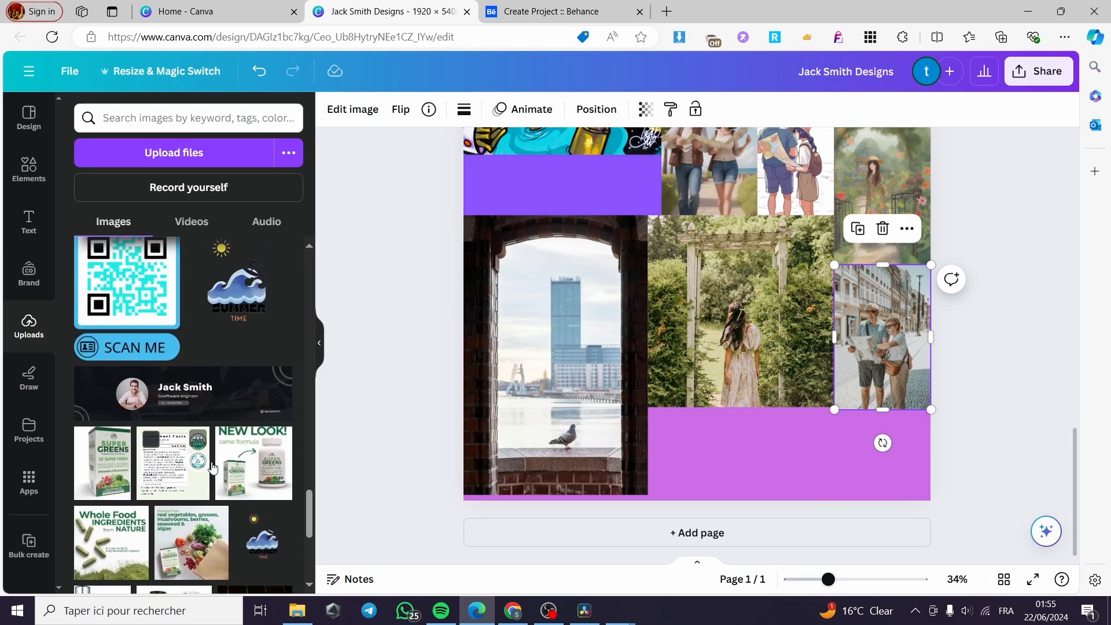
scroll(153, 507, down, 5)
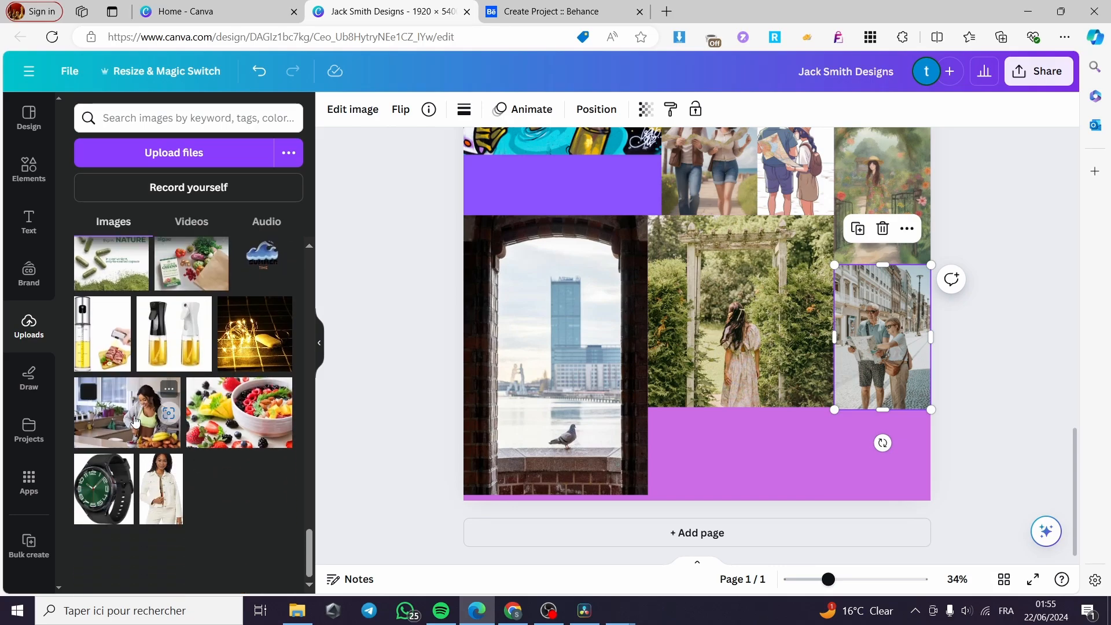
click(166, 411)
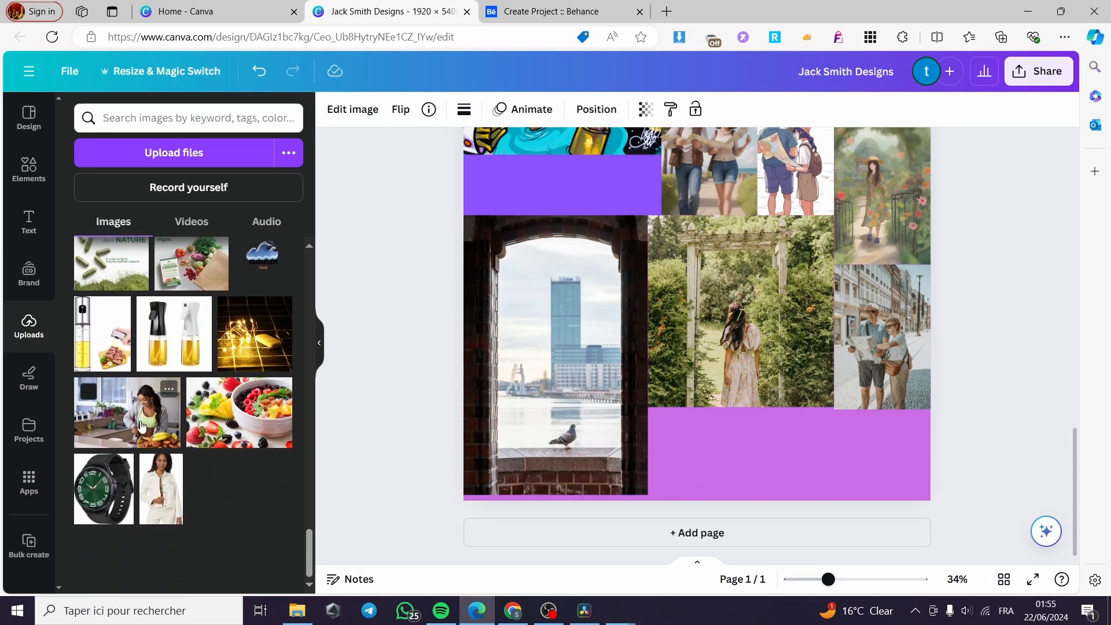
drag(181, 428, 605, 240)
drag(809, 418, 594, 266)
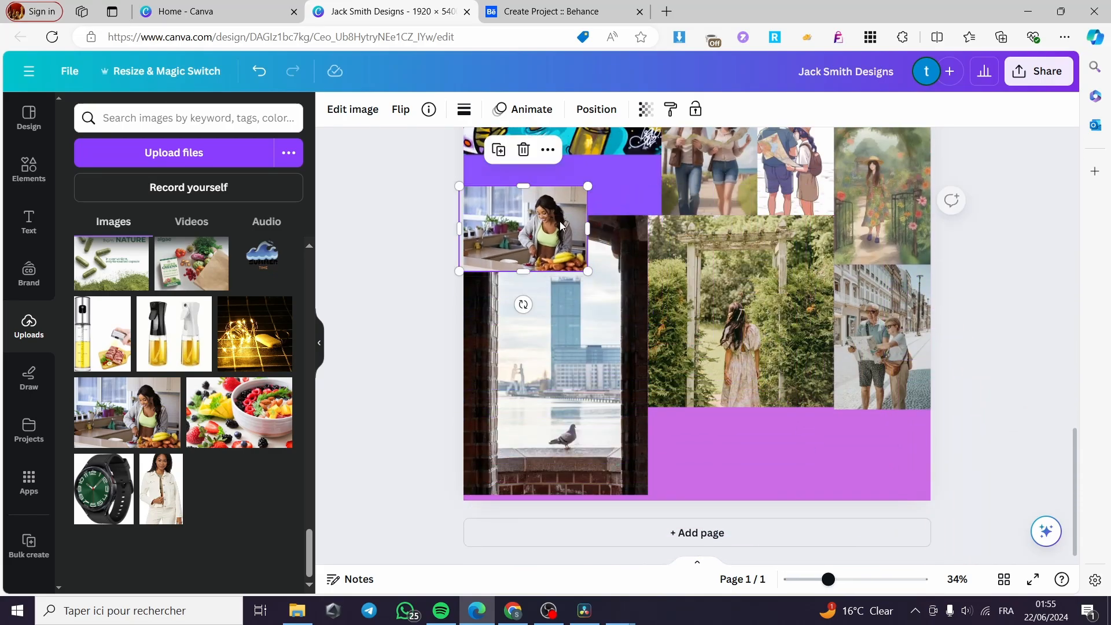
drag(549, 229, 890, 453)
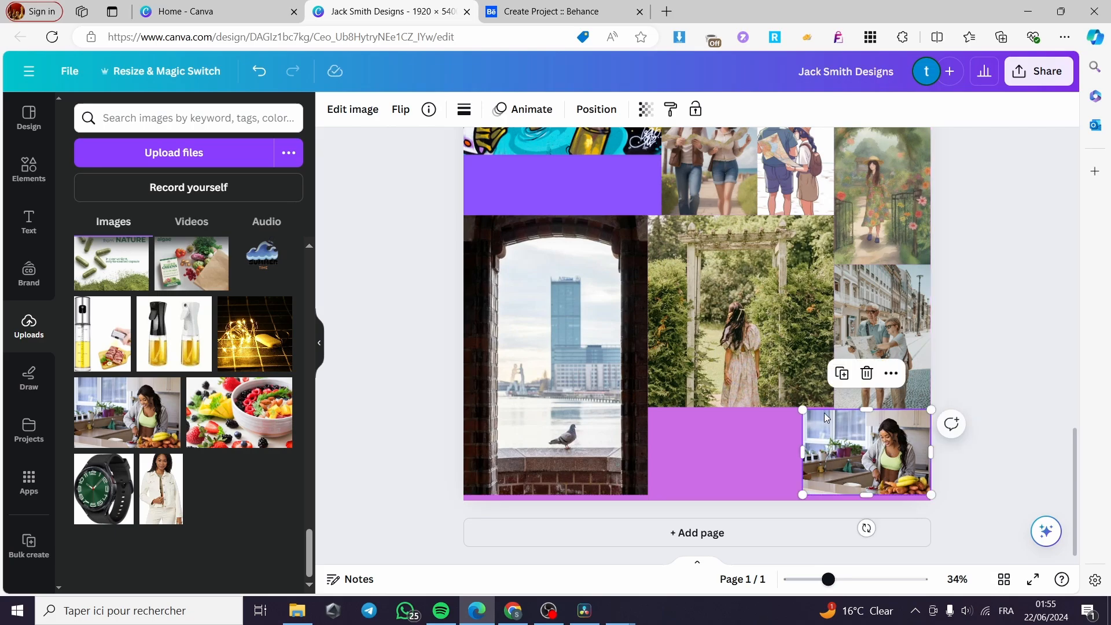
Stretch the garden photo down and widen the kitchen photo leftward to fill the gap
click(770, 404)
drag(744, 410, 744, 413)
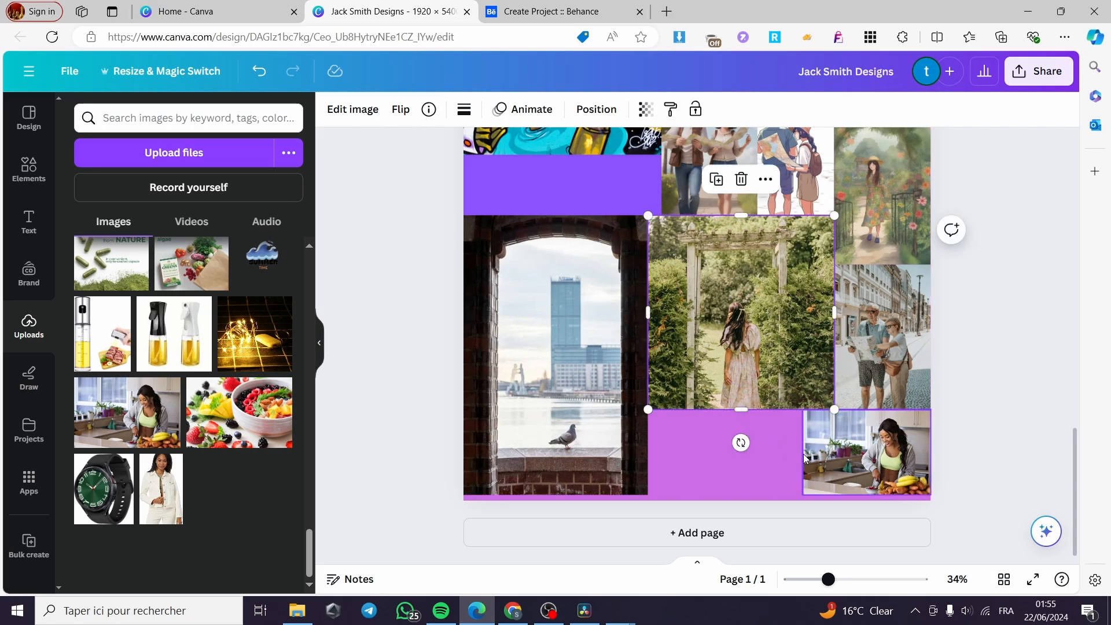
click(809, 456)
drag(803, 453, 648, 465)
click(990, 446)
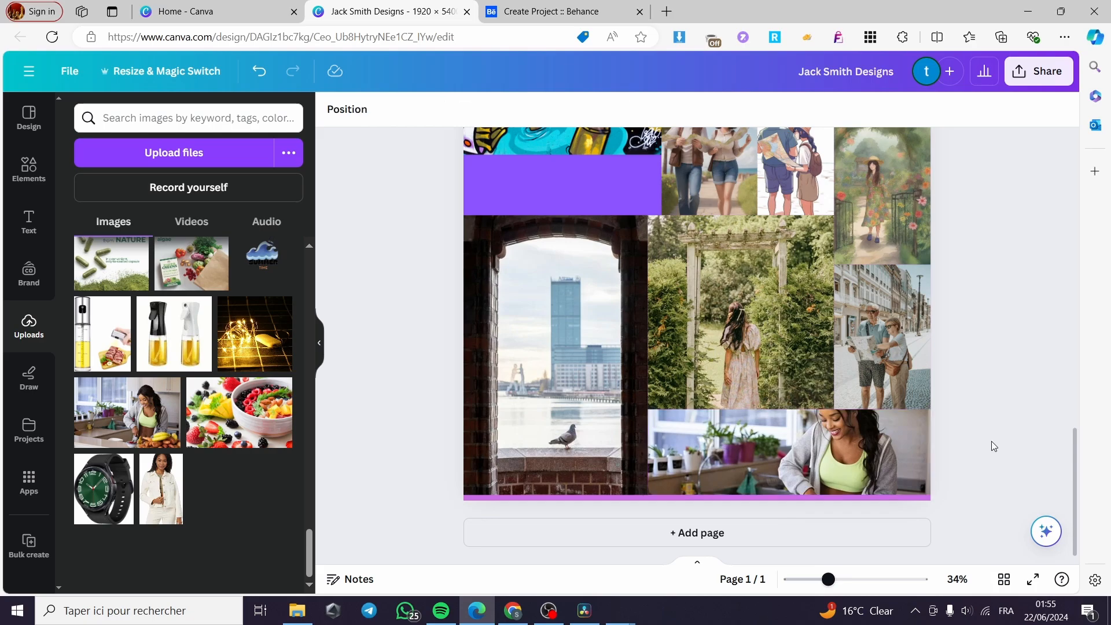
scroll(734, 442, up, 10)
scroll(734, 441, up, 5)
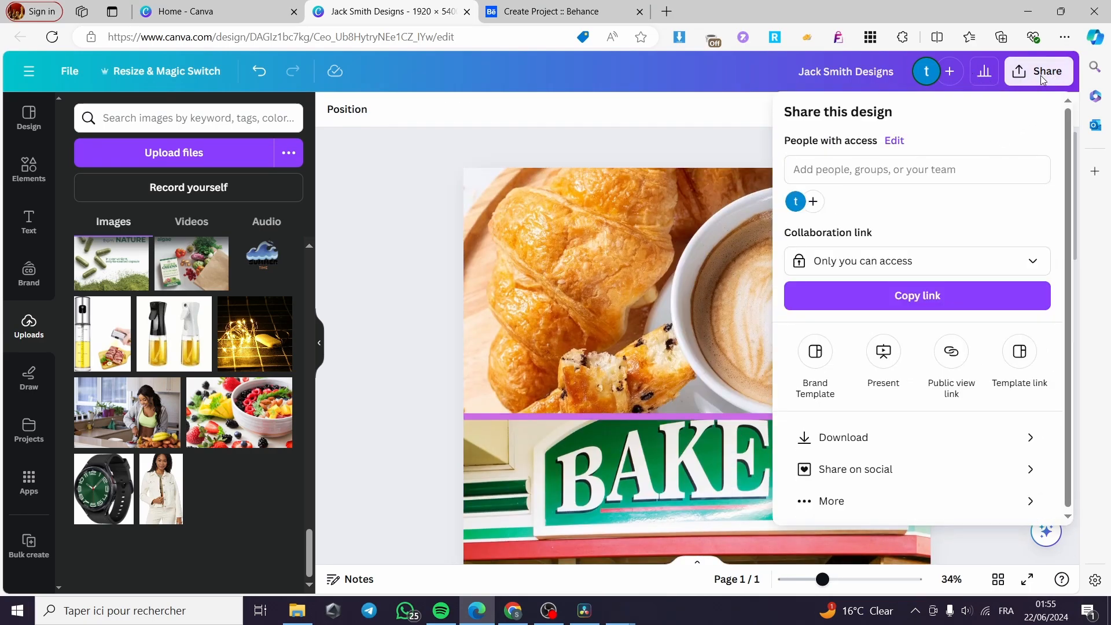
Download the Jack Smith Designs collage as a PNG file and check the downloads list
click(888, 436)
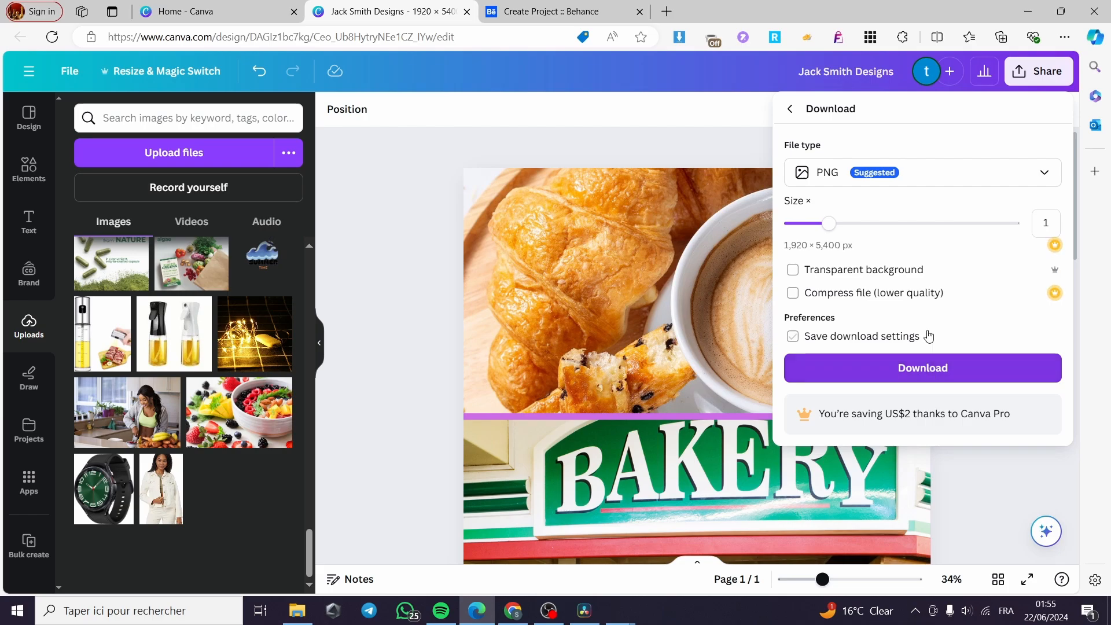
click(896, 367)
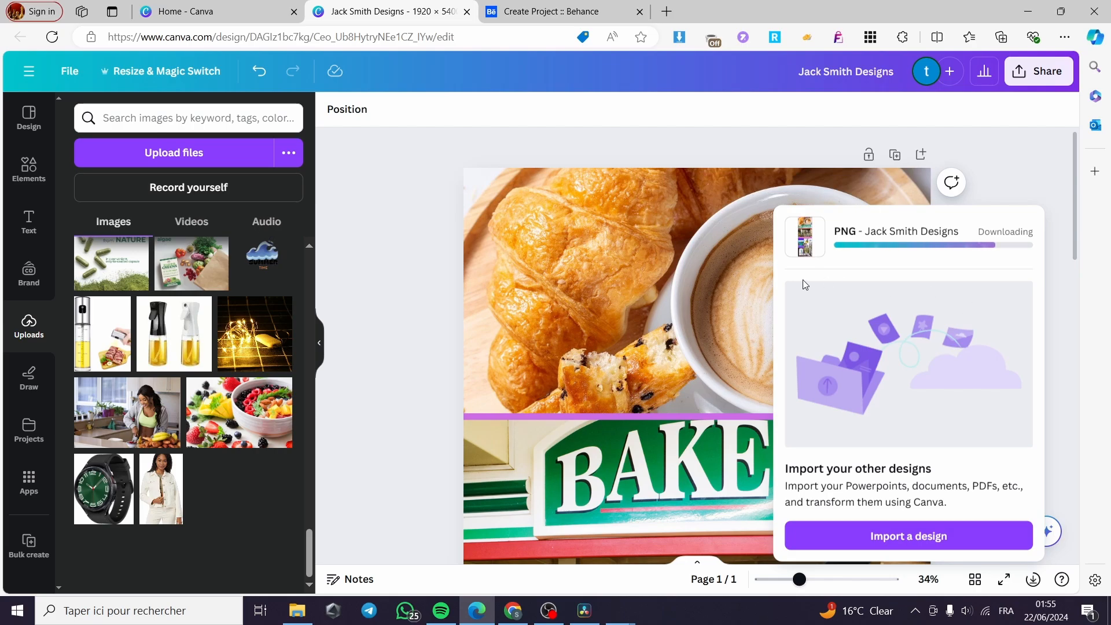
scroll(675, 348, down, 5)
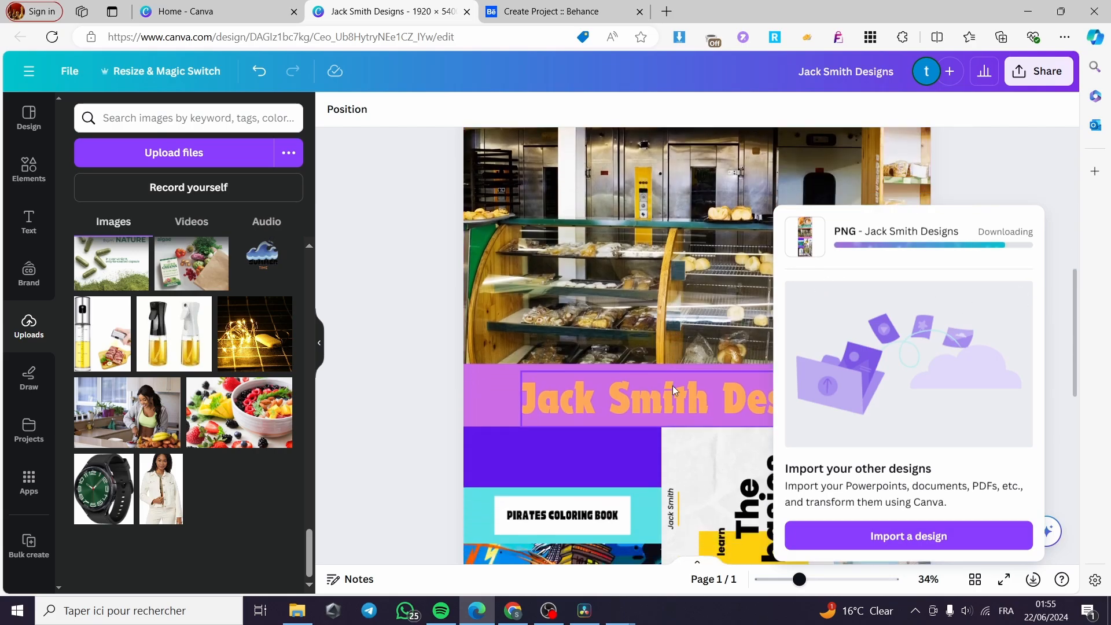
scroll(664, 320, down, 7)
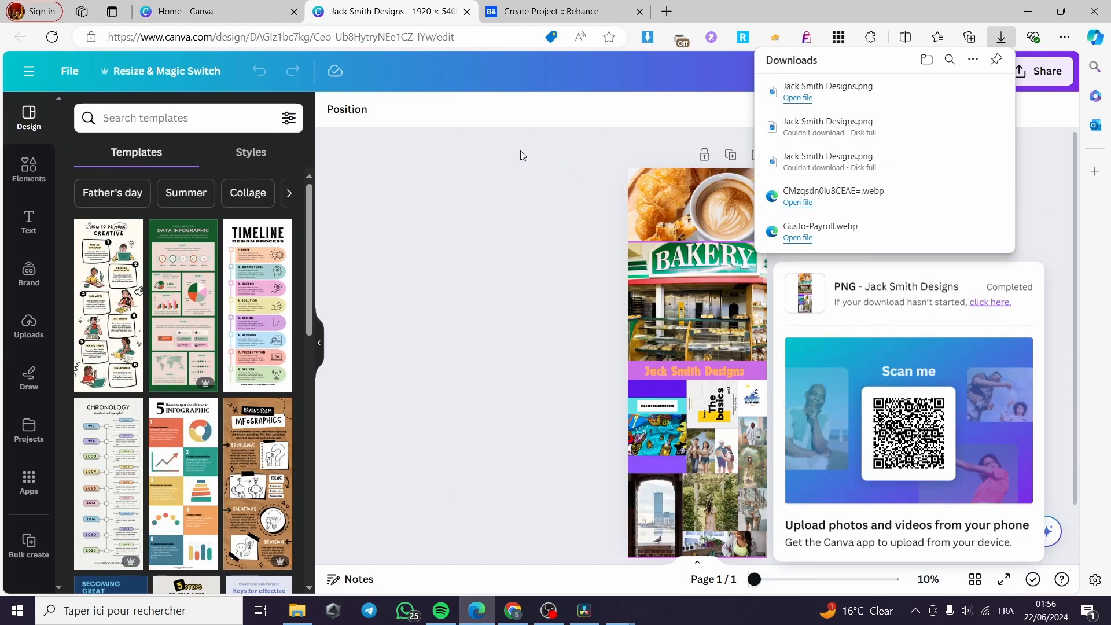
Upload the Jack Smith Designs image from SSD (D:) > Downloads into the Behance project
click(544, 8)
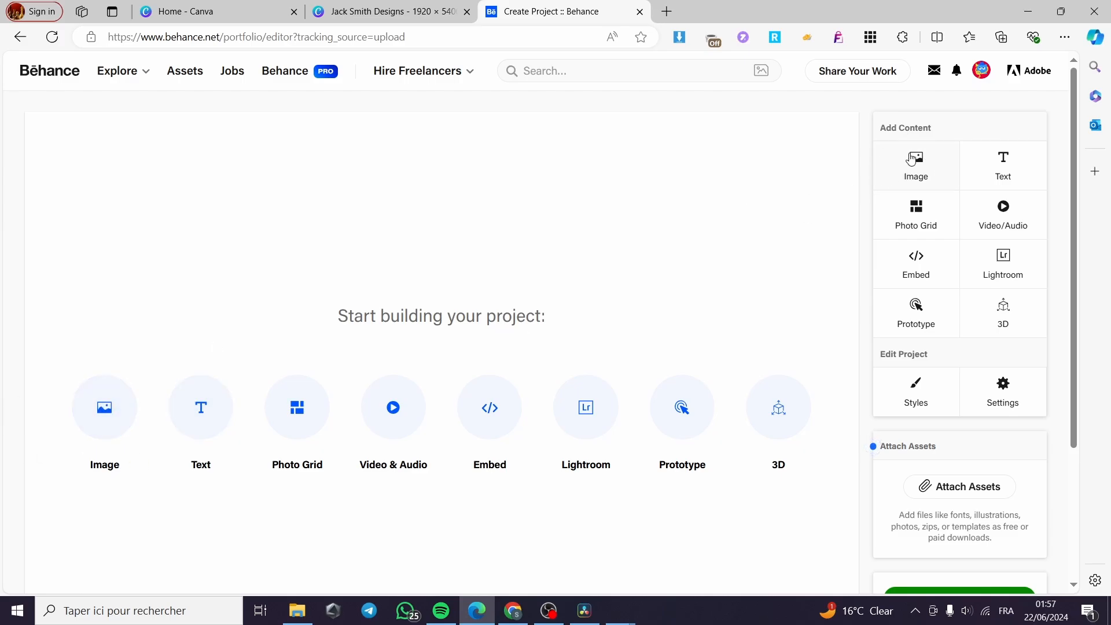
click(106, 422)
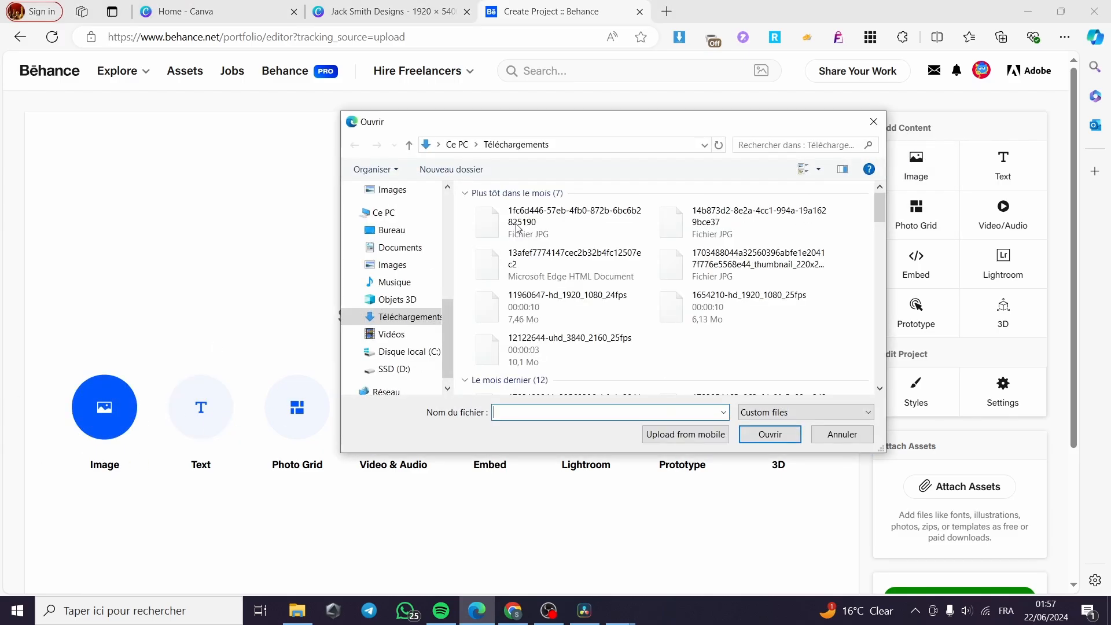
click(393, 369)
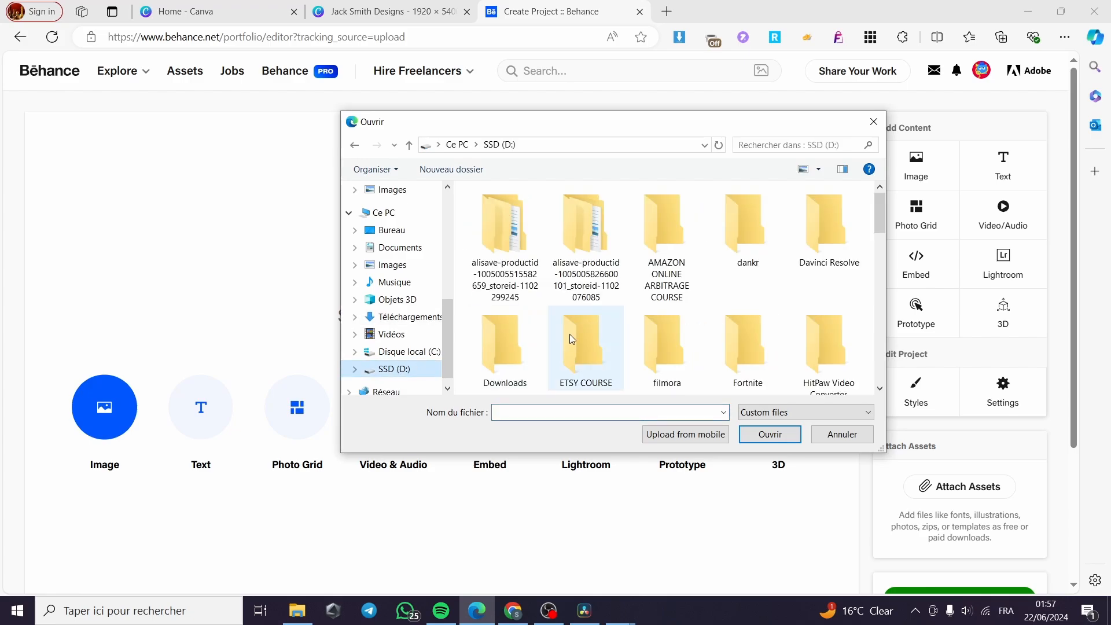
scroll(569, 335, down, 5)
scroll(629, 344, up, 5)
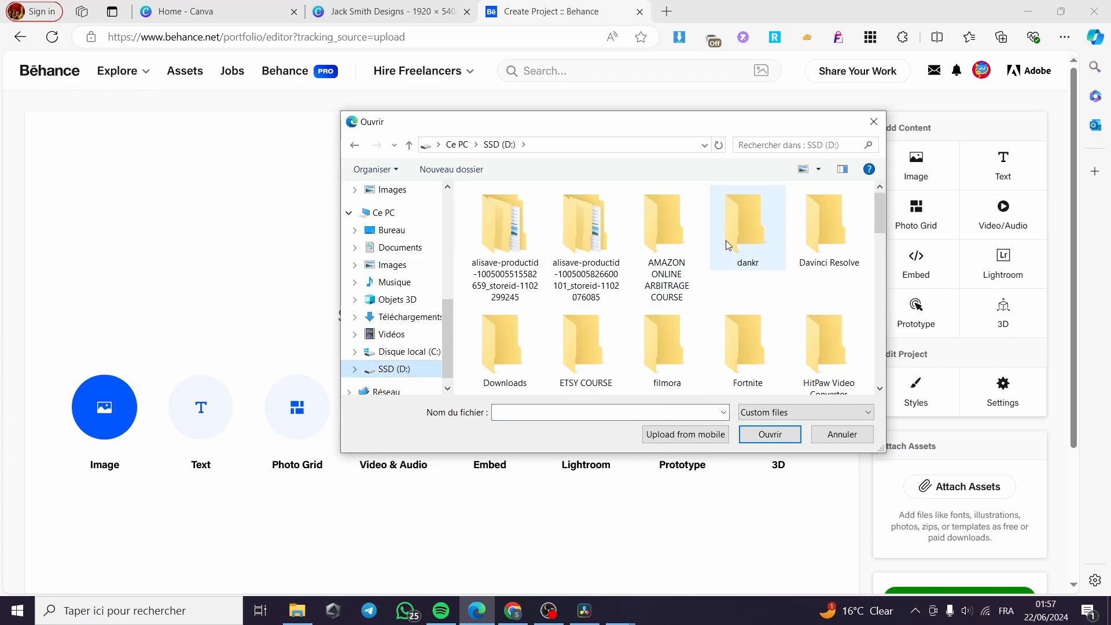
scroll(809, 313, down, 2)
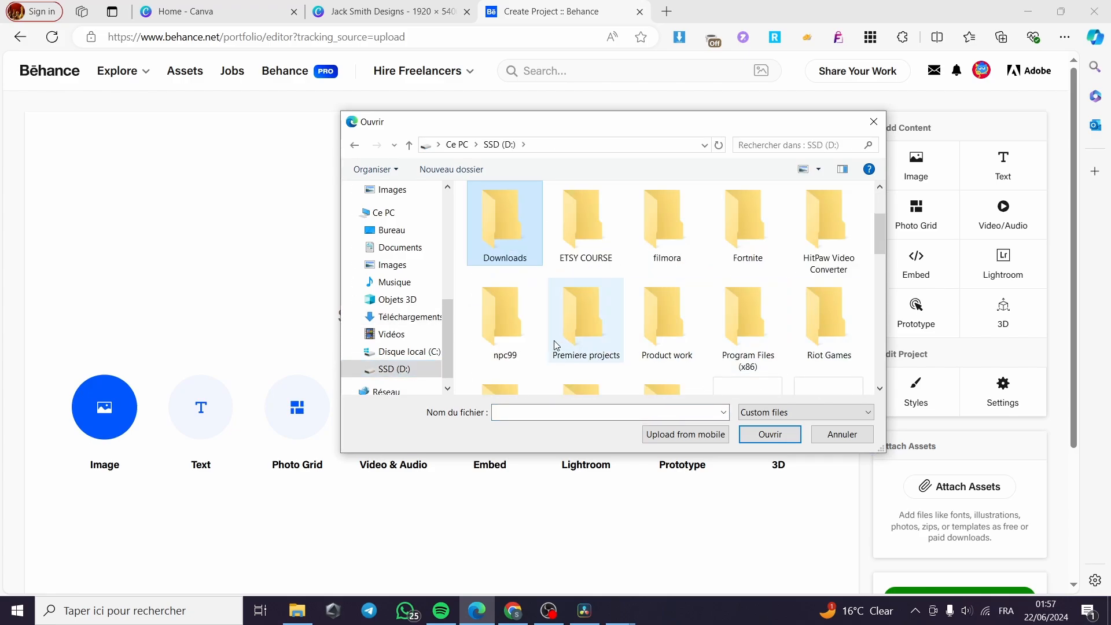
double_click(516, 234)
click(493, 227)
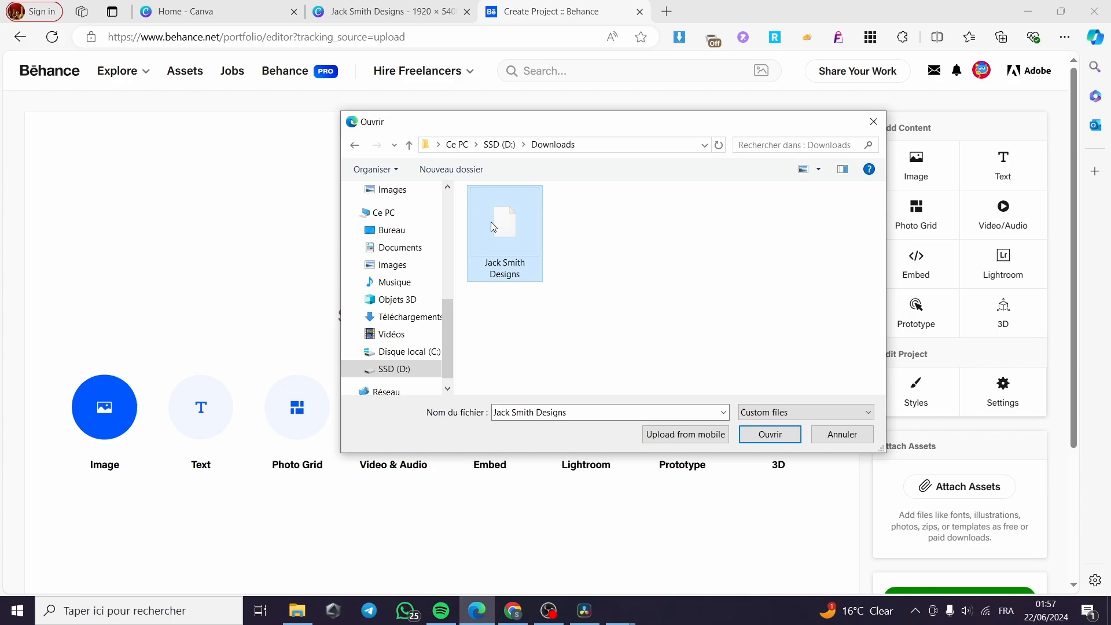
click(770, 433)
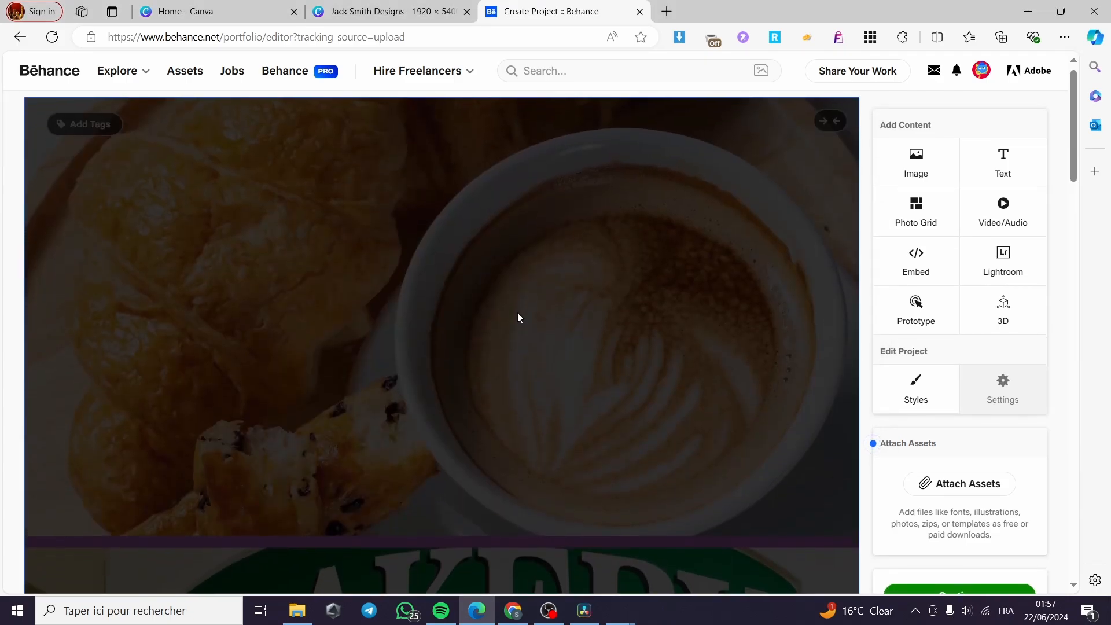
Scroll through the uploaded collage in Behance, then return to the Canva Jack Smith Designs tab
scroll(523, 302, down, 1)
scroll(524, 302, up, 4)
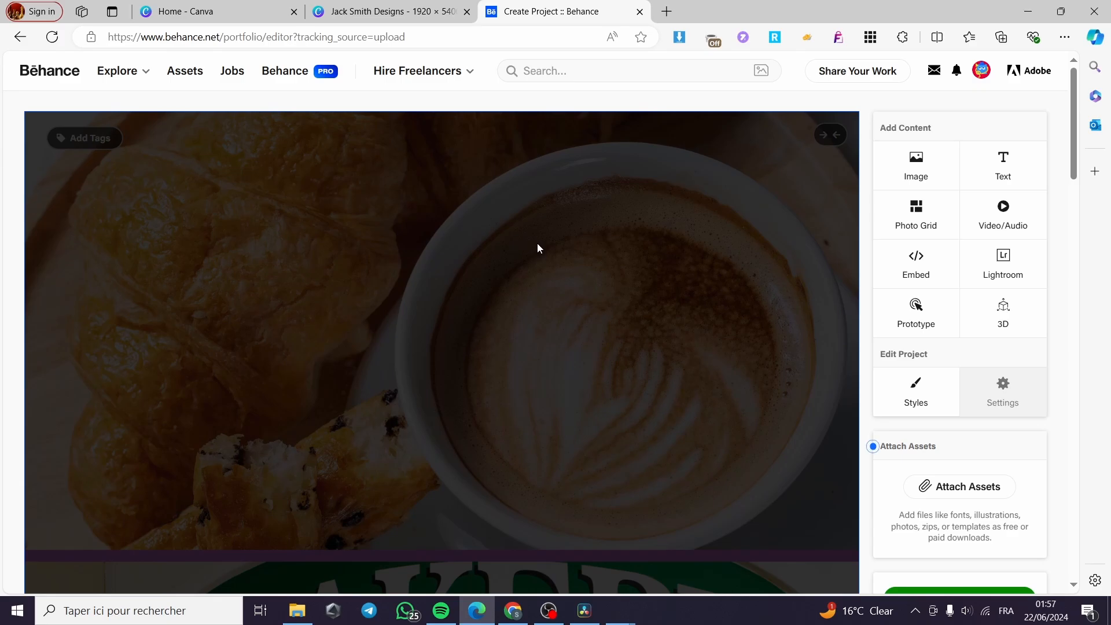
scroll(544, 238, down, 10)
scroll(544, 239, down, 15)
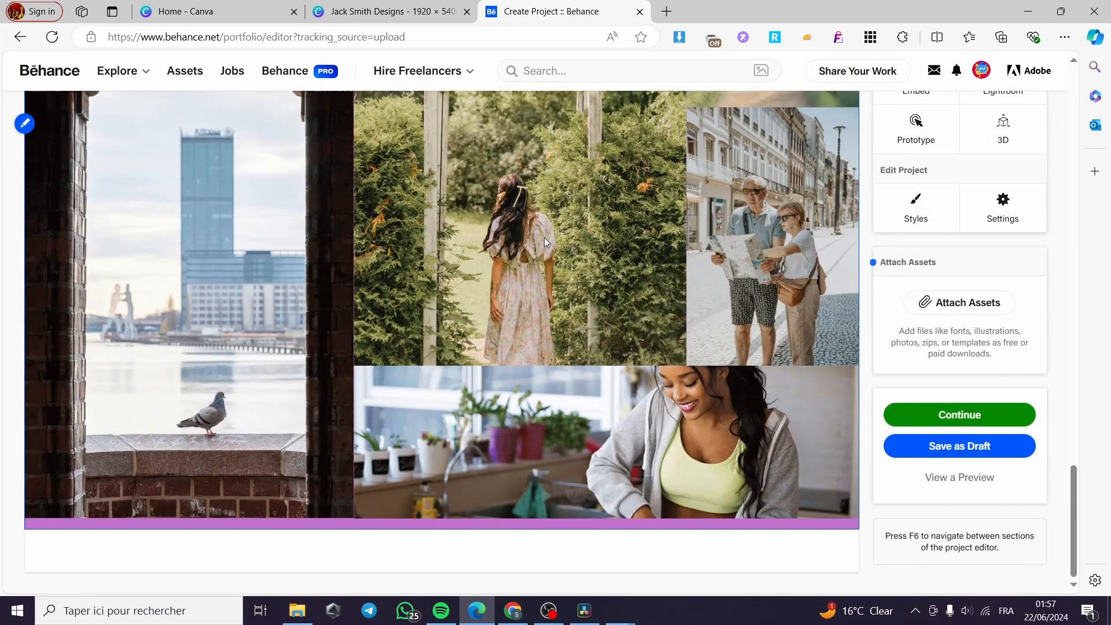
scroll(547, 298, up, 10)
scroll(547, 298, up, 10)
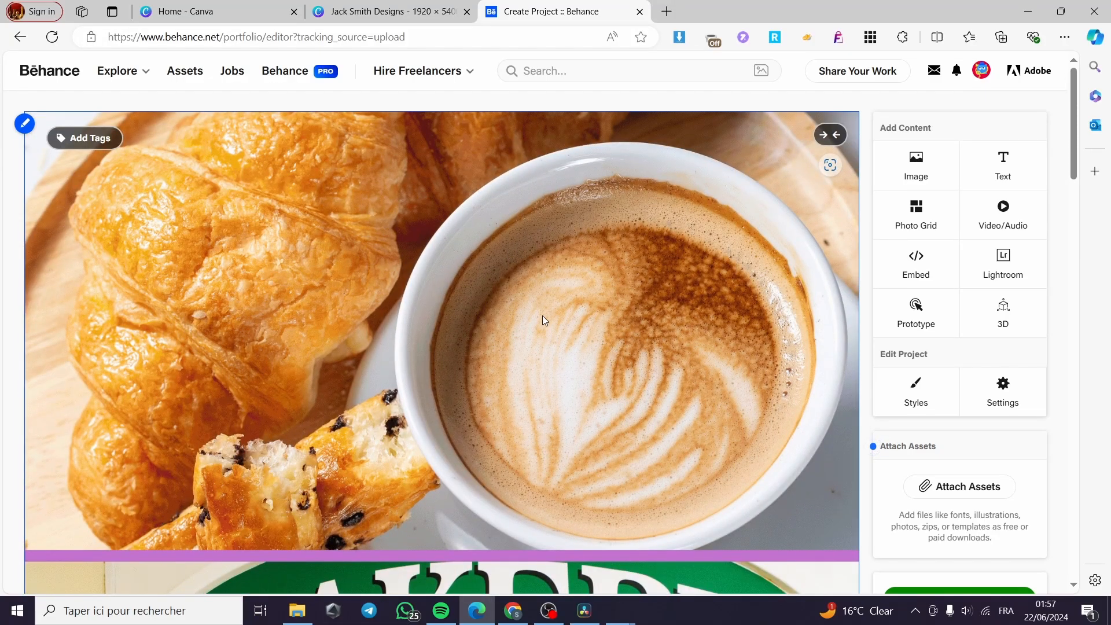
click(389, 11)
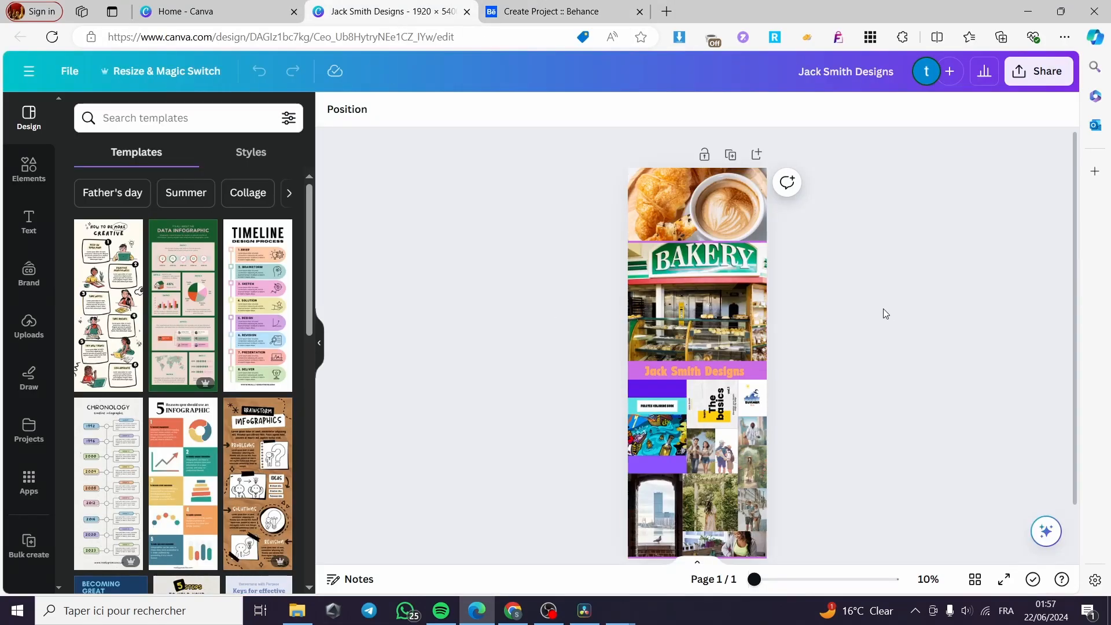
scroll(839, 347, down, 2)
scroll(822, 307, up, 2)
click(149, 69)
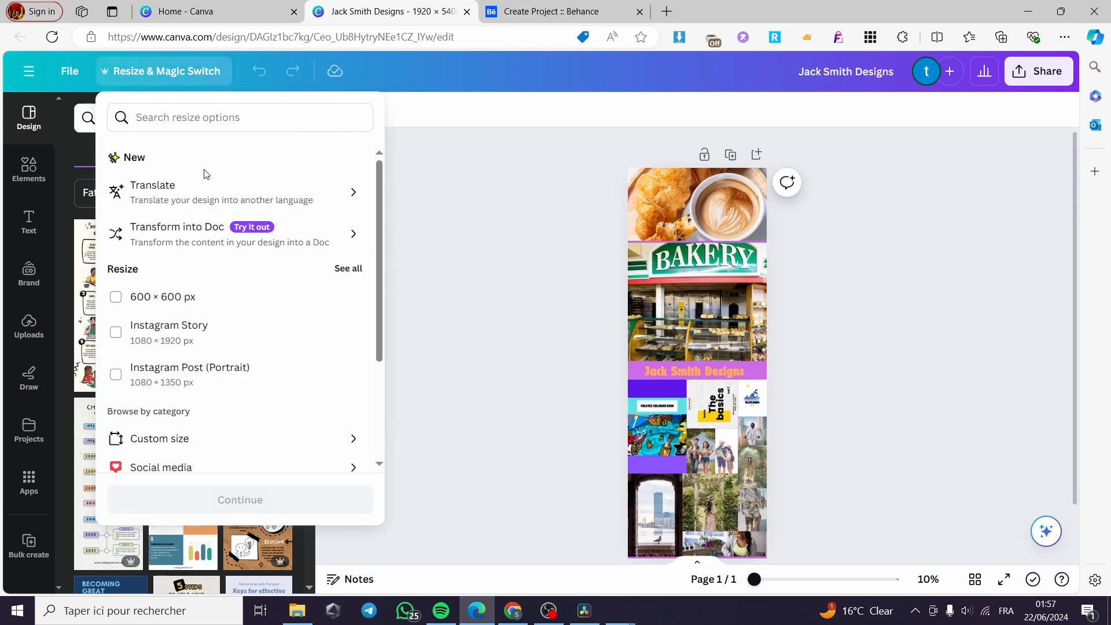
click(194, 444)
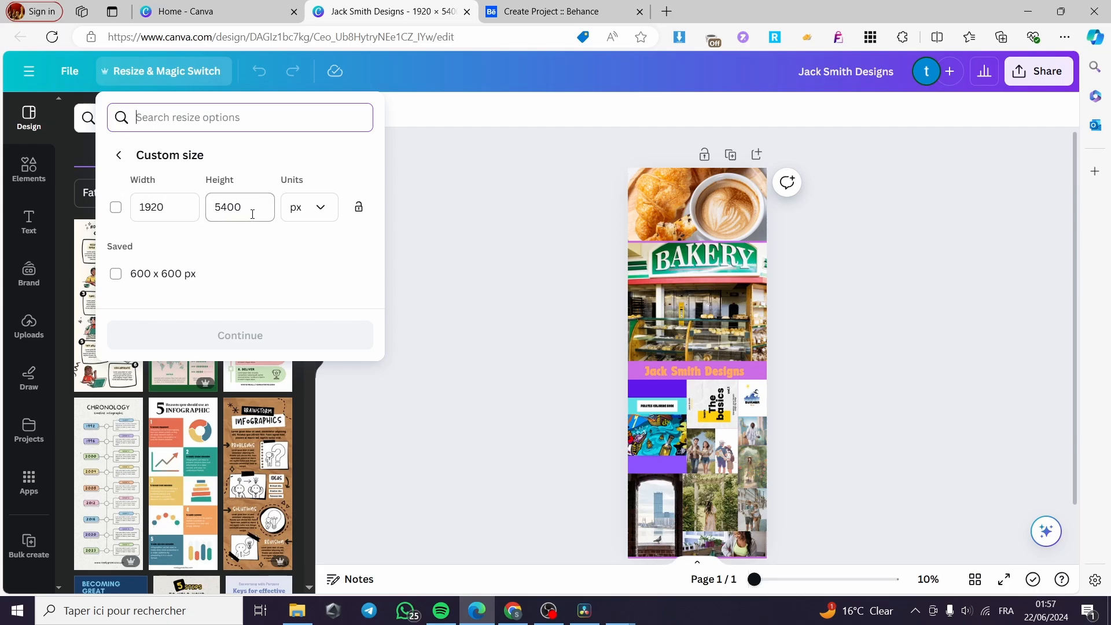
drag(251, 214, 209, 215)
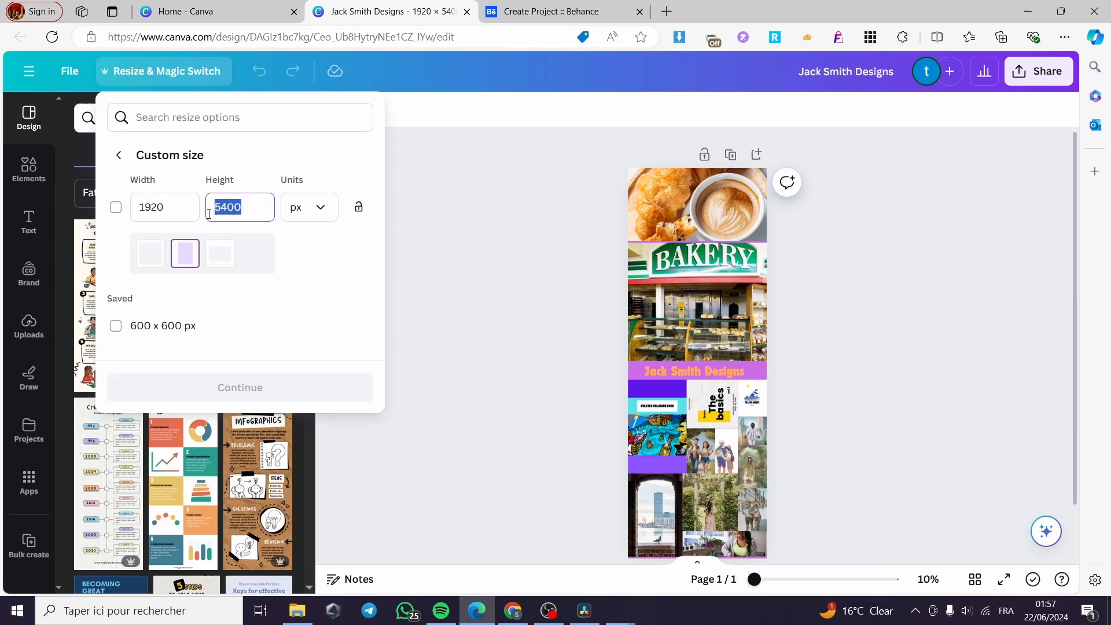
click(258, 208)
drag(242, 210, 202, 216)
text(1)
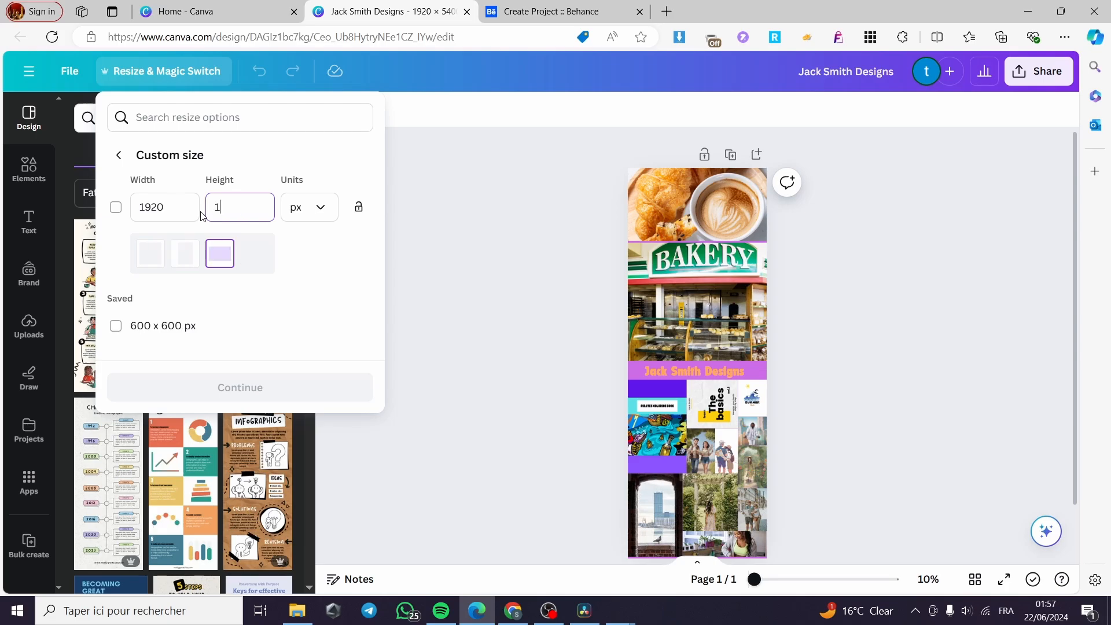
text(0800)
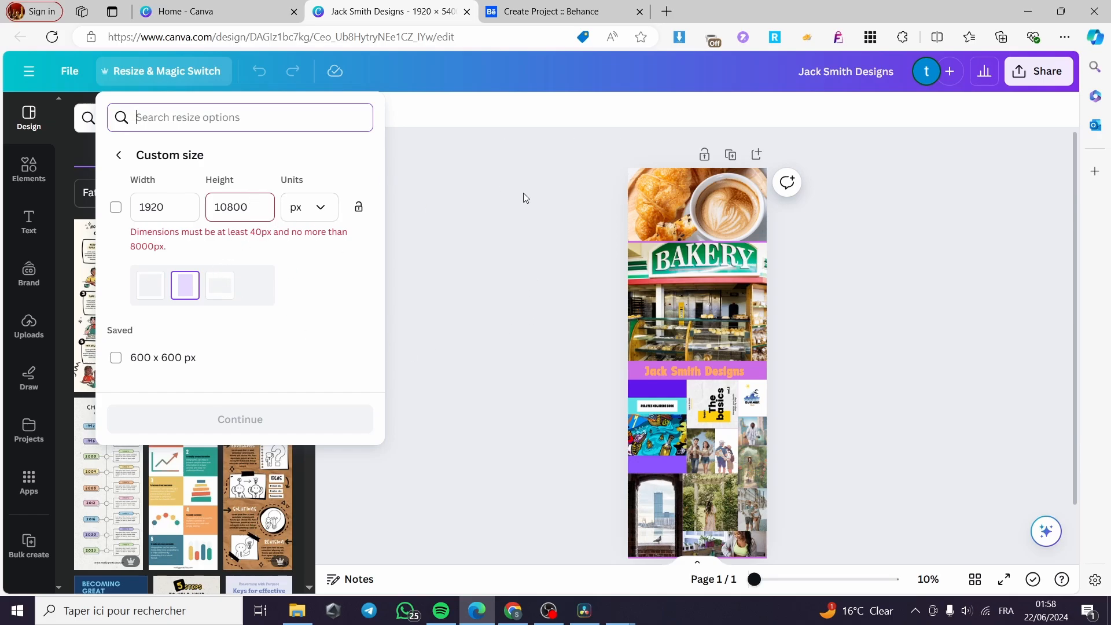
click(477, 332)
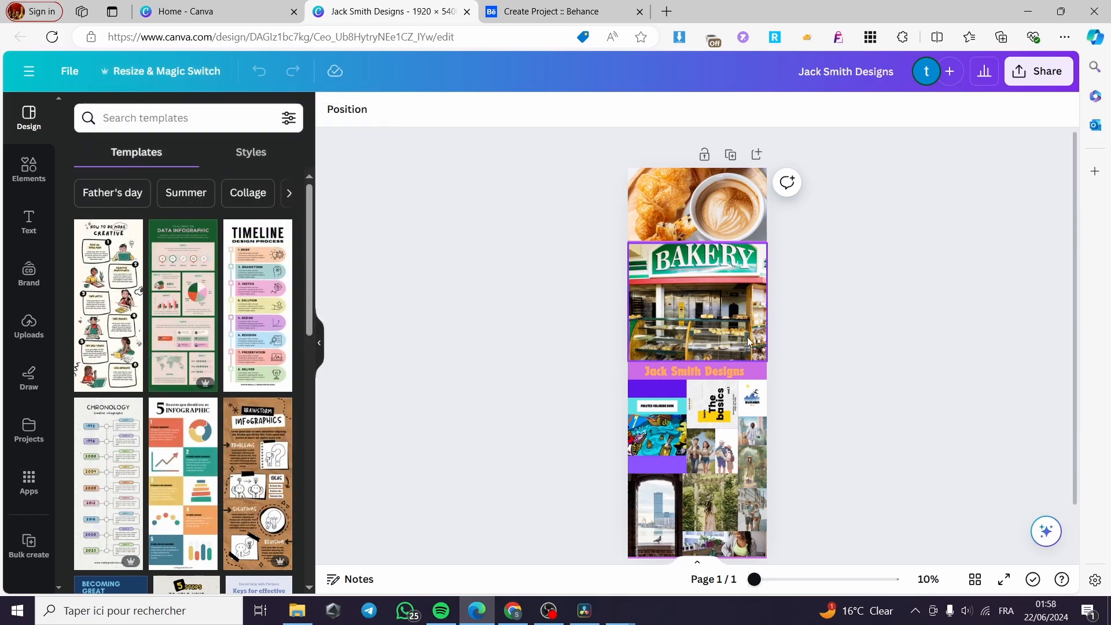
Create a resized copy of the collage at a custom 1920 × 8000 px size
click(139, 75)
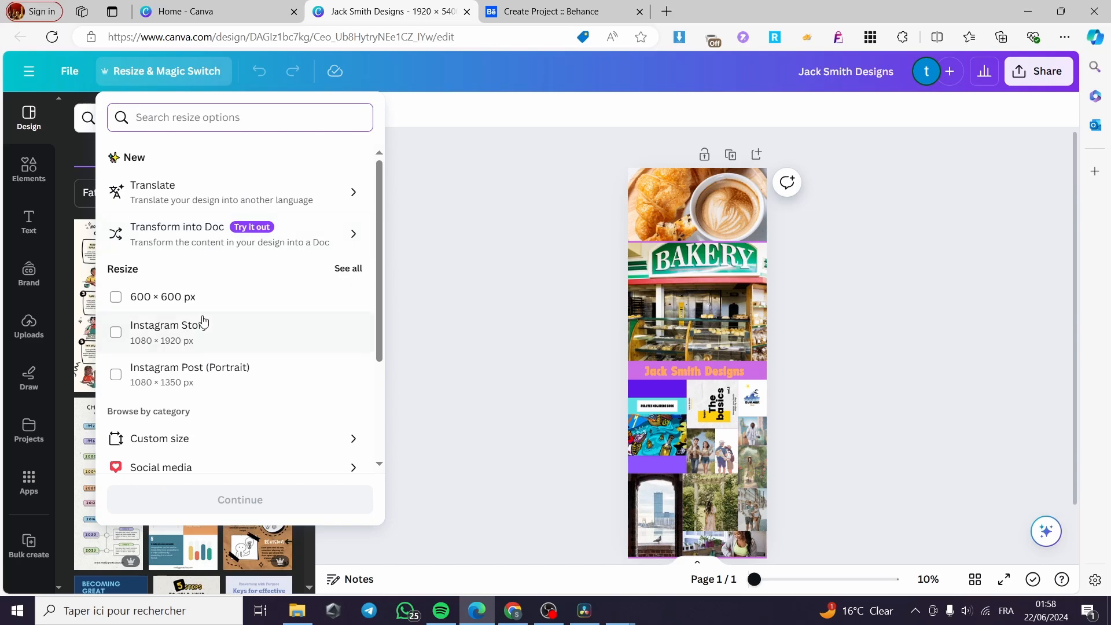
click(174, 441)
click(210, 209)
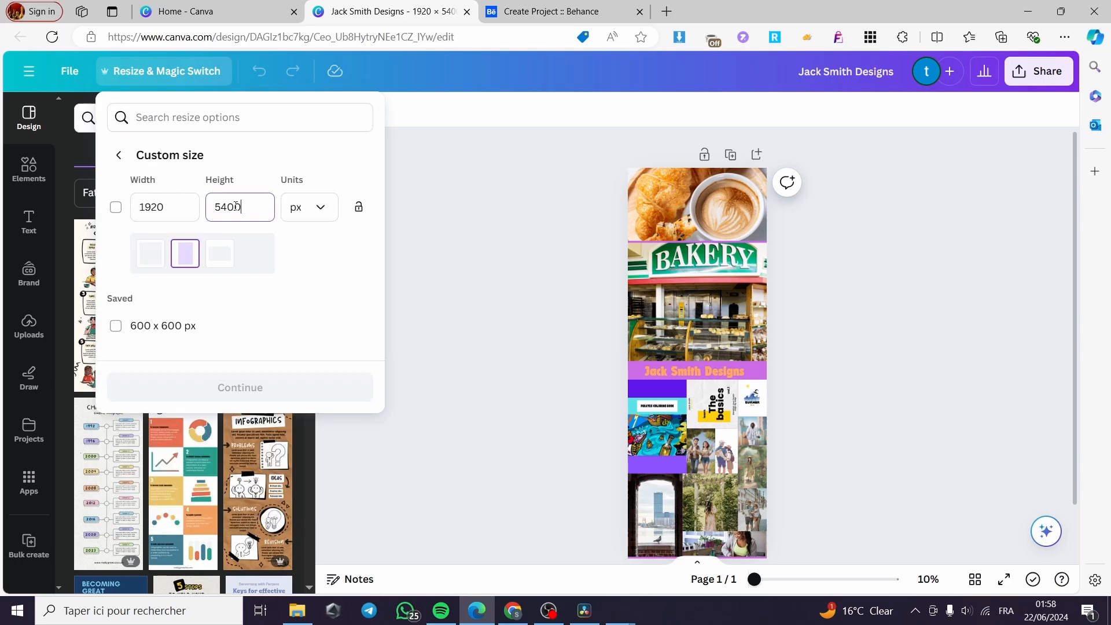
double_click(210, 208)
text(8000)
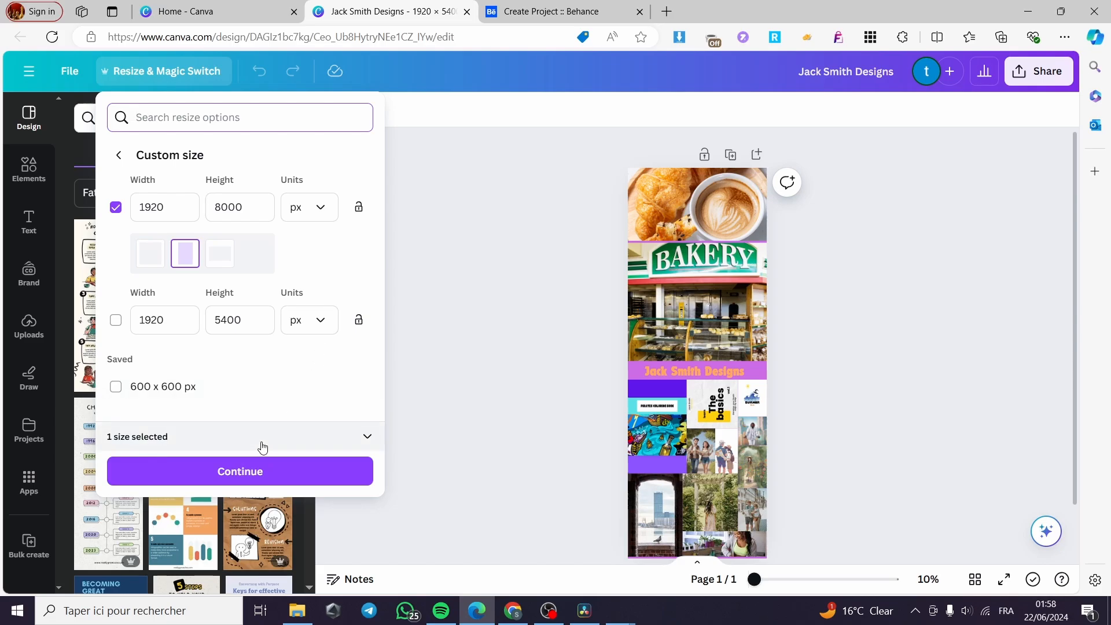
click(251, 472)
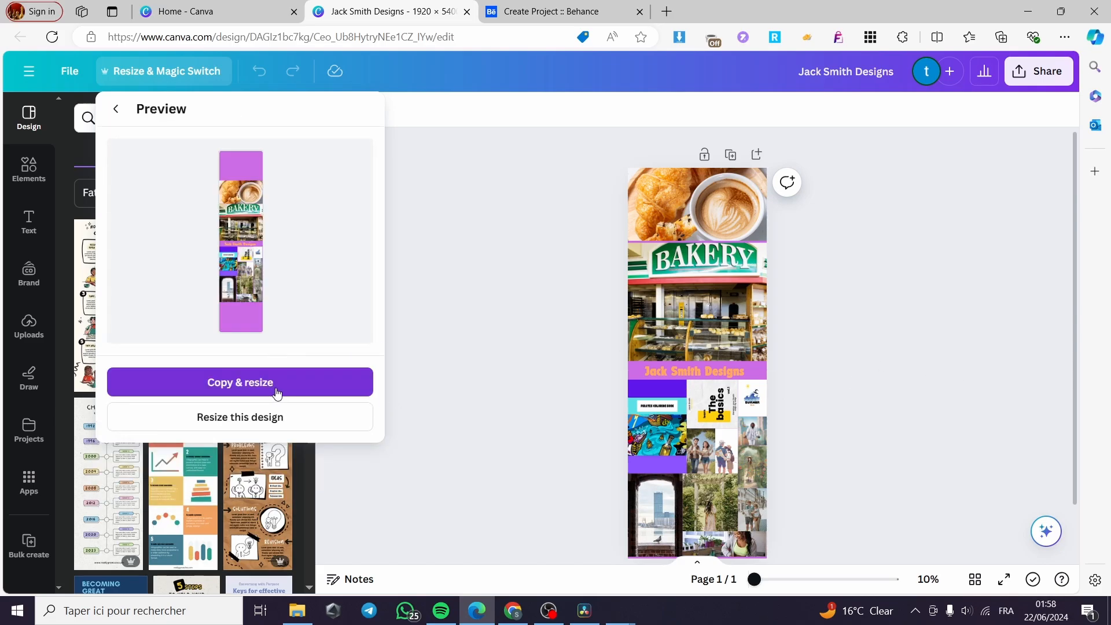
click(271, 387)
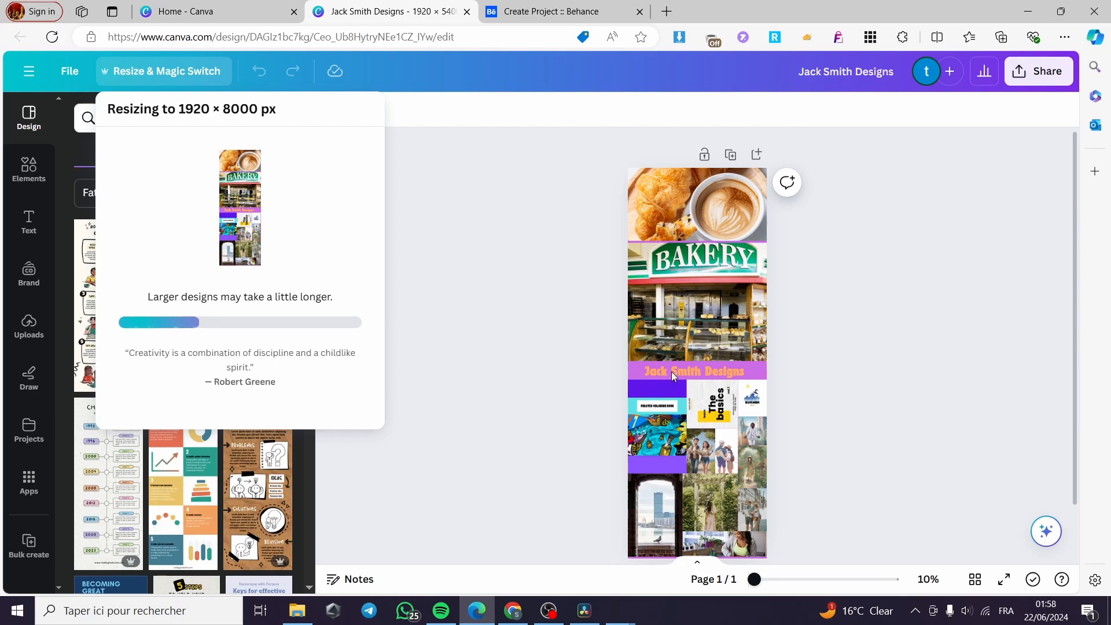
click(458, 171)
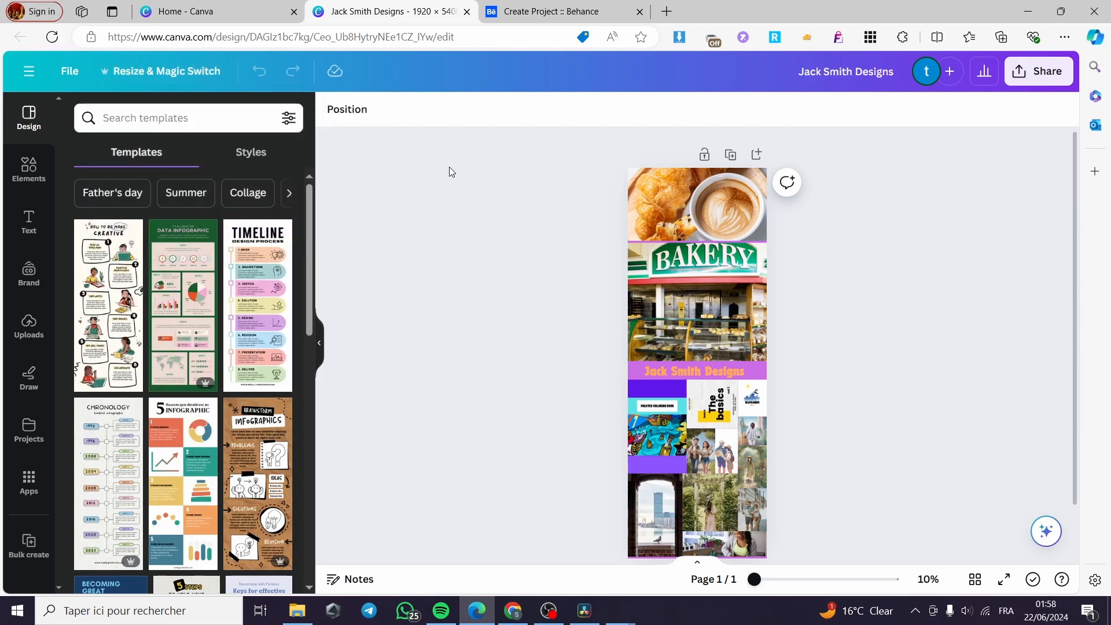
scroll(791, 333, down, 2)
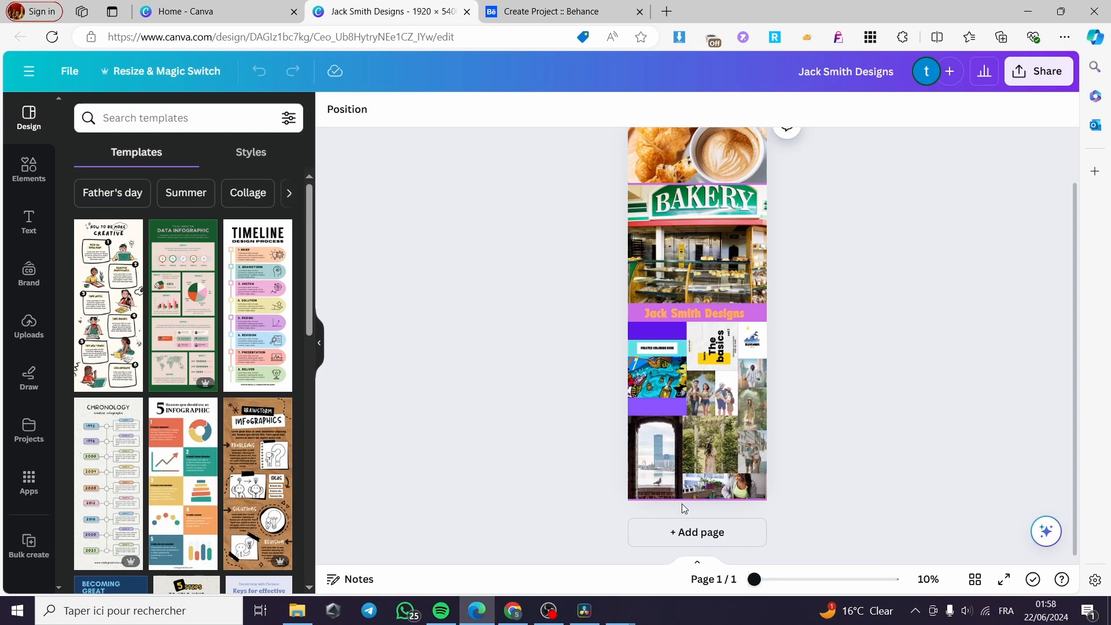
scroll(716, 446, up, 2)
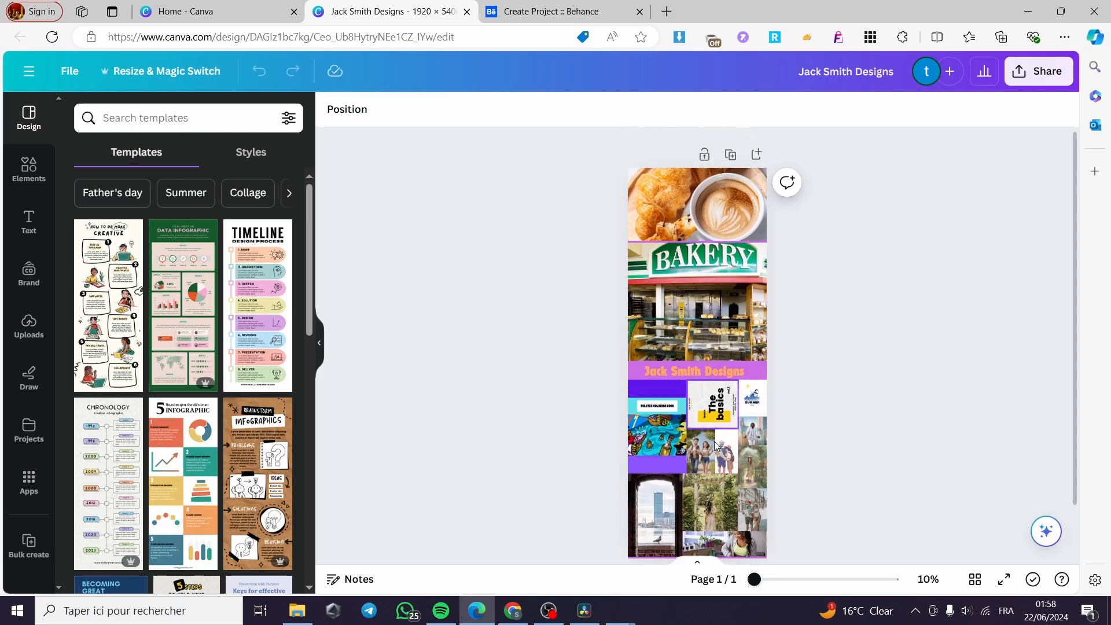
scroll(717, 445, down, 2)
click(550, 12)
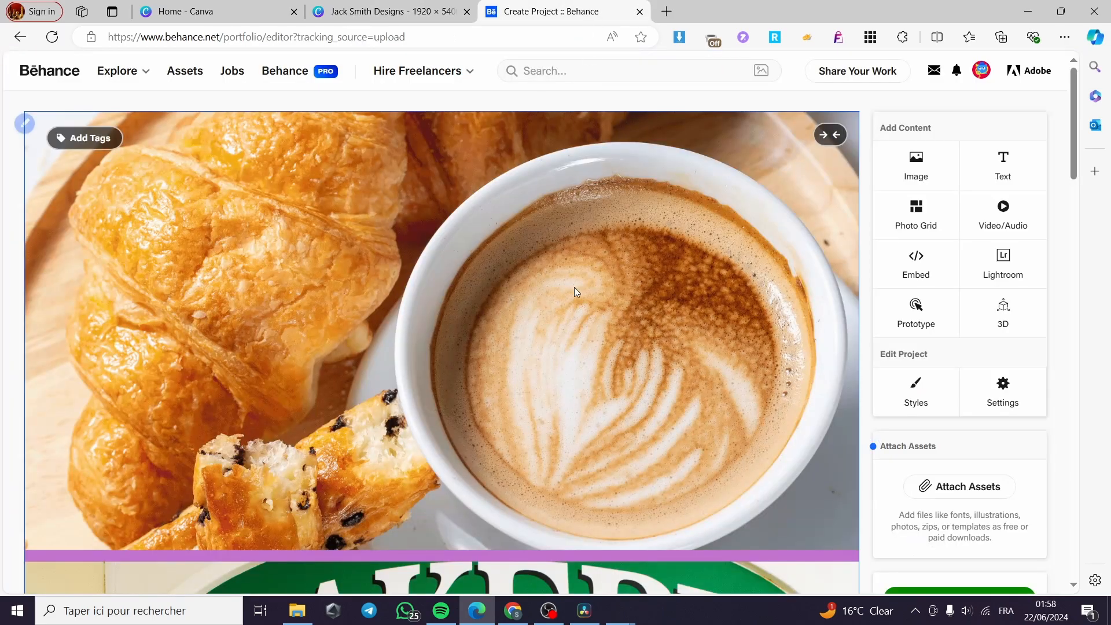
scroll(528, 347, down, 15)
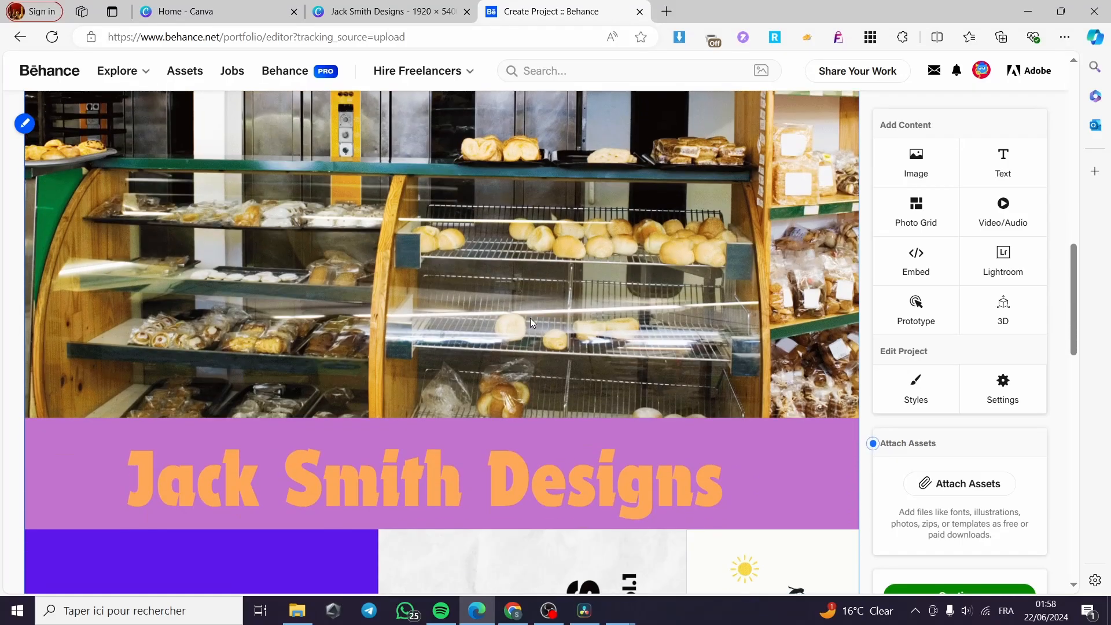
scroll(530, 317, down, 10)
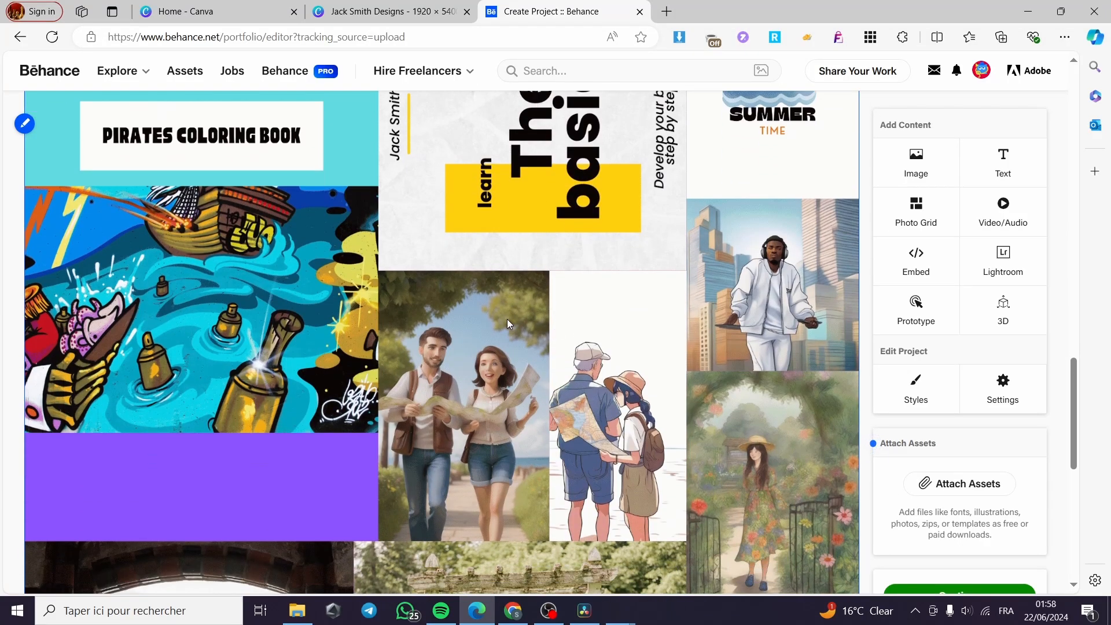
scroll(508, 323, down, 3)
scroll(443, 291, down, 1)
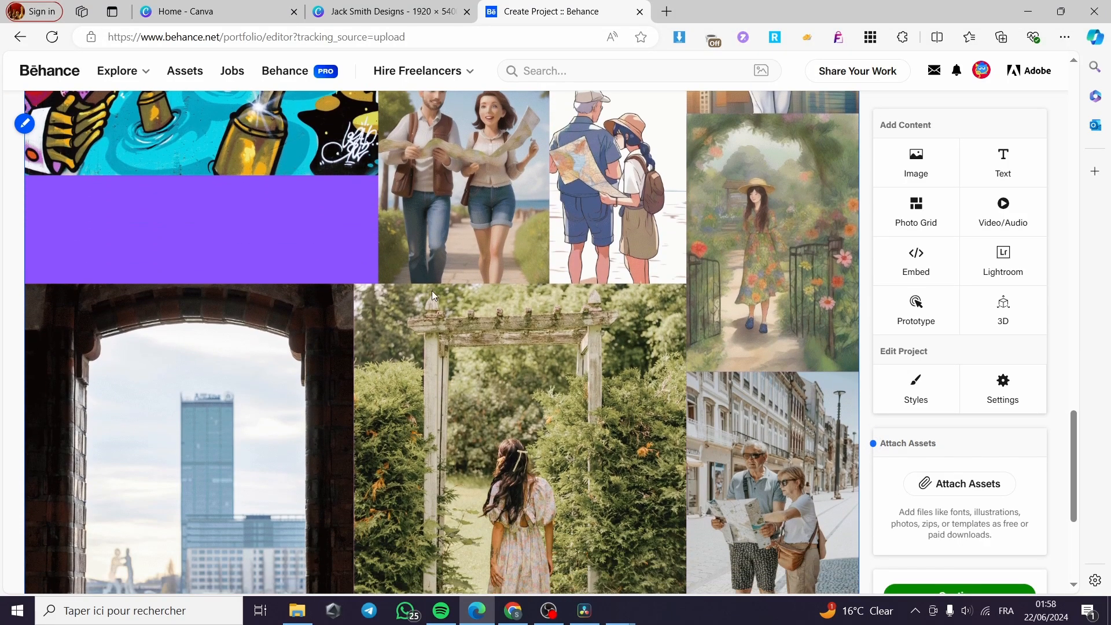
scroll(336, 300, down, 6)
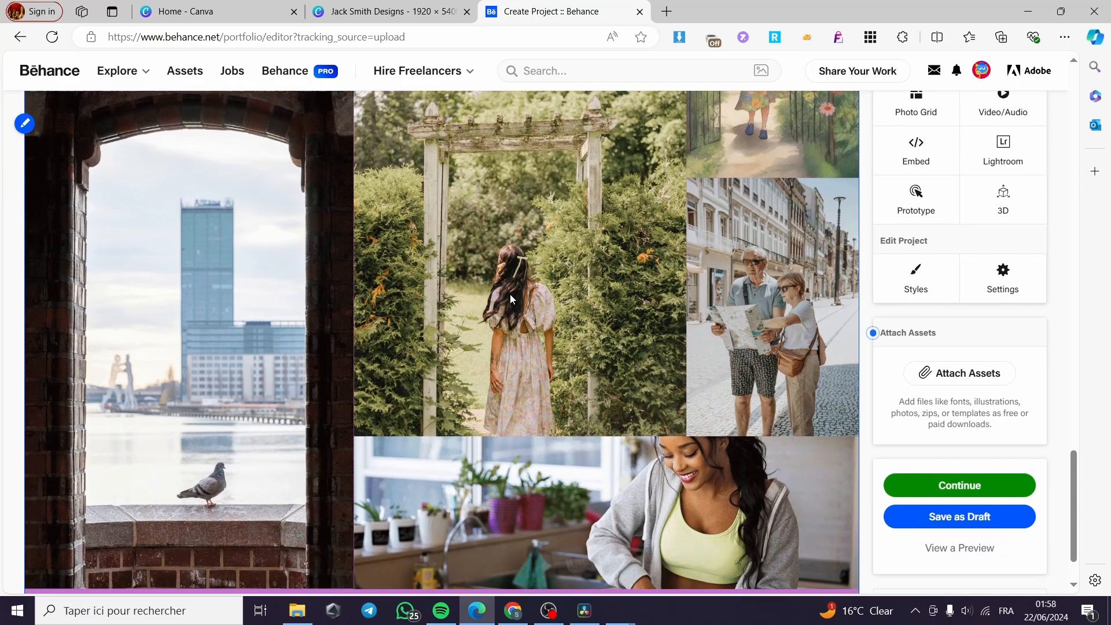
scroll(309, 332, up, 10)
scroll(506, 460, up, 7)
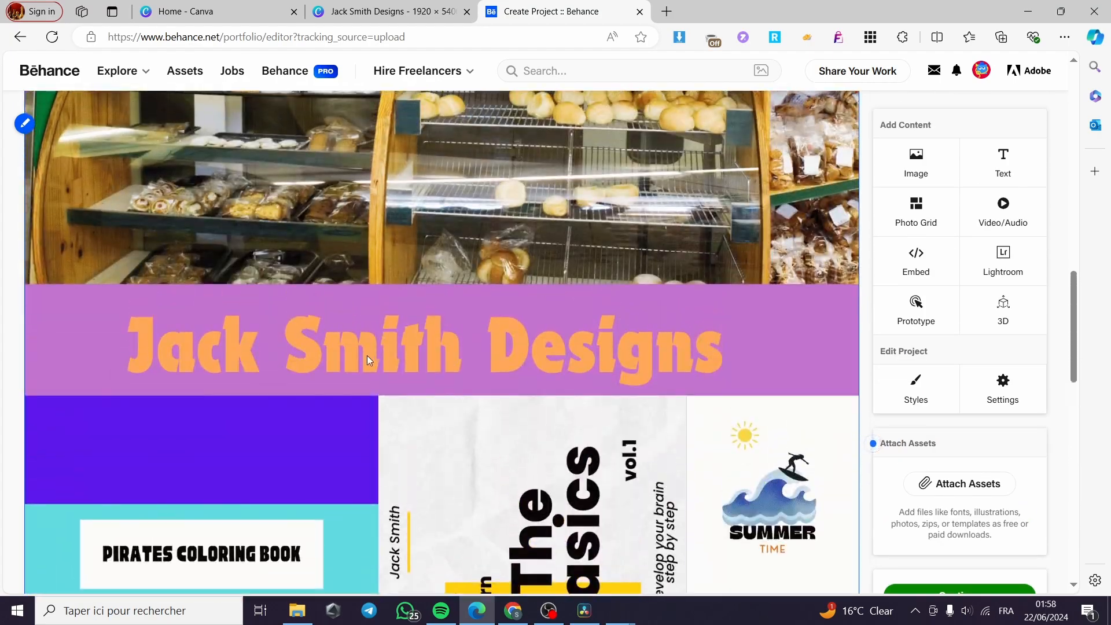
scroll(475, 394, up, 10)
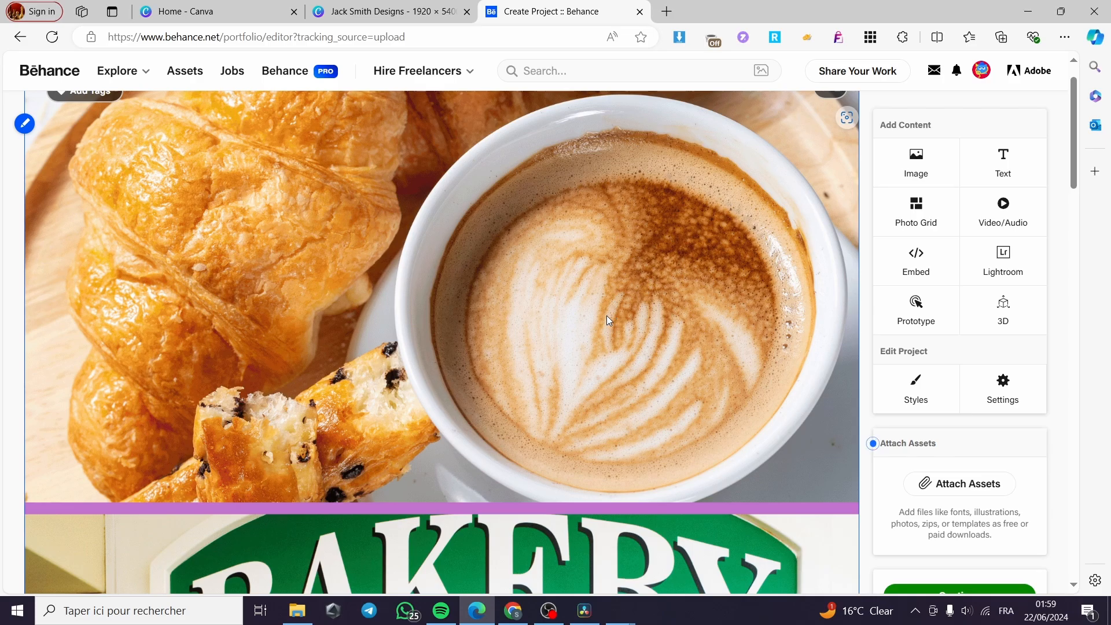
scroll(567, 301, up, 1)
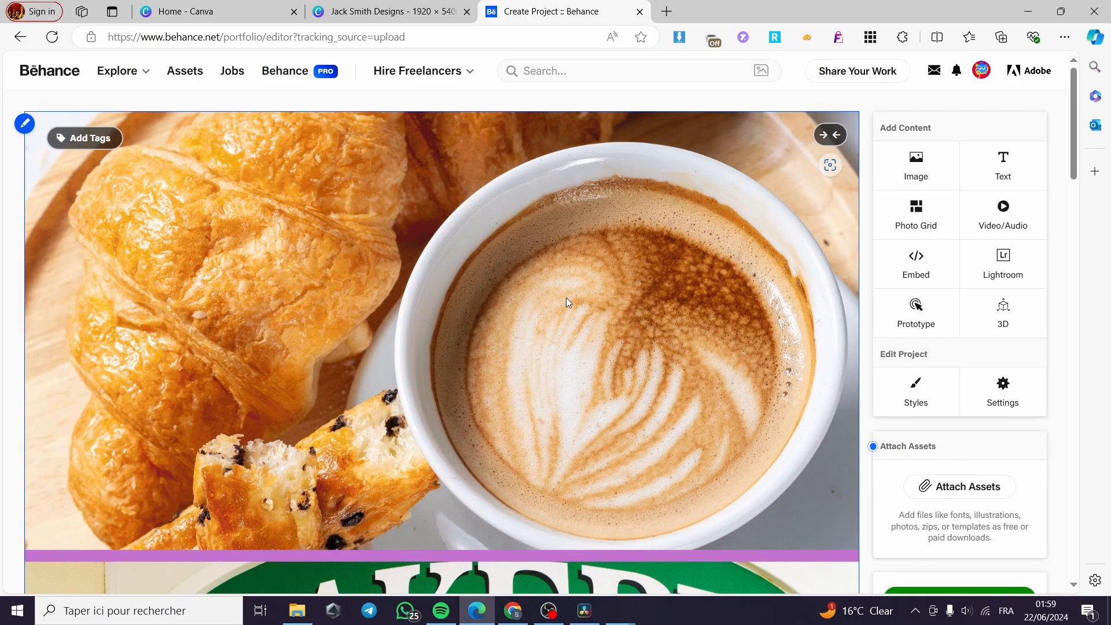